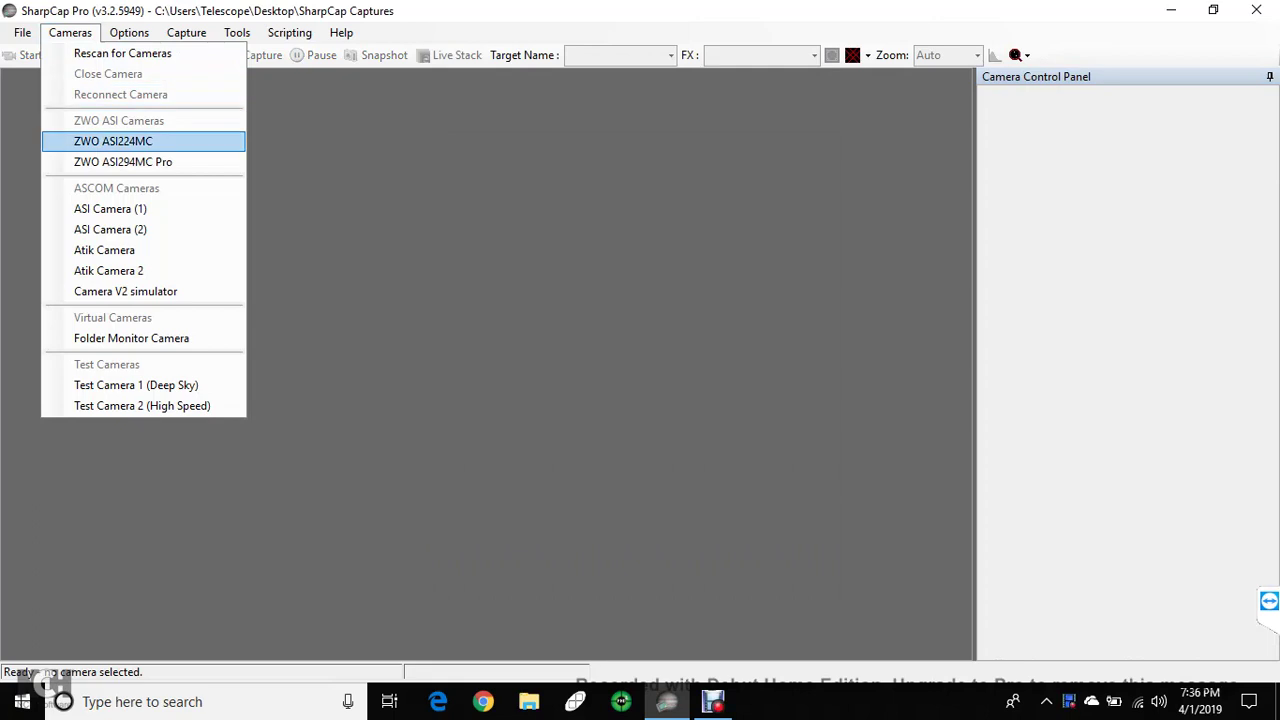
Step: Connect the ZWO ASI224MC camera and set its exposure to the 1/16000s quick pick
key(Return)
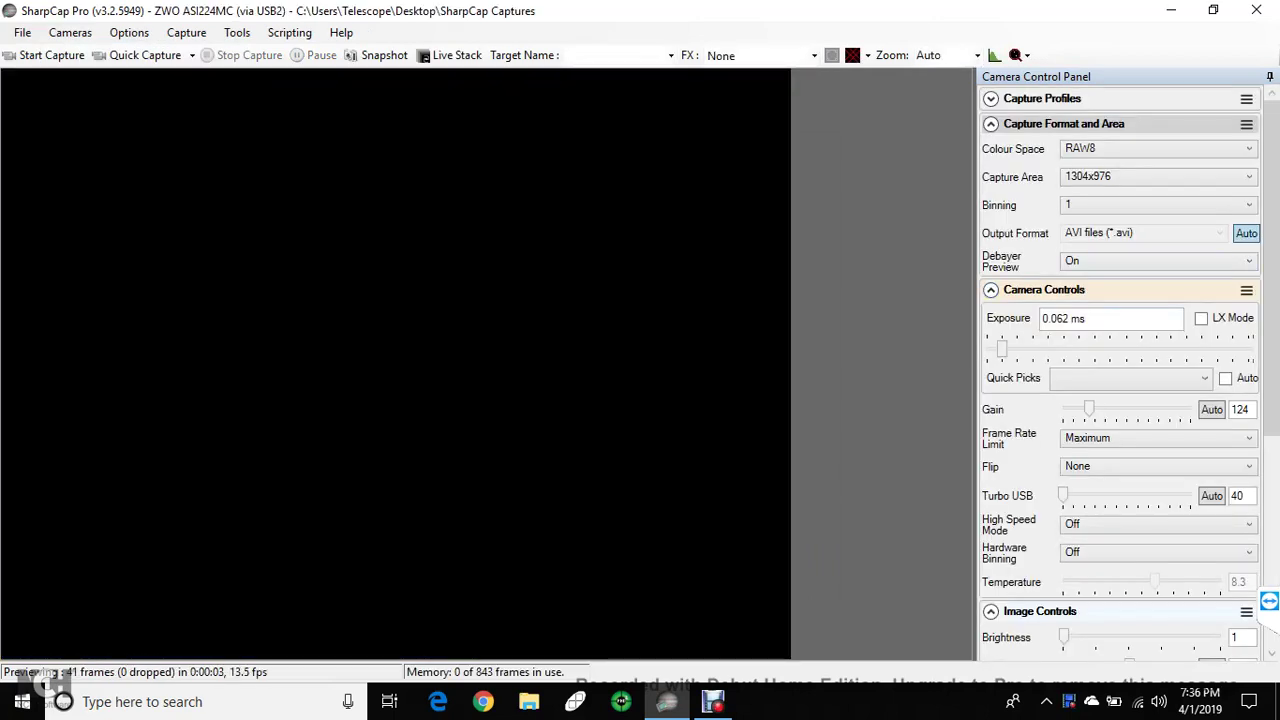
click(1190, 378)
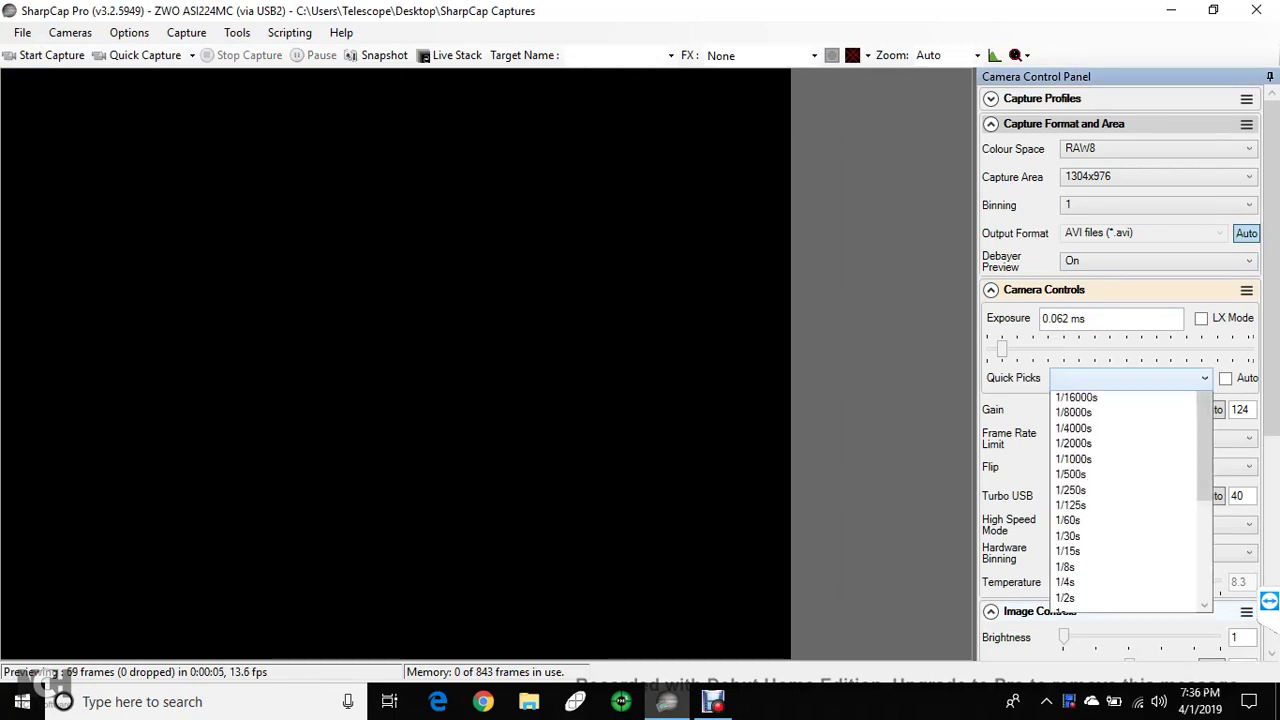
key(Return)
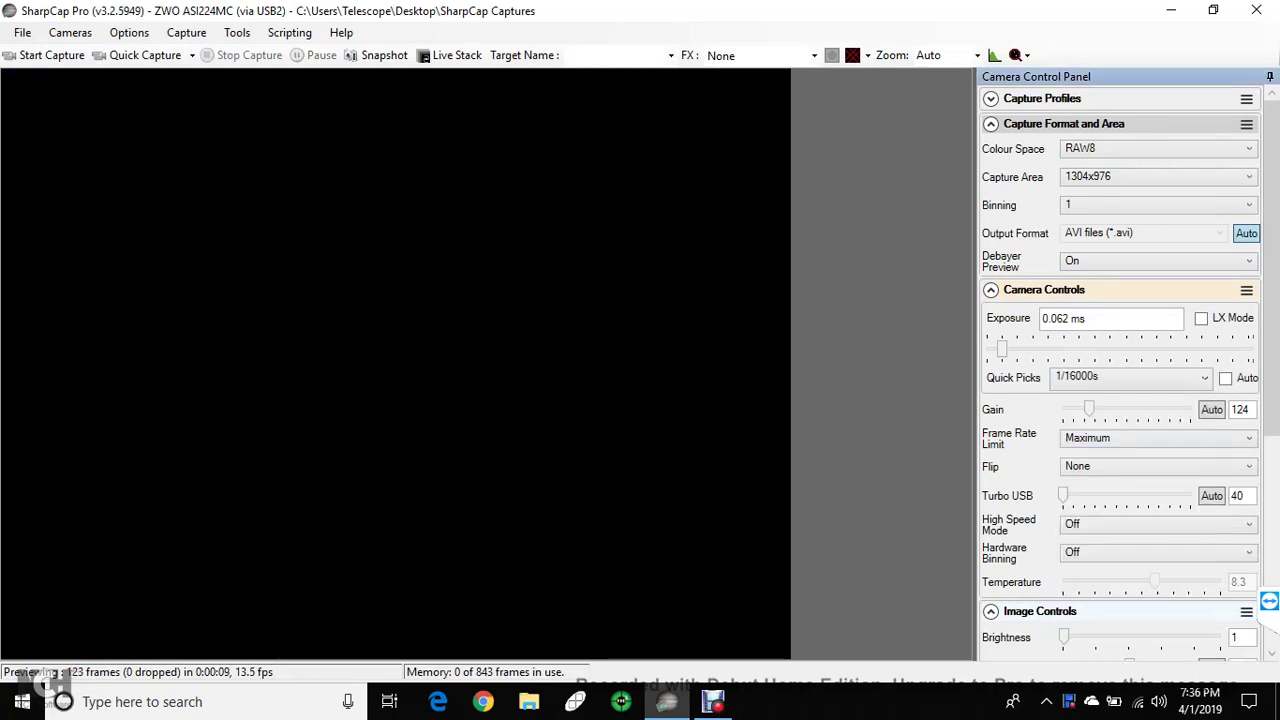
Step: Set the camera gain to 300 and change the colour space to RAW16
double_click(1239, 409)
text(300)
key(Return)
click(1155, 148)
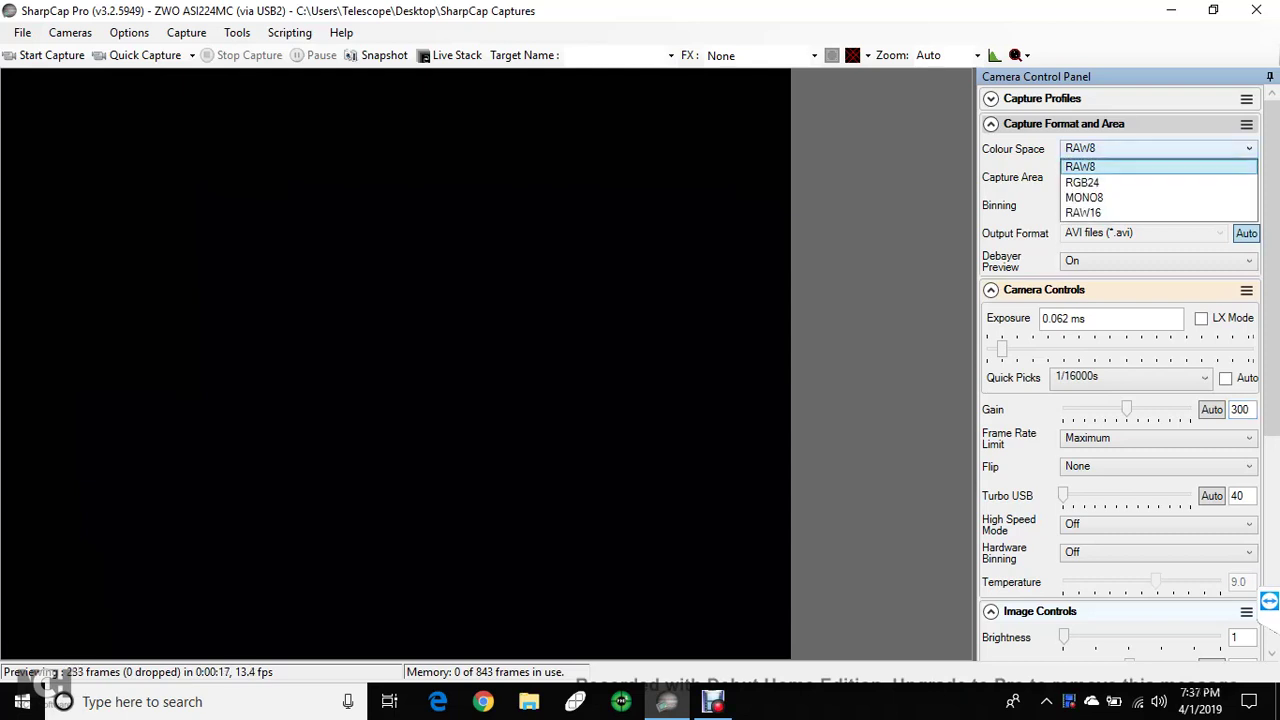
key(Down)
key(Return)
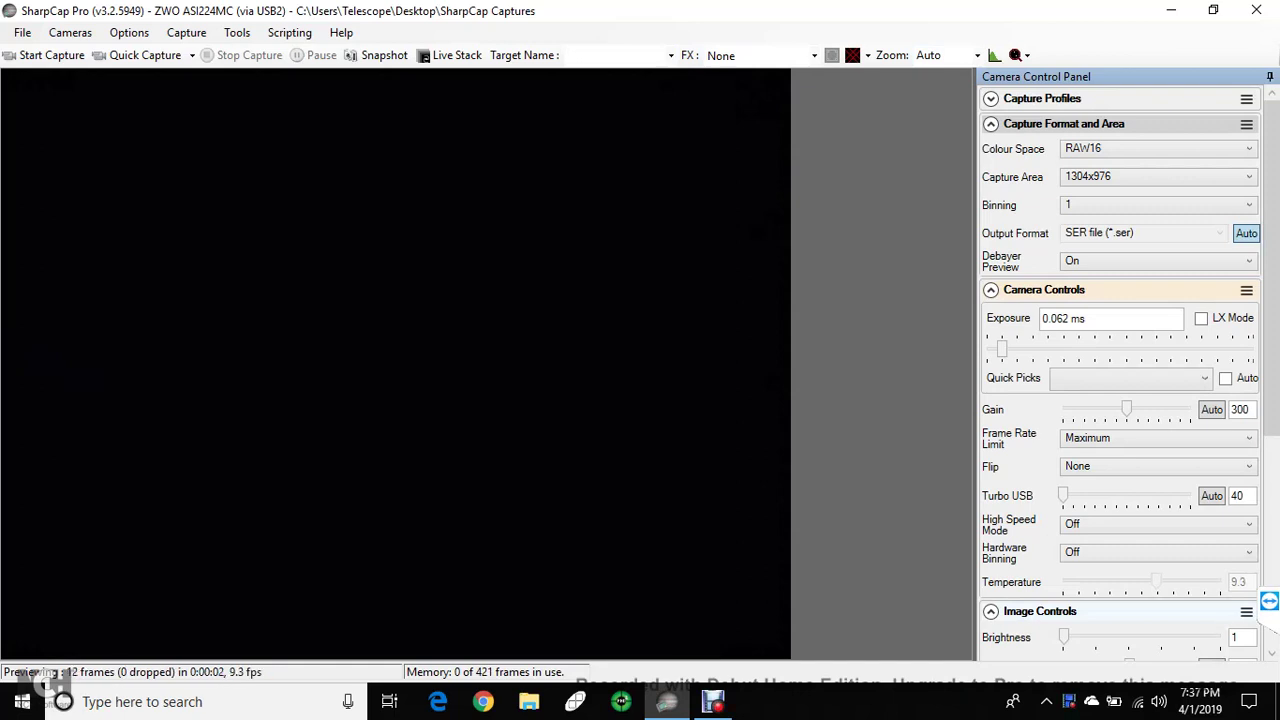
Step: Enable automatic white balance for the image and auto-stretch the display histogram
click(990, 123)
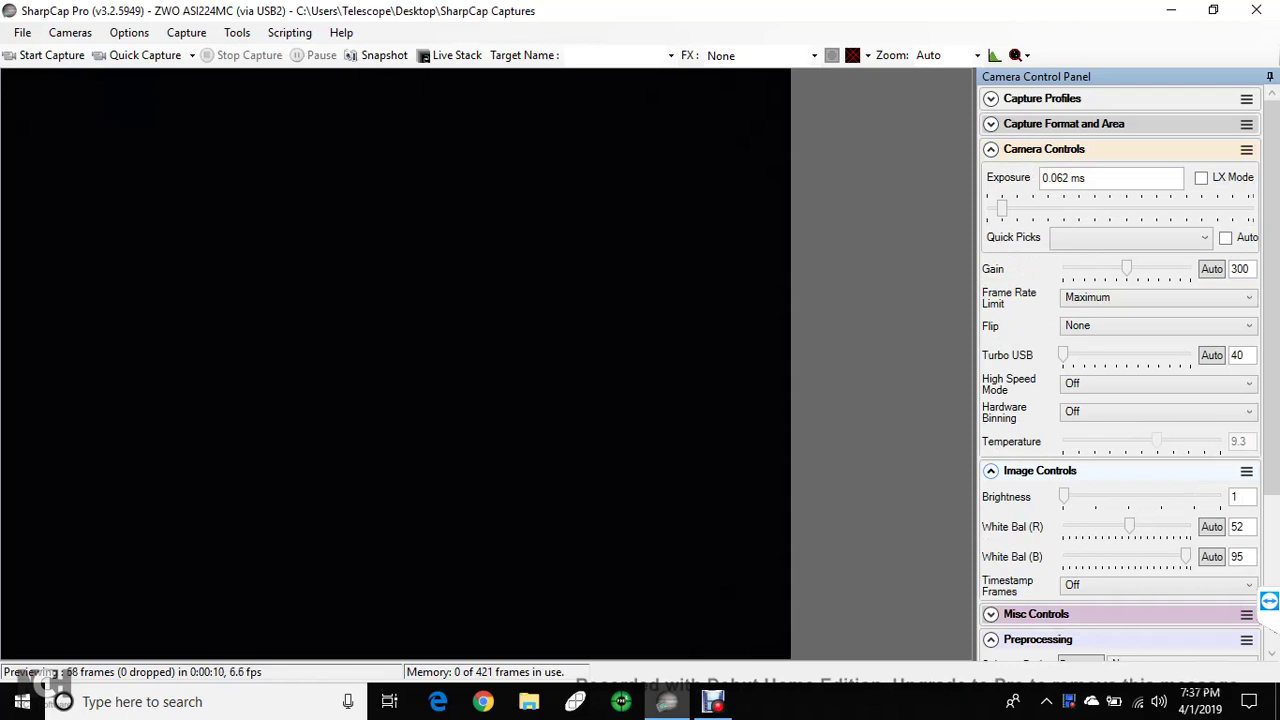
click(1211, 526)
click(990, 470)
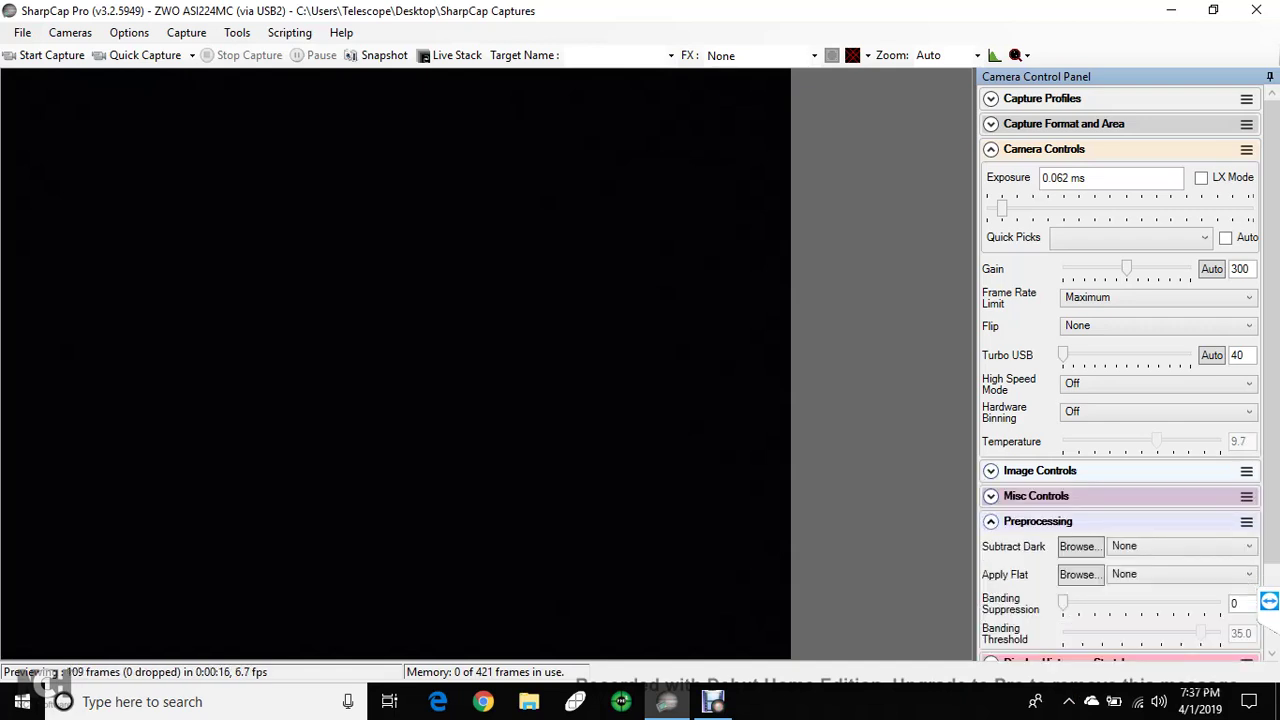
click(990, 521)
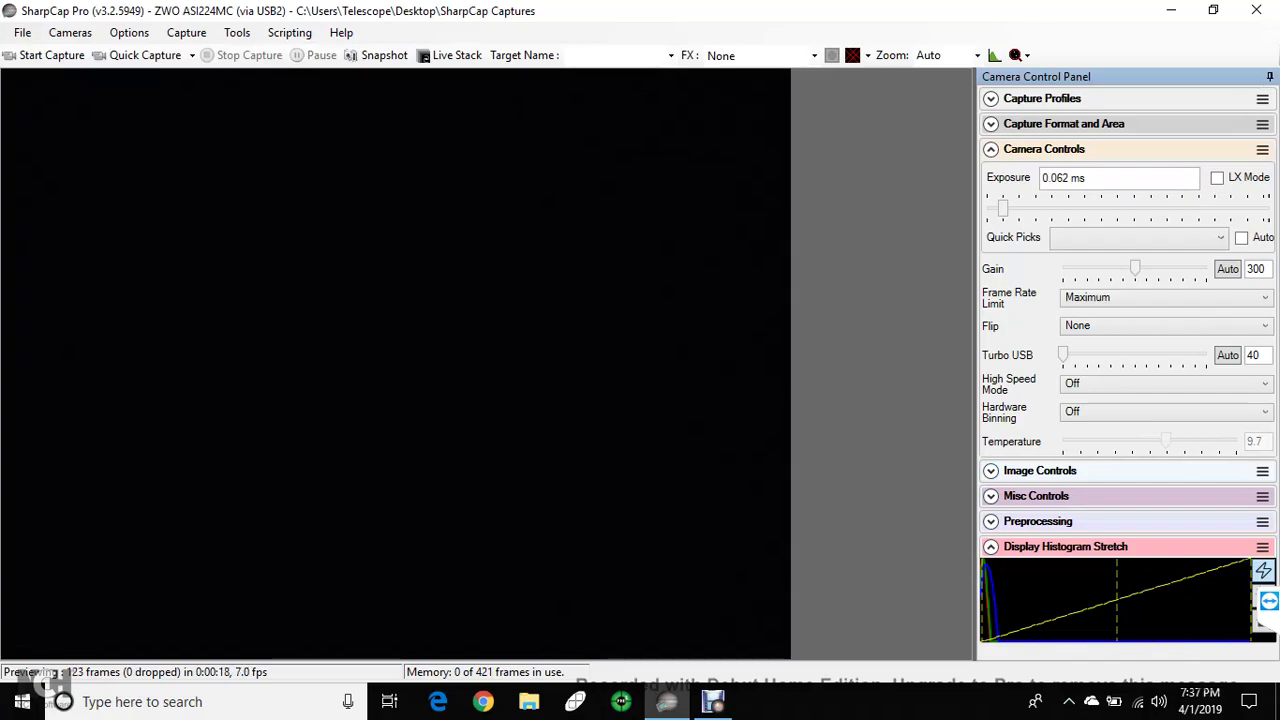
click(1263, 570)
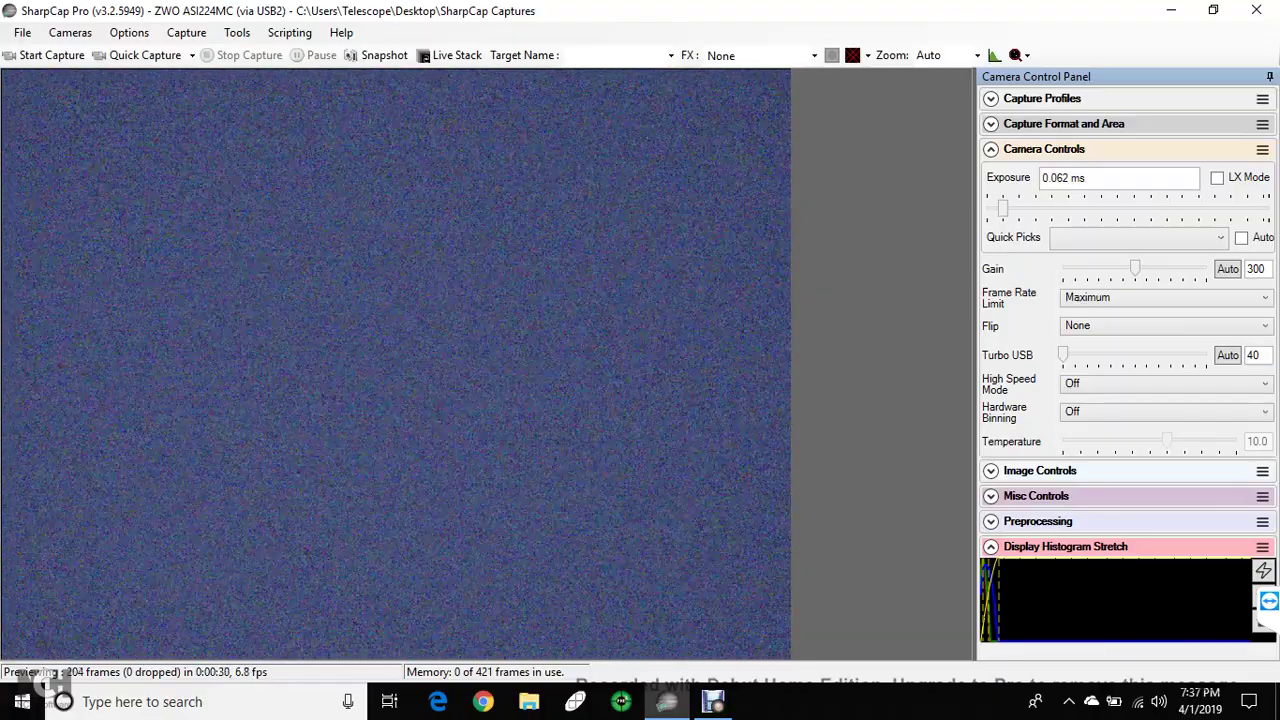
Step: Switch to Chrome and open the Night Skies Network.COM site from the Astronomy bookmarks
click(483, 701)
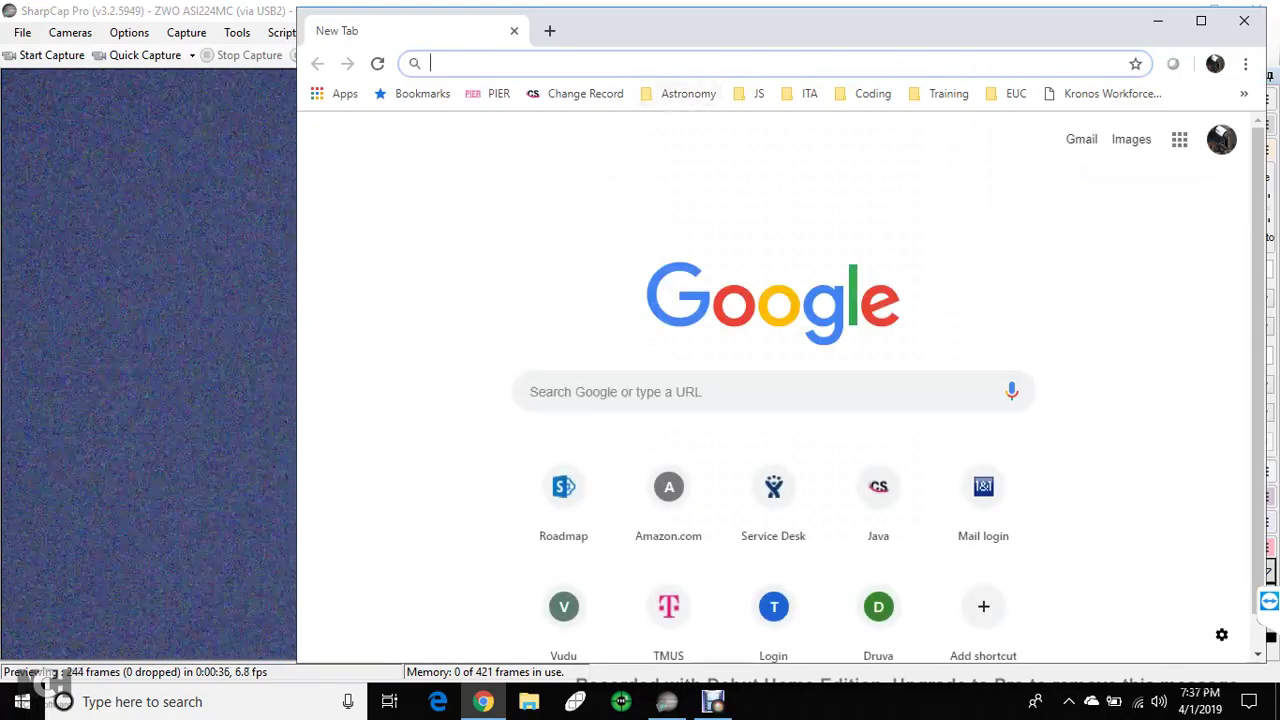
click(688, 93)
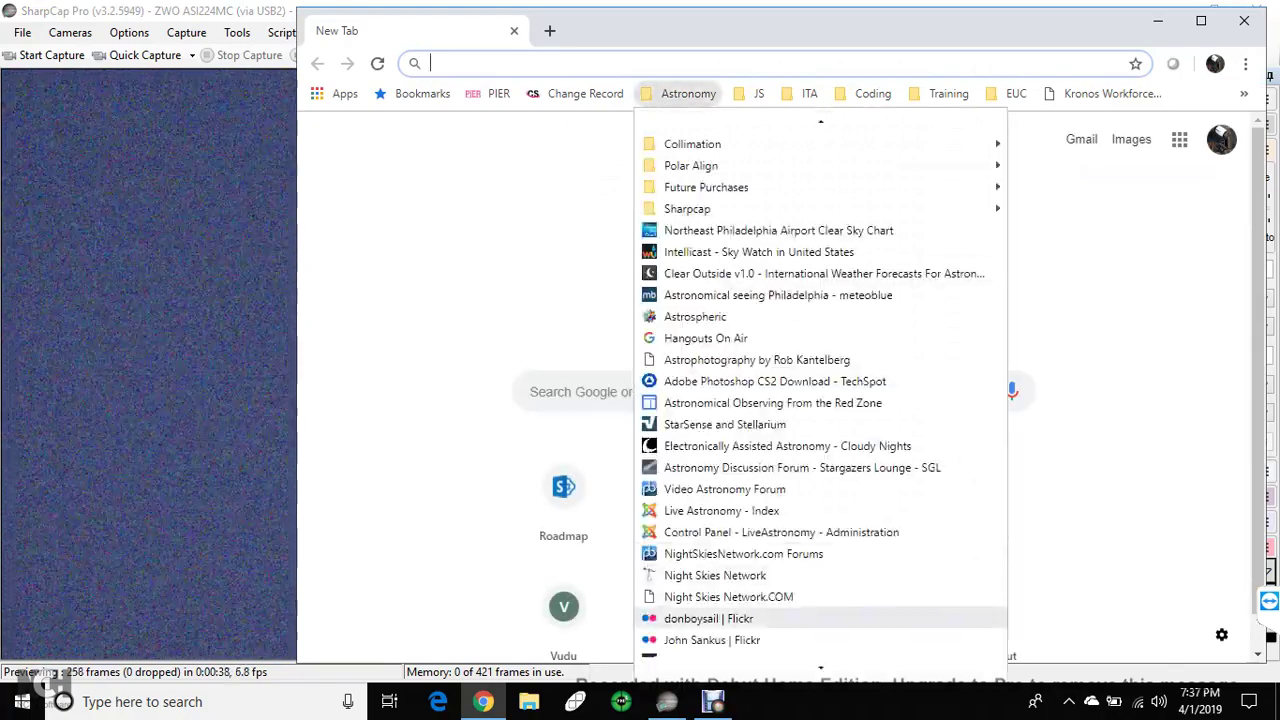
click(728, 596)
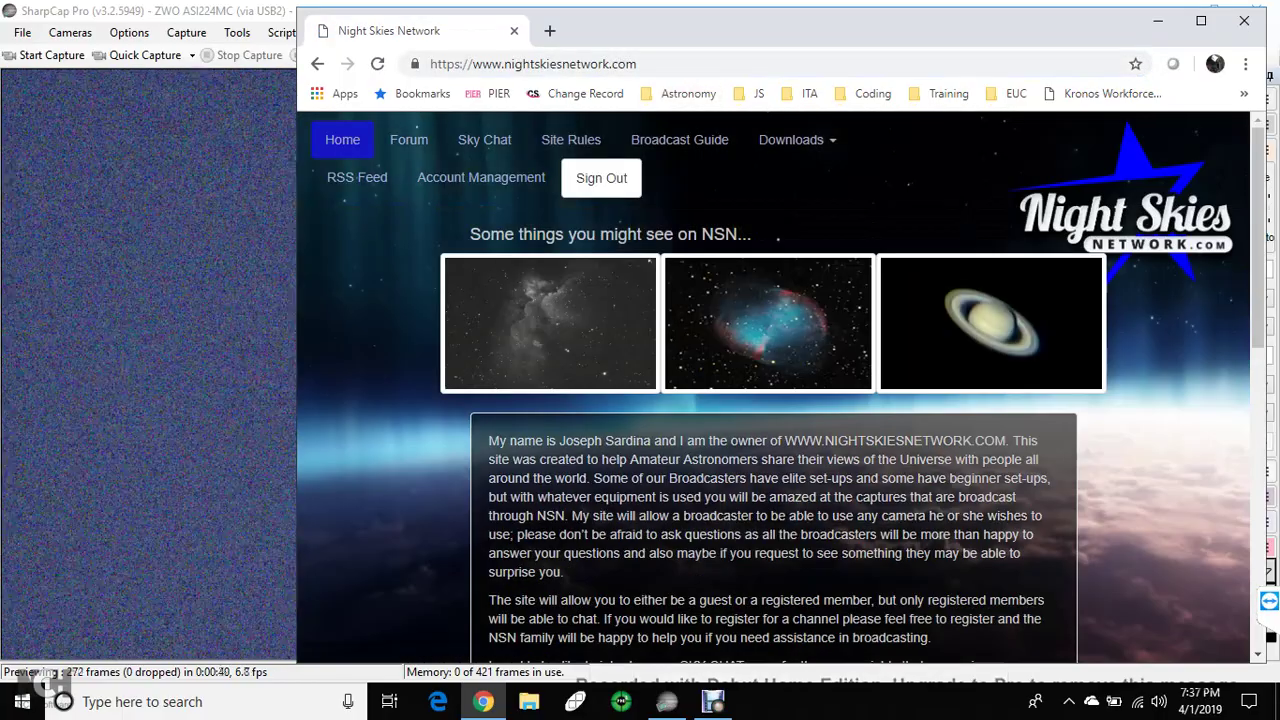
scroll(640, 400, down, 15)
scroll(640, 400, up, 15)
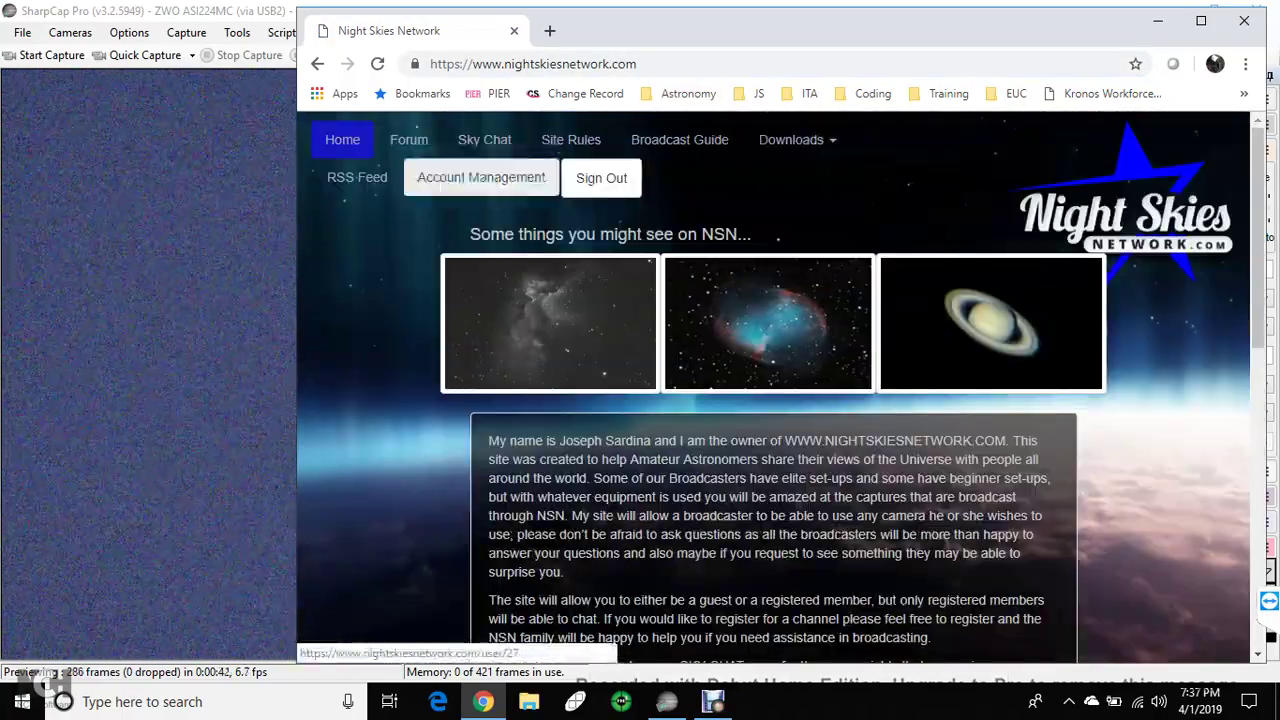
Step: Open the Philly Skies channel page from the channel list in the site's account management
click(481, 177)
scroll(606, 341, down, 3)
click(606, 341)
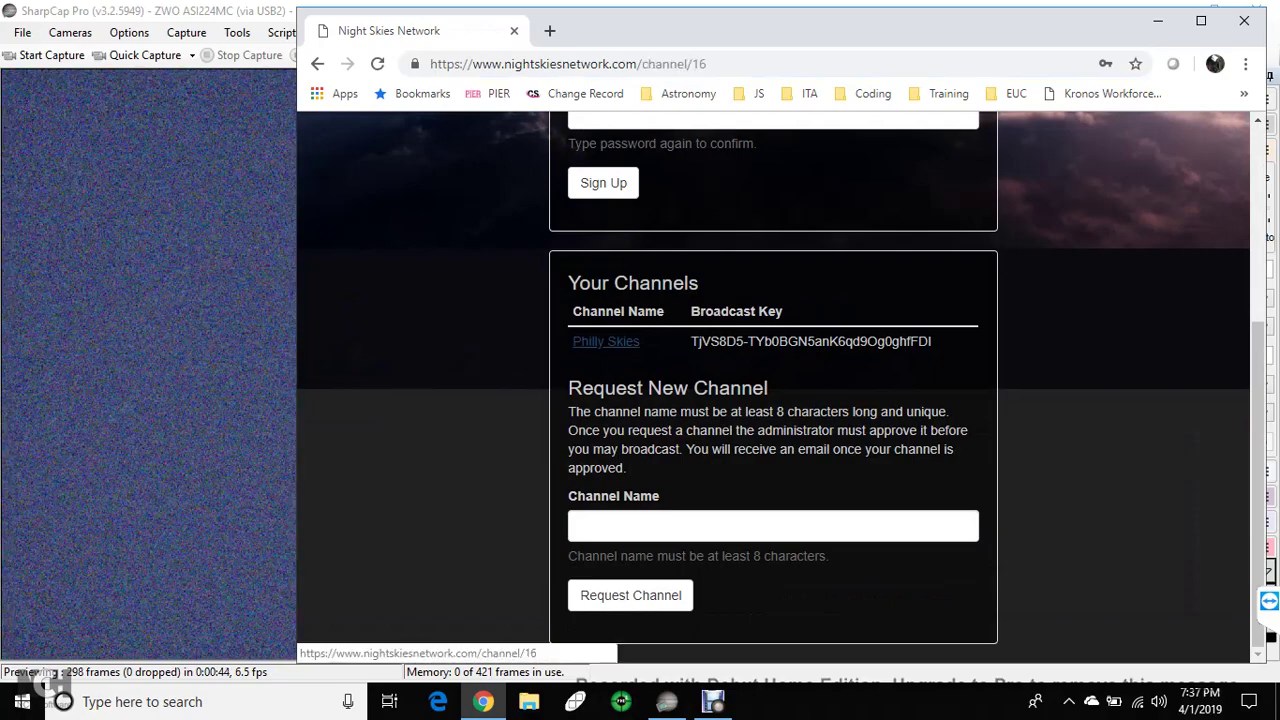
scroll(420, 284, up, 3)
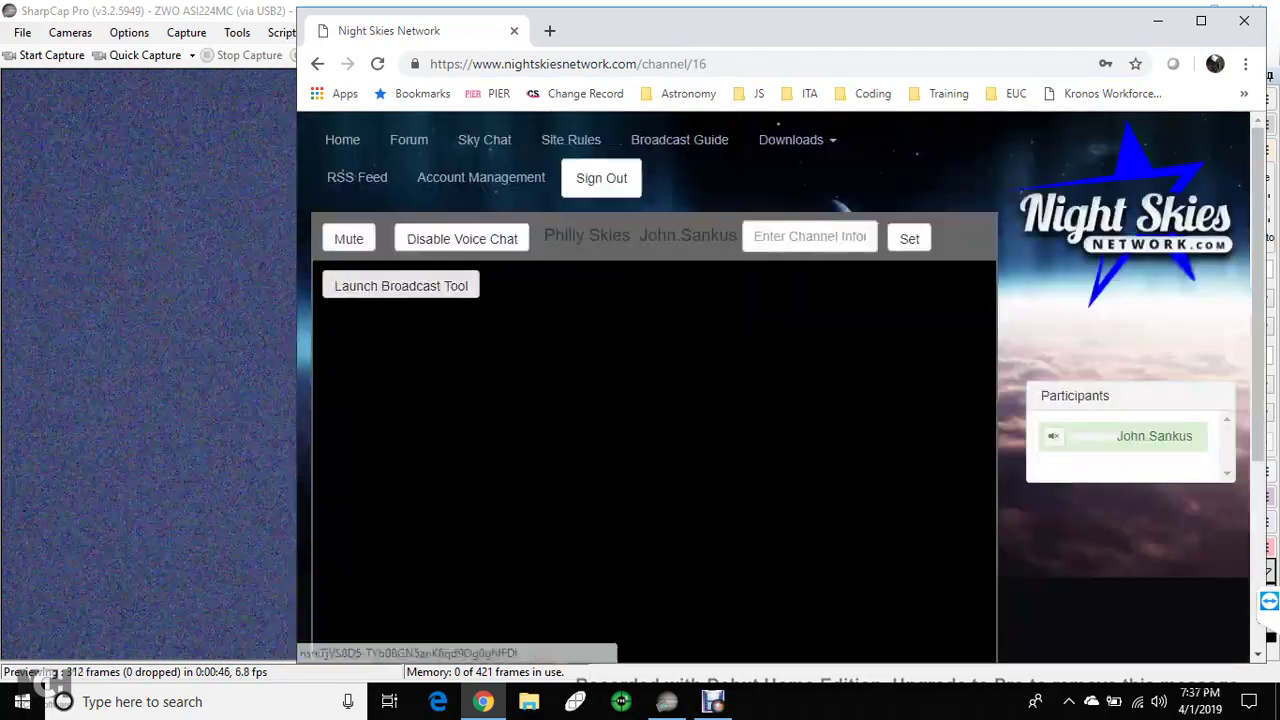
Step: Launch the NSN Broadcast Tool with an entire-screen broadcast running, and return to SharpCap with the browser closed
click(420, 284)
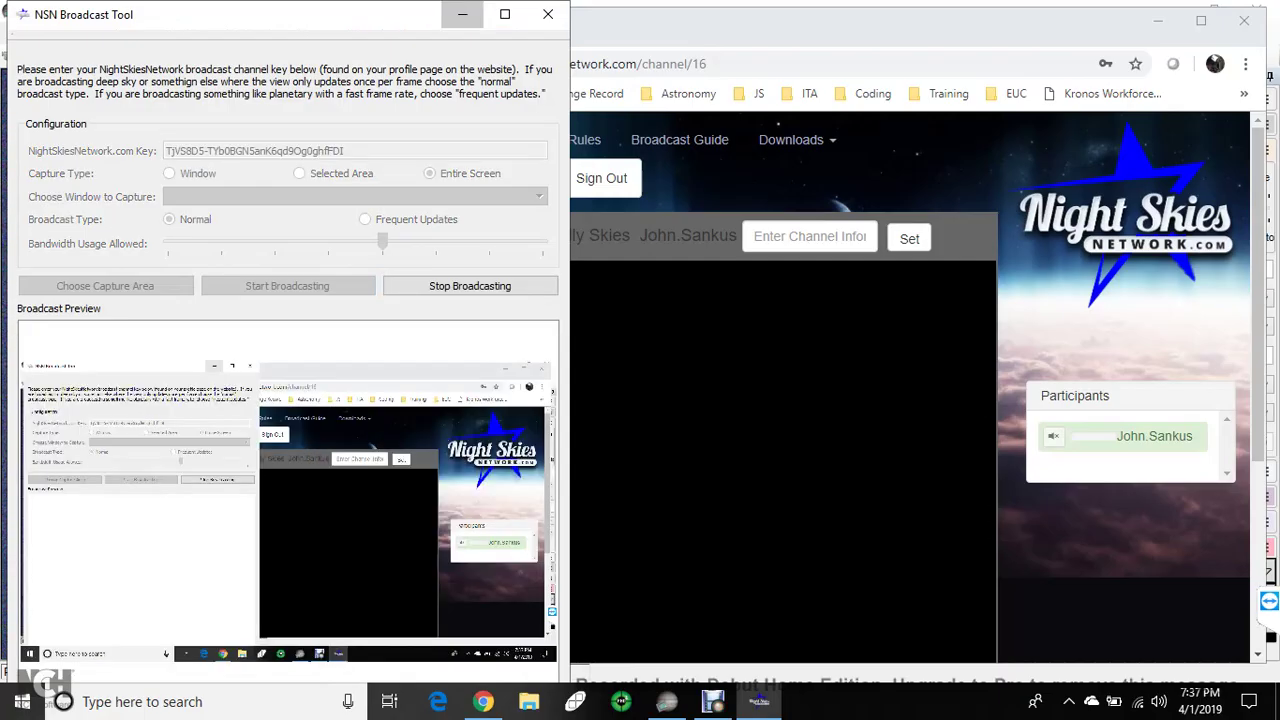
click(463, 14)
click(1244, 20)
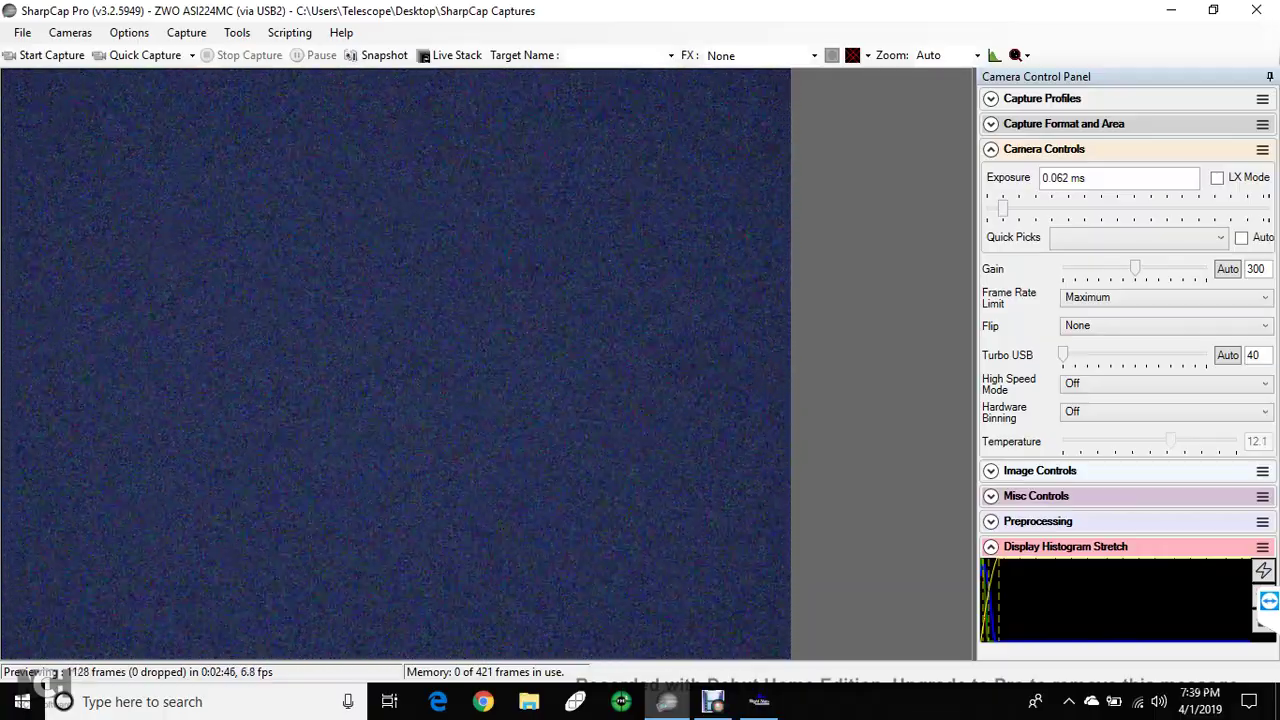
Step: Raise the camera exposure stepwise through the 1/8000s and 1/4000s quick picks to 1/2000s
click(1136, 237)
key(Down)
key(Down)
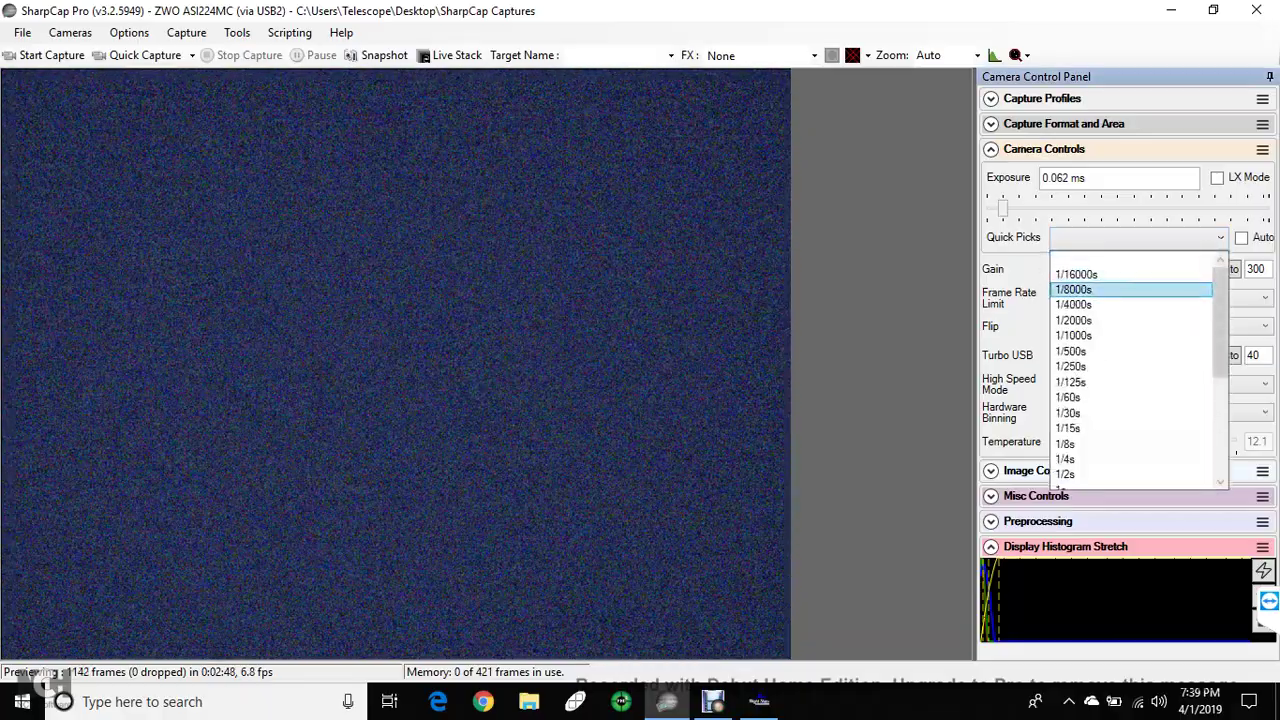
key(Return)
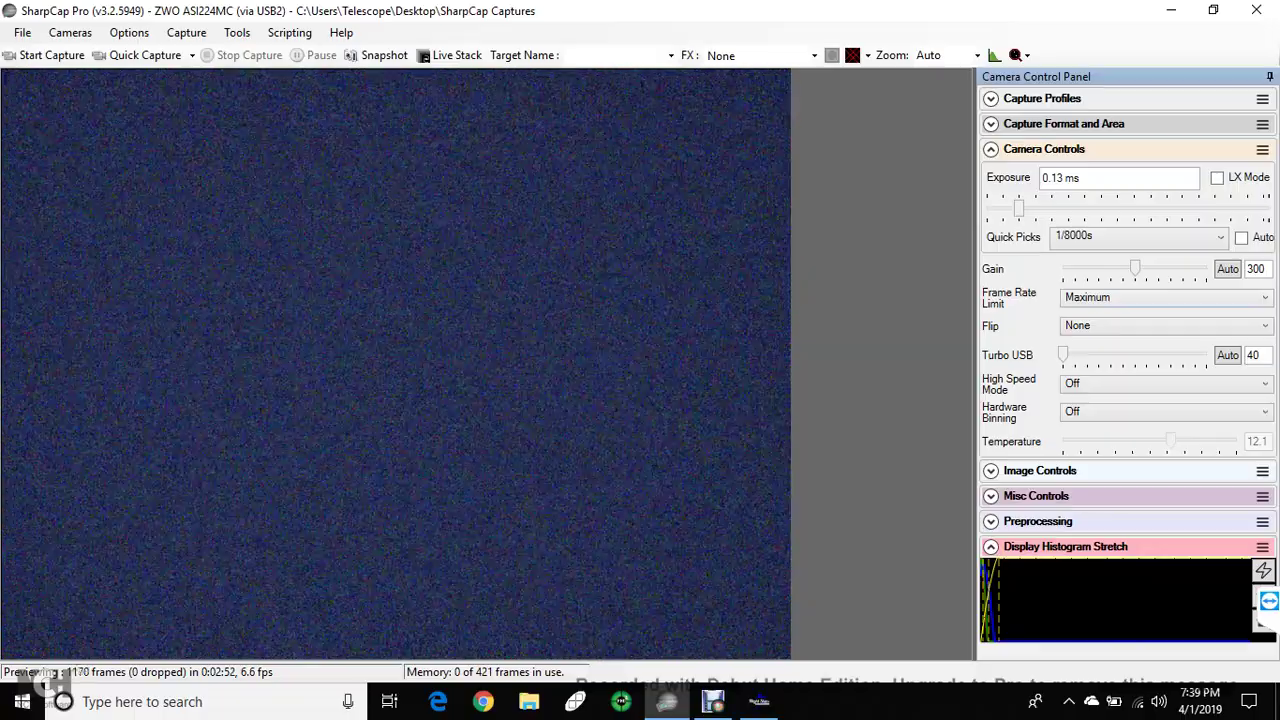
key(alt+Down)
key(Down)
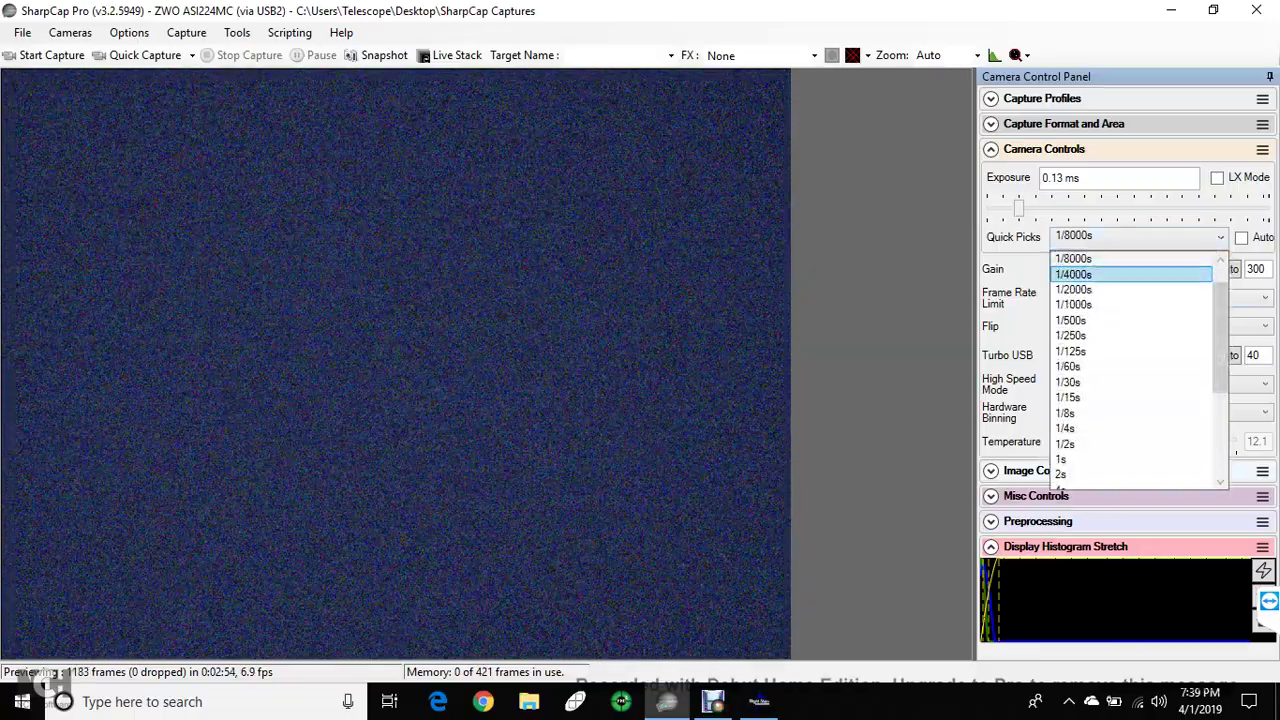
key(Return)
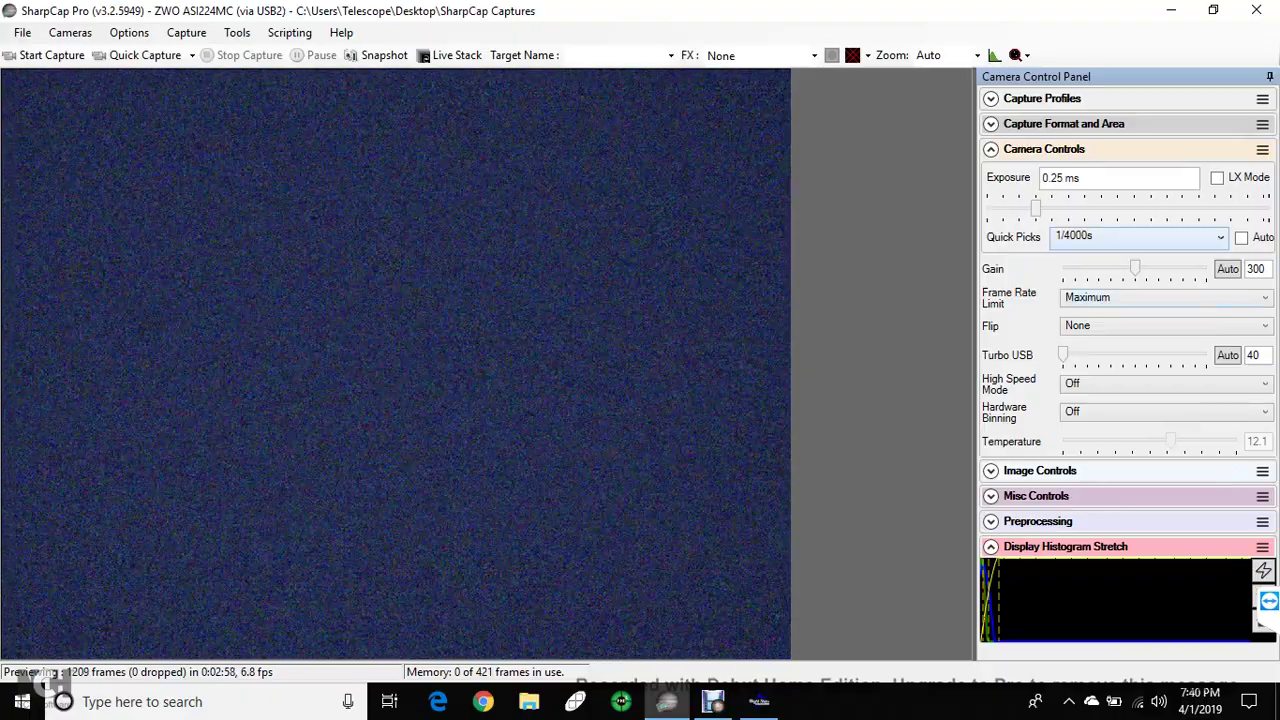
key(alt+Down)
click(1073, 274)
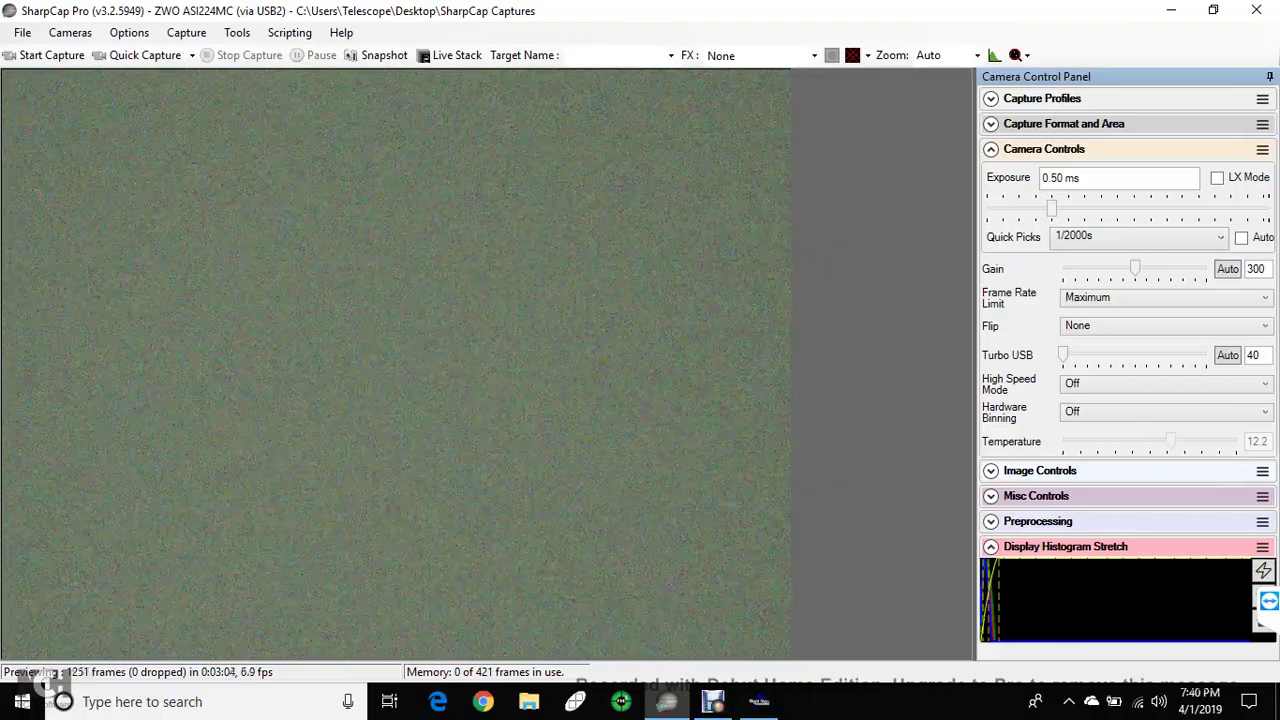
Step: Set the brightness in the image controls to 8 and collapse that section
click(990, 470)
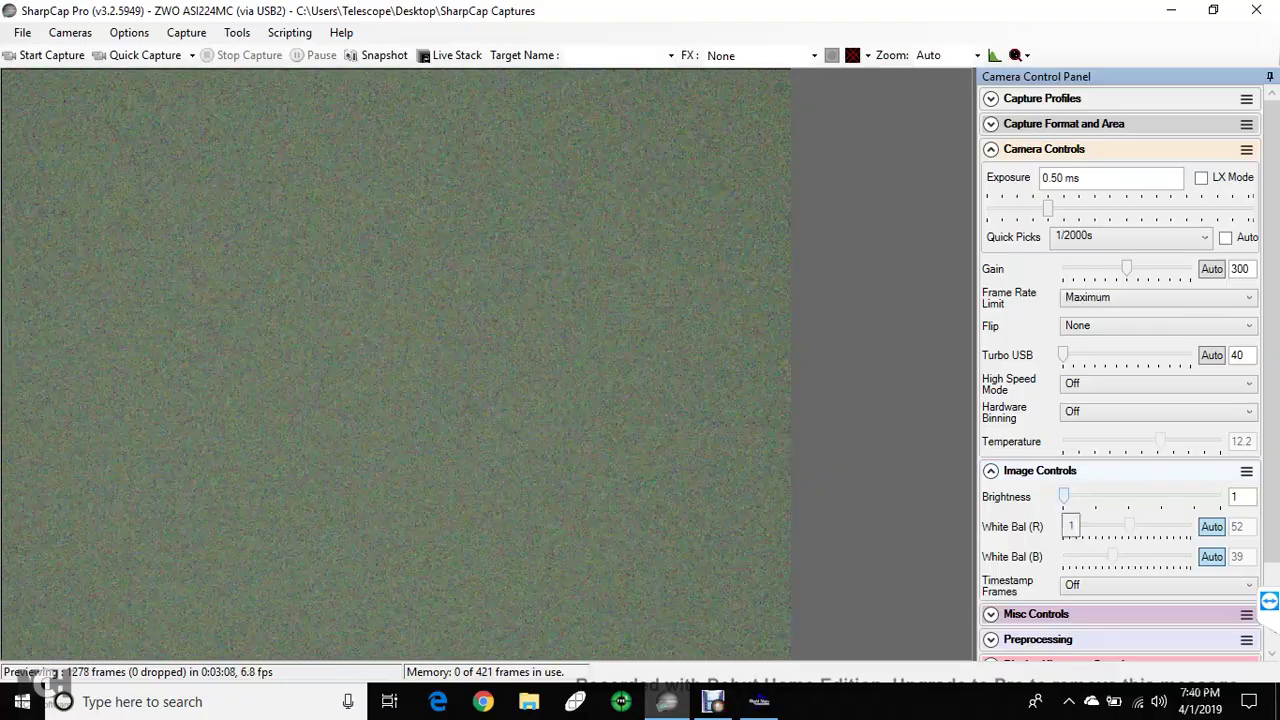
drag(1064, 496, 1063, 497)
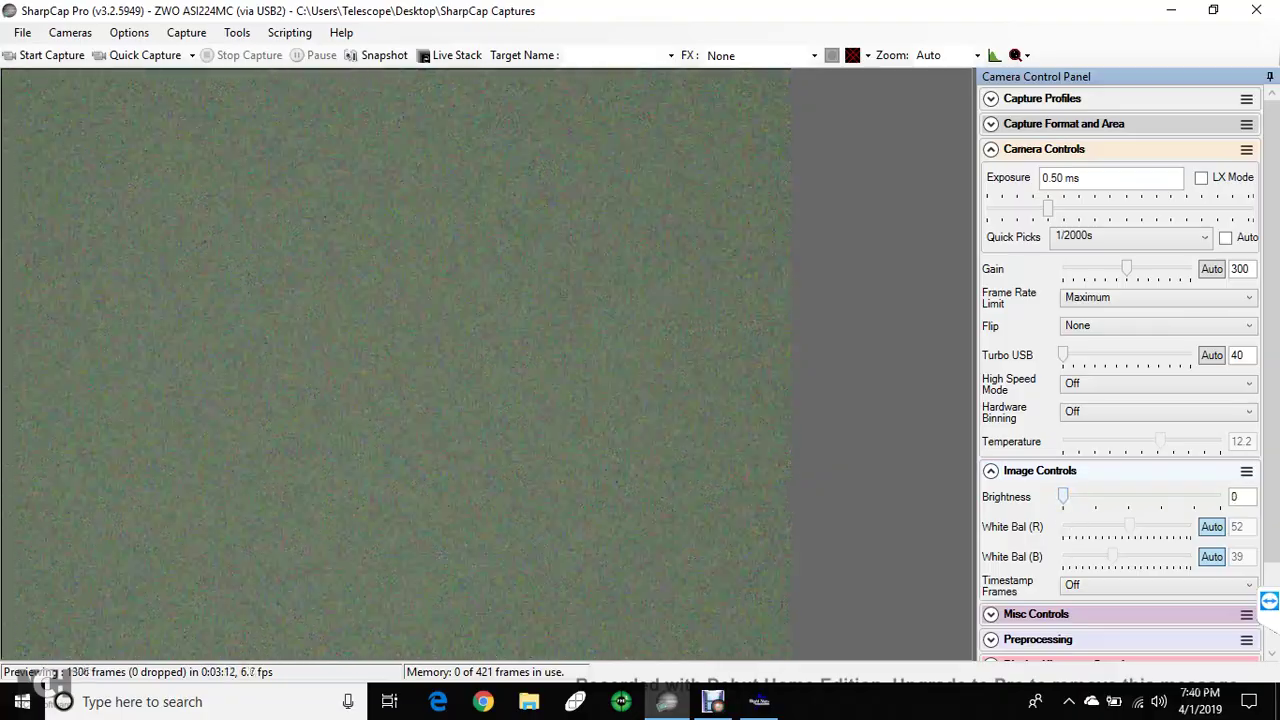
click(1236, 497)
text(8)
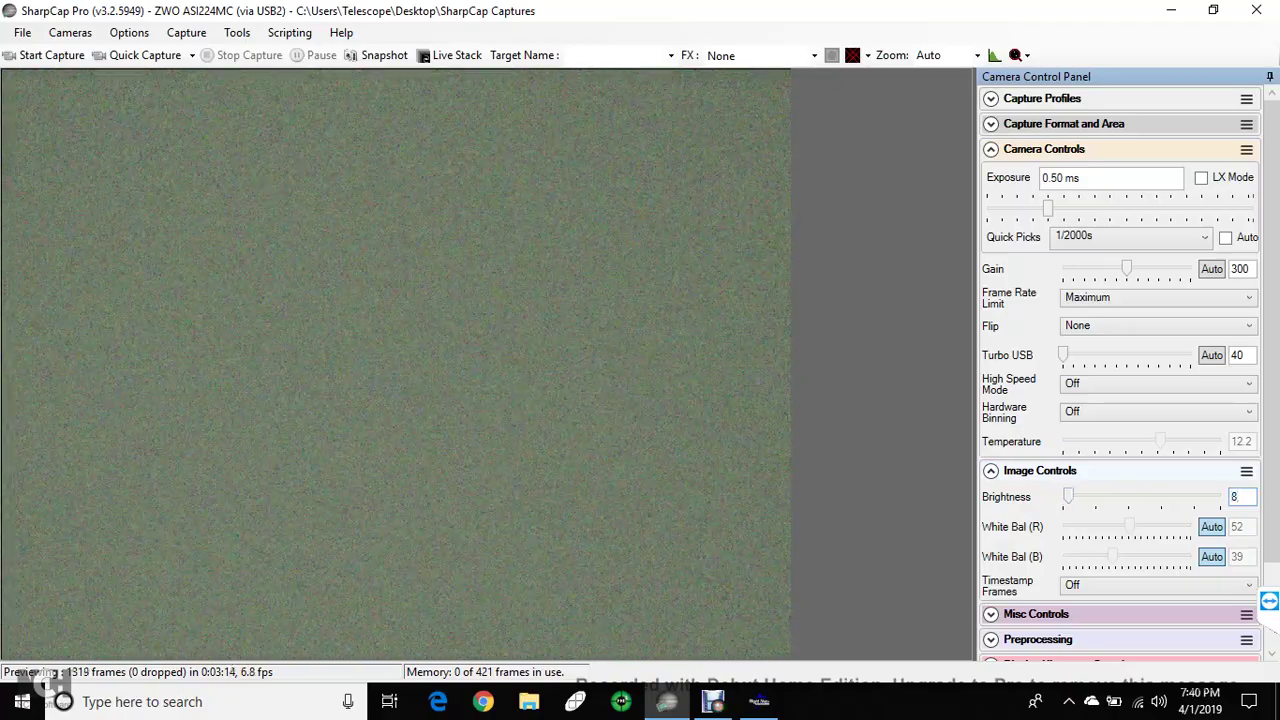
key(Return)
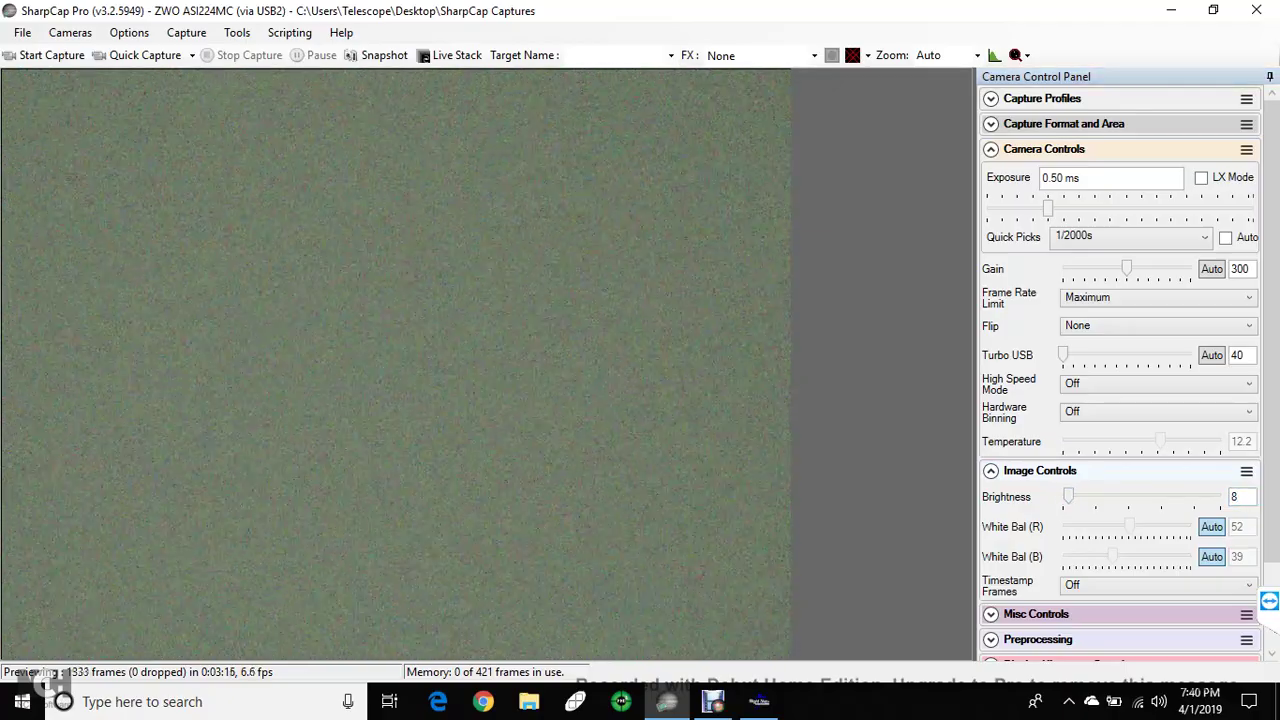
click(990, 470)
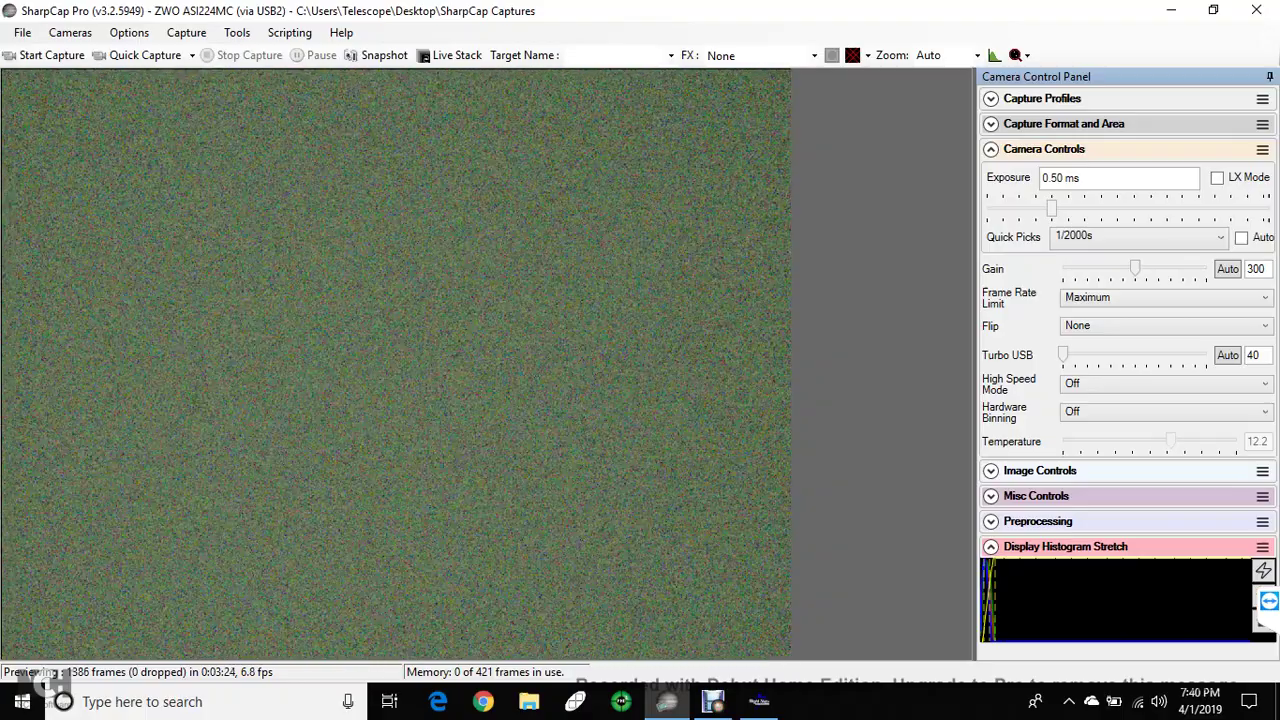
Step: Increase the camera exposure to the 1/1000s quick pick
key(alt+Down)
key(Up)
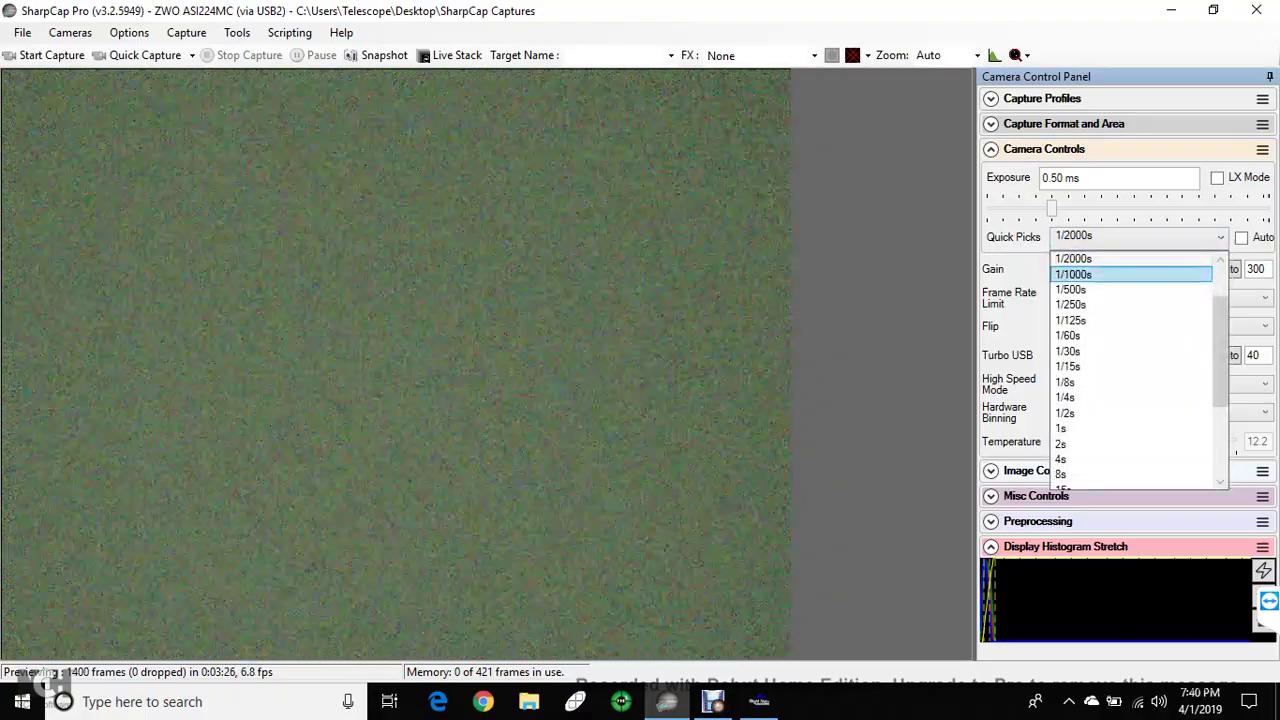
key(Return)
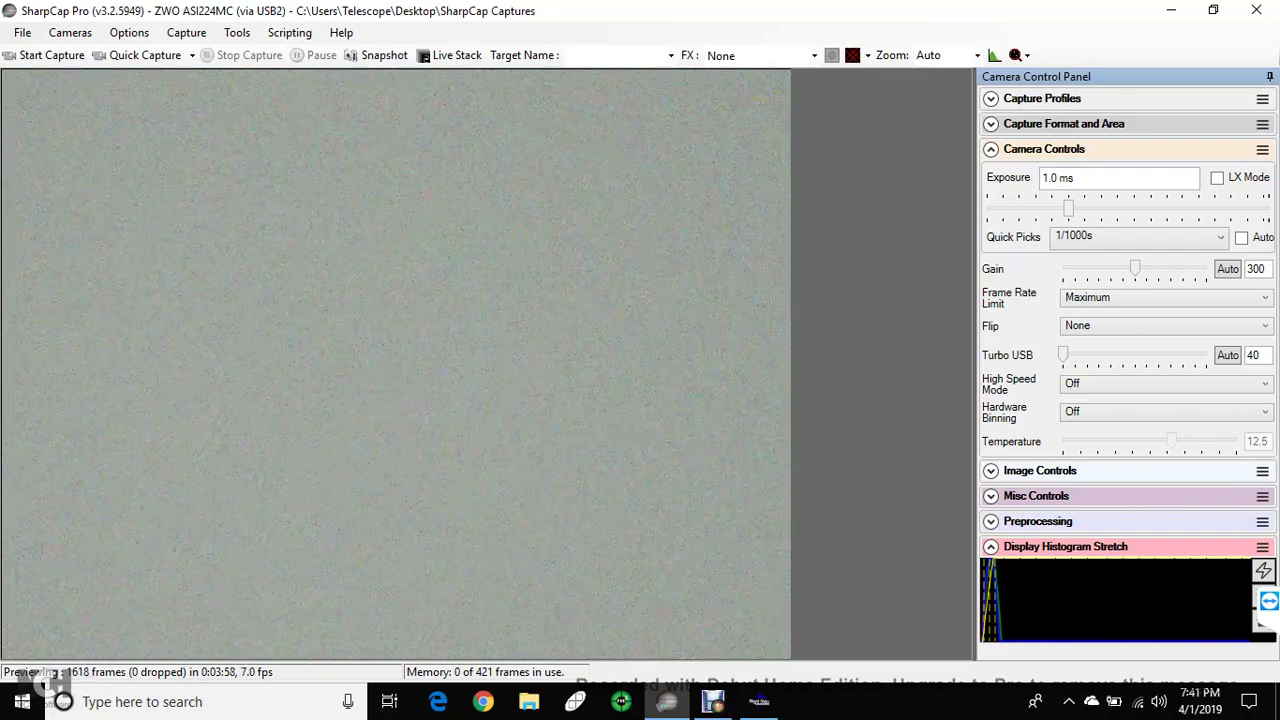
click(814, 55)
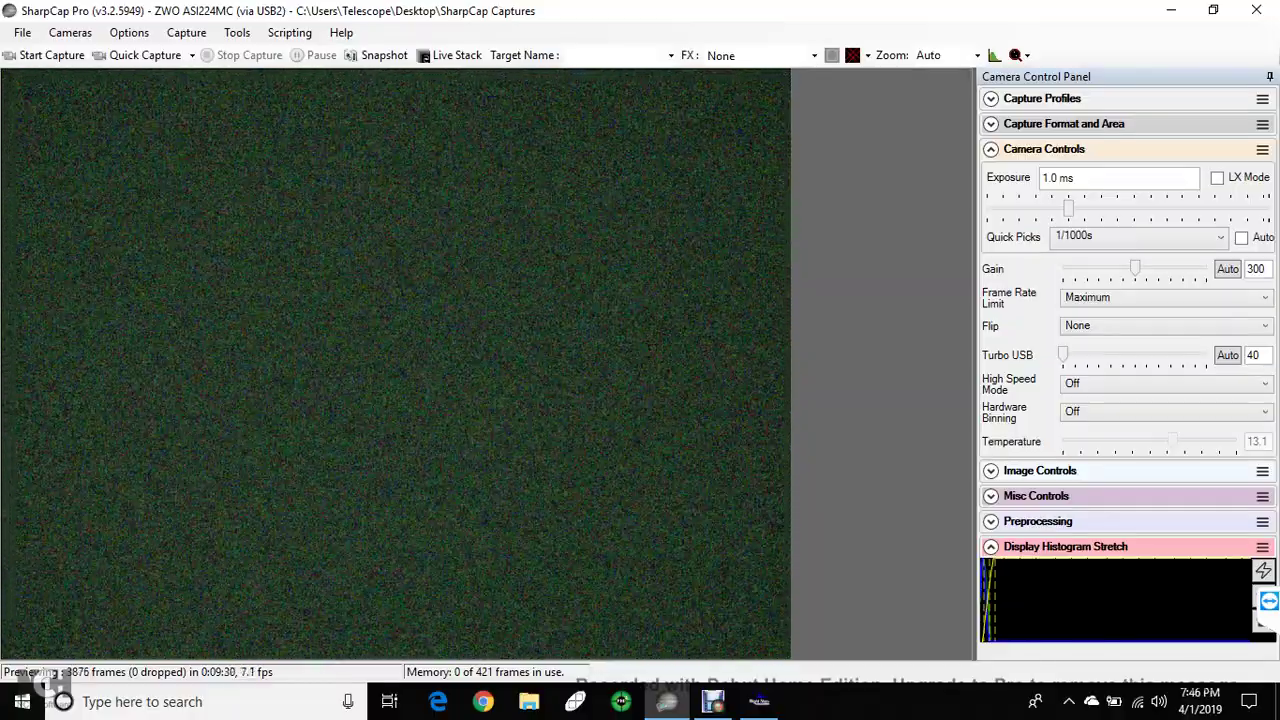
Step: Raise the camera exposure from the quick picks to 1/500s and on to 1/250s
click(1138, 236)
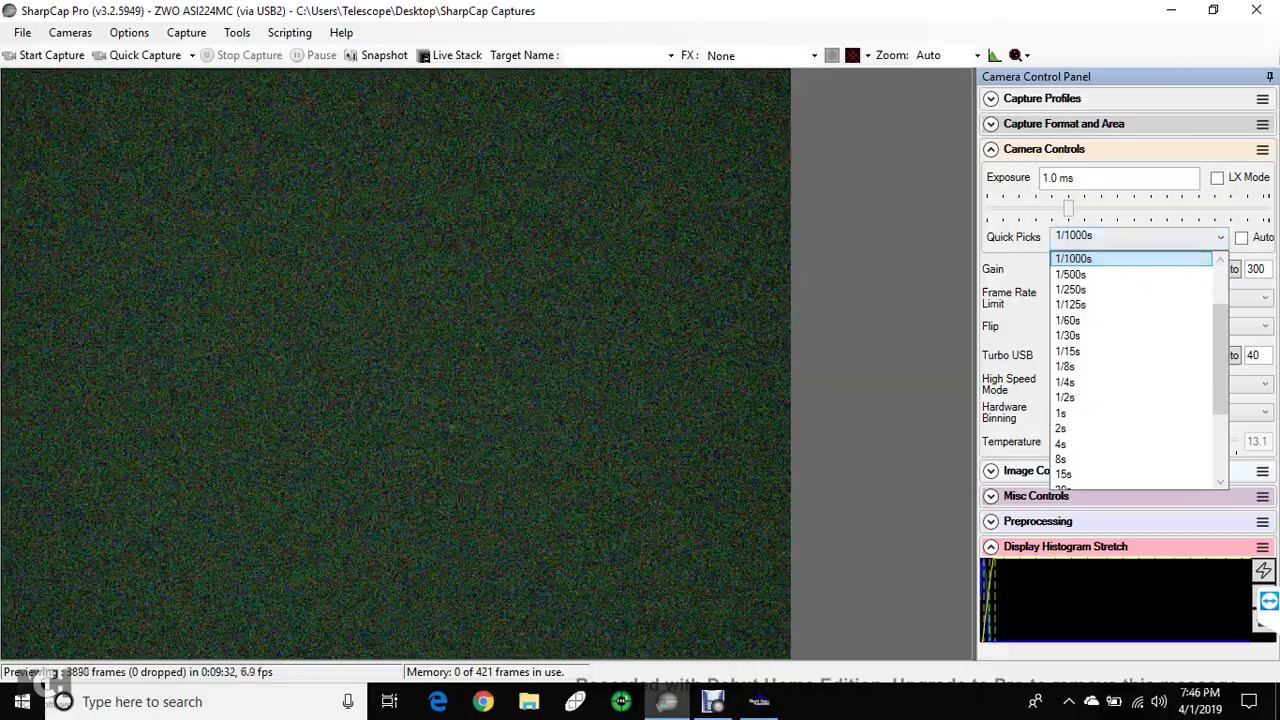
click(1100, 274)
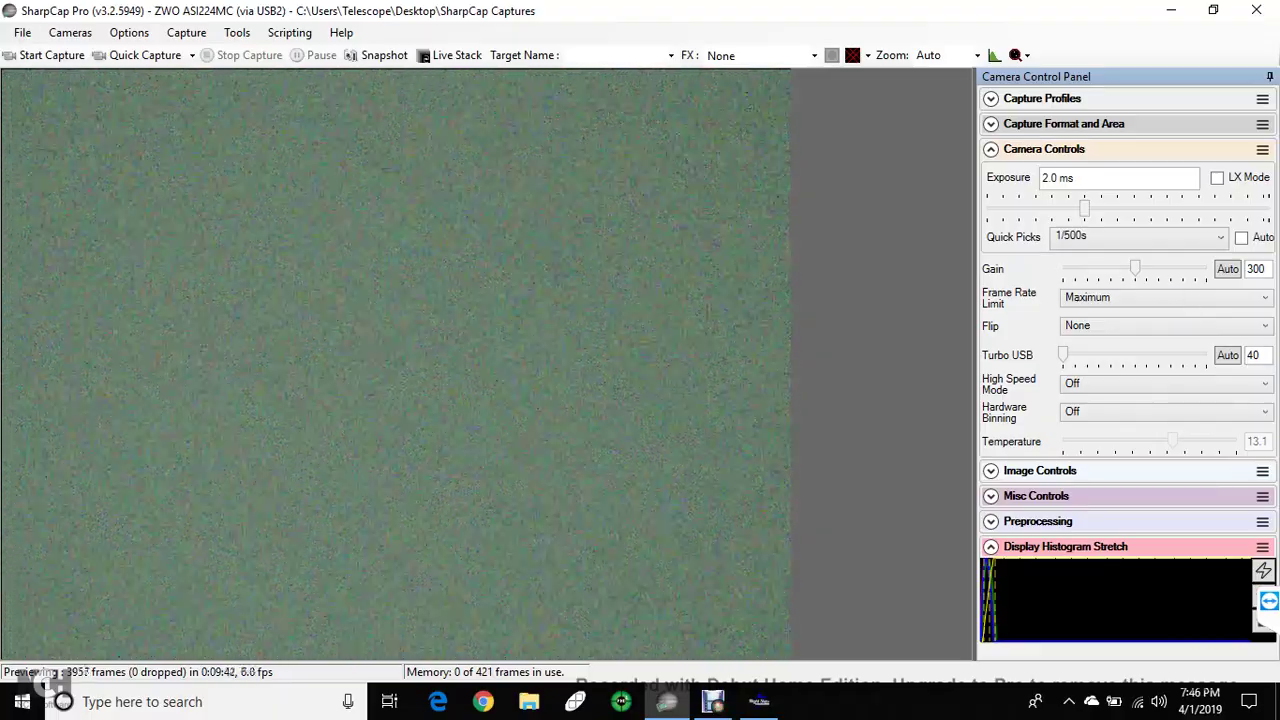
click(1135, 237)
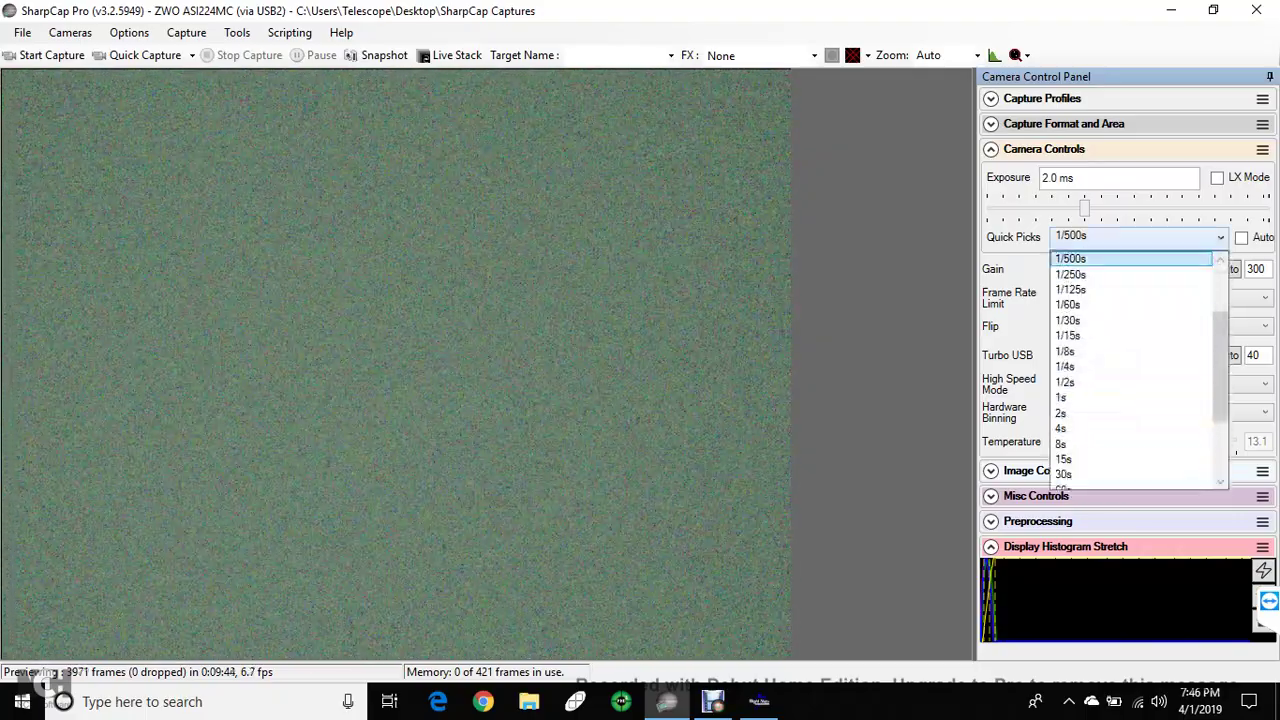
click(1140, 274)
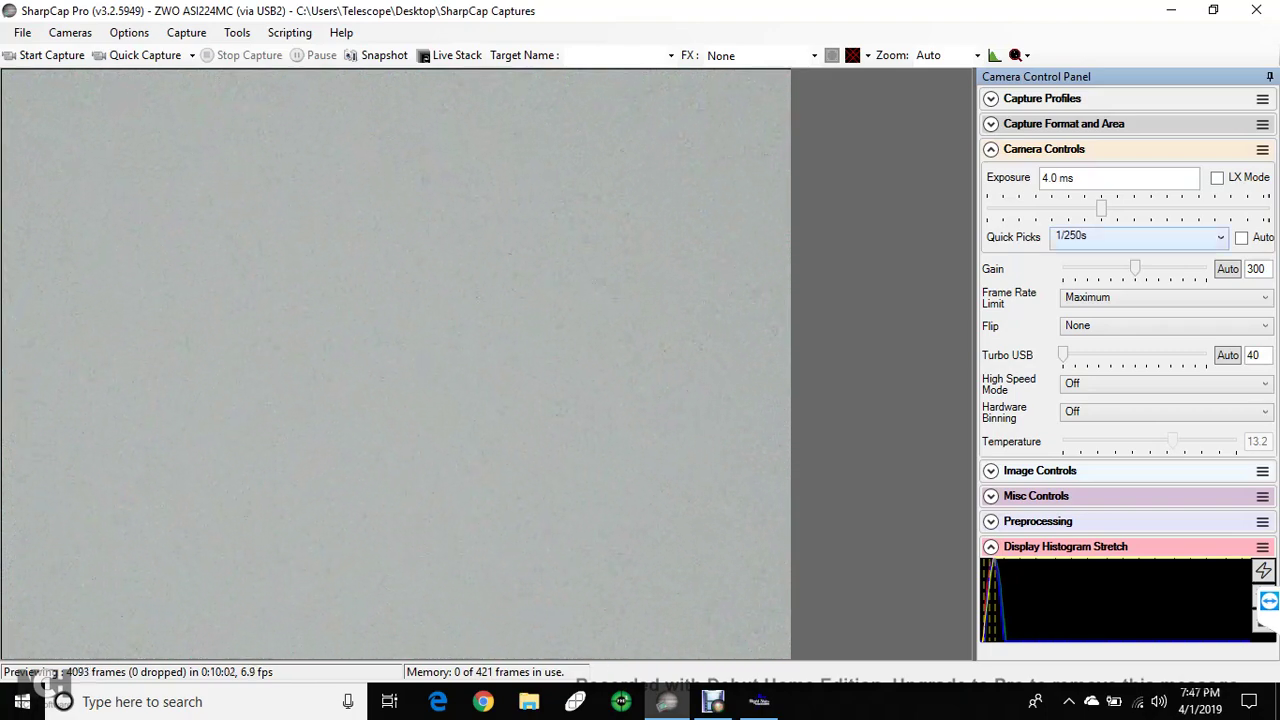
Step: Try the 1/125s exposure quick pick and drop the exposure back to 1/500s
key(alt+Down)
key(Down)
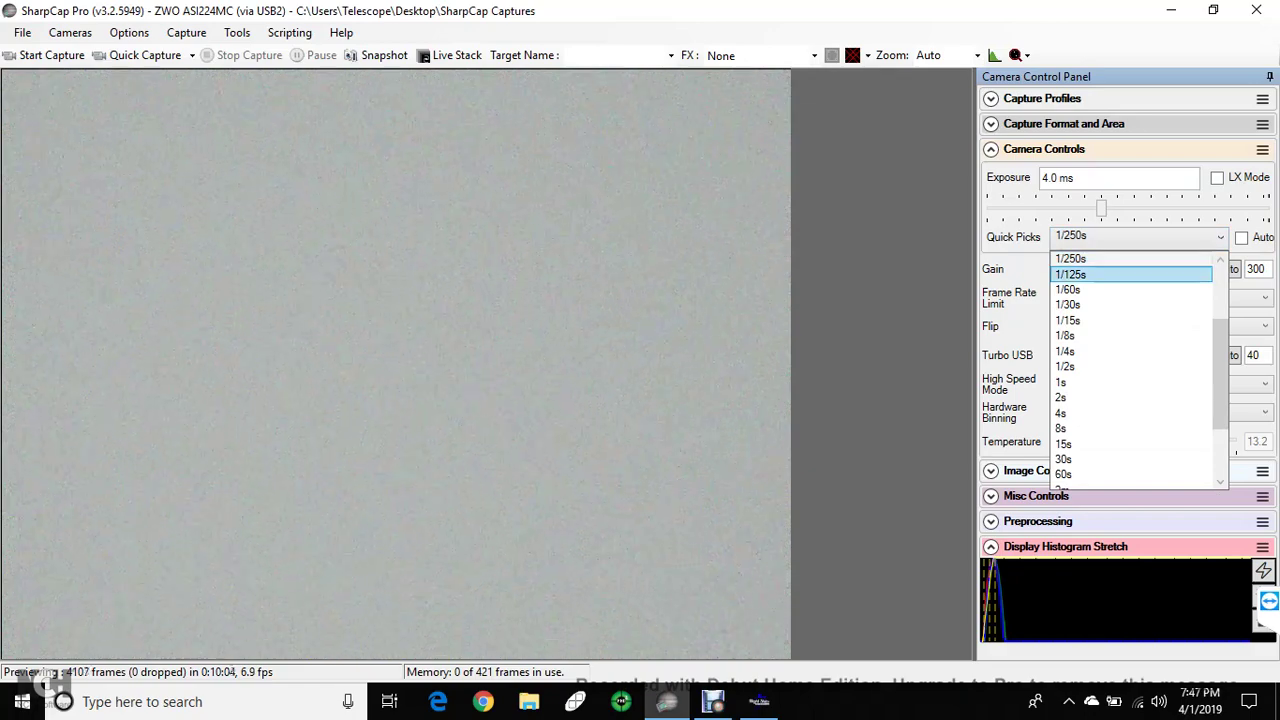
key(Return)
key(alt+Down)
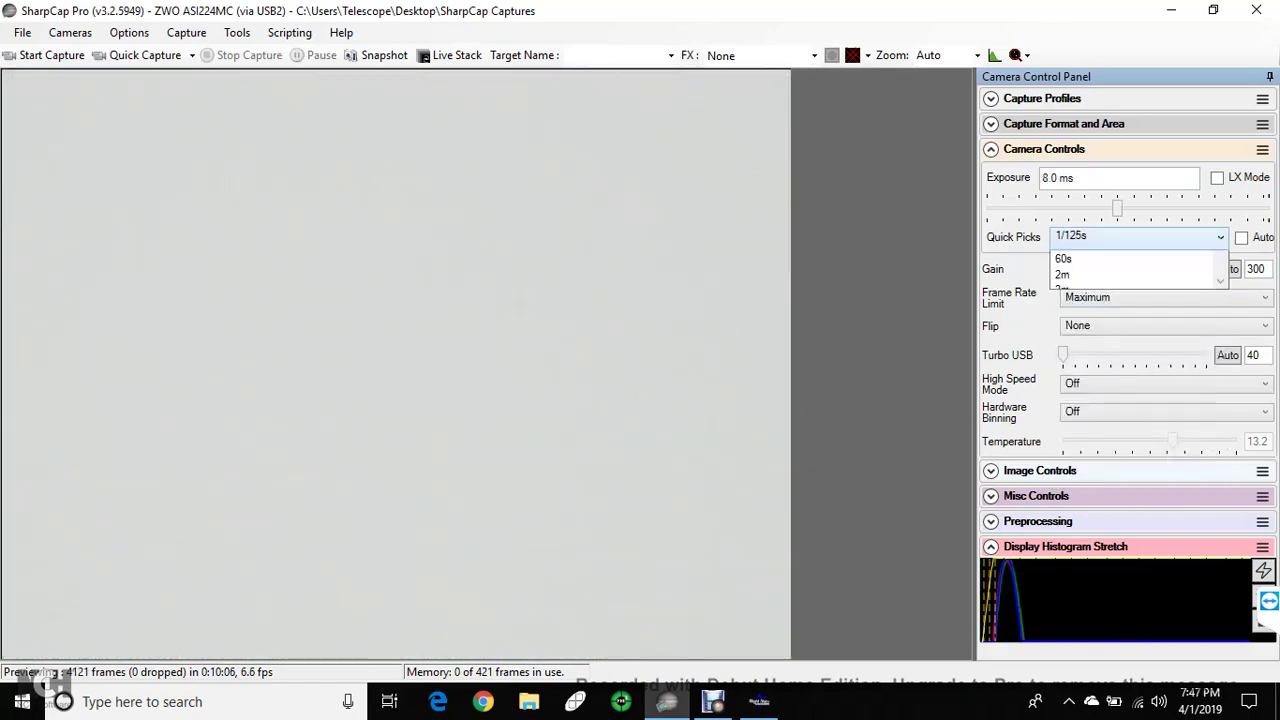
key(Down)
key(Up)
key(Up)
key(Up)
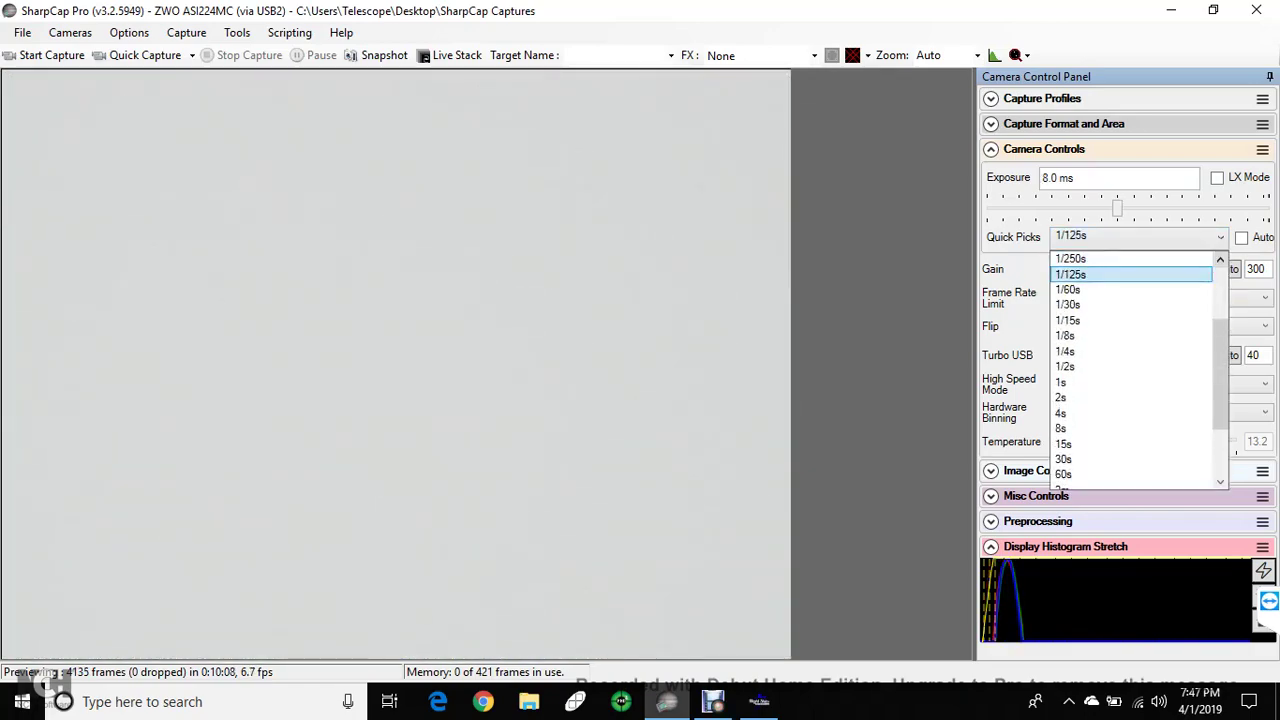
key(Return)
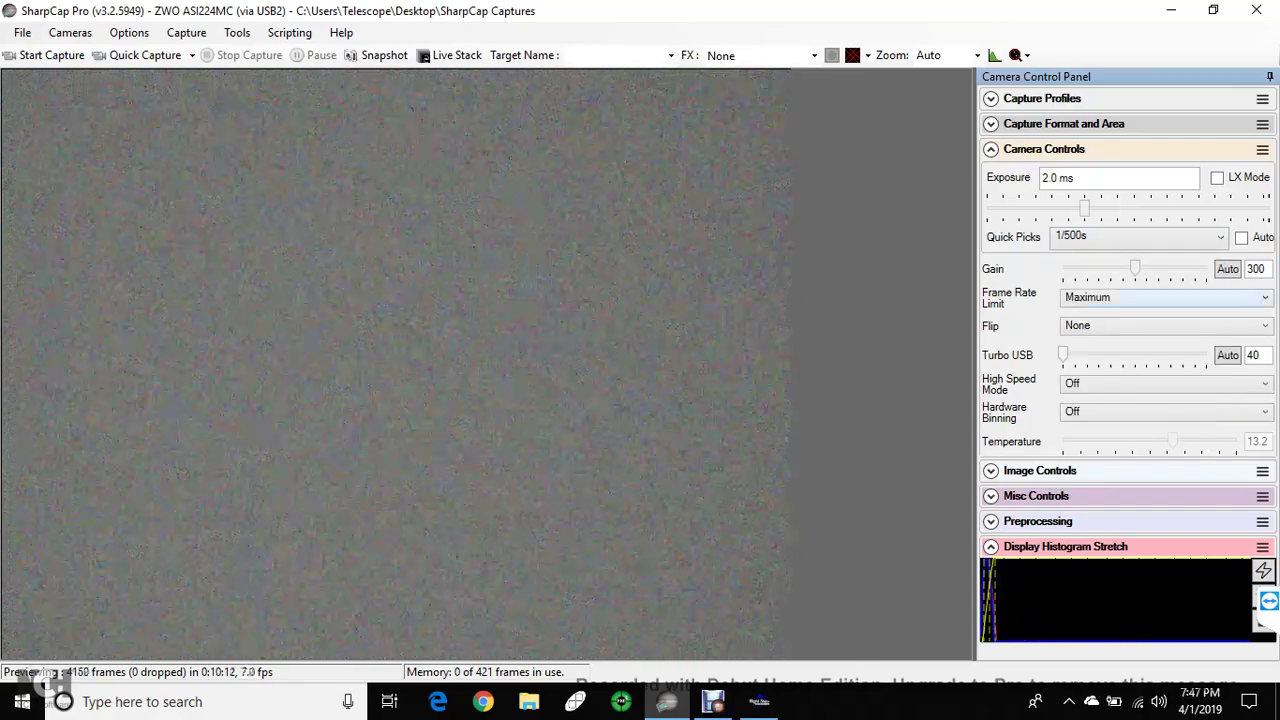
Step: Set the camera exposure to the 1/250s quick pick
key(alt+Down)
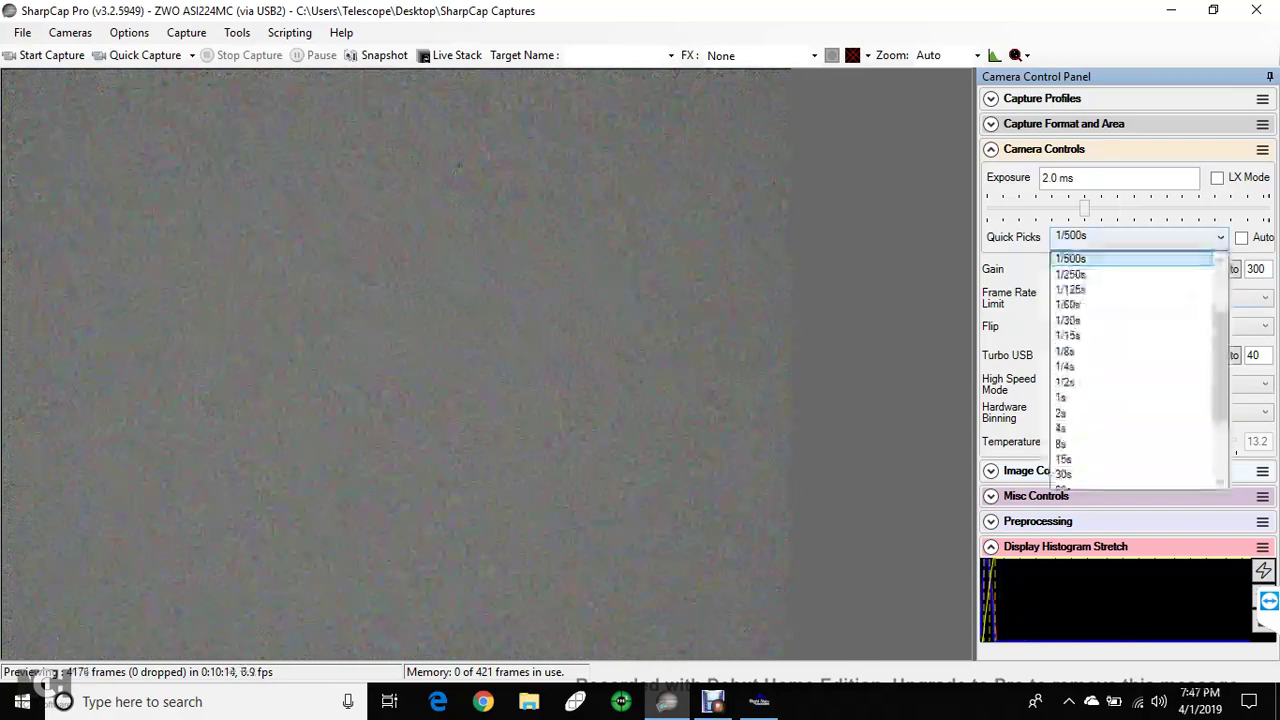
key(Down)
key(Return)
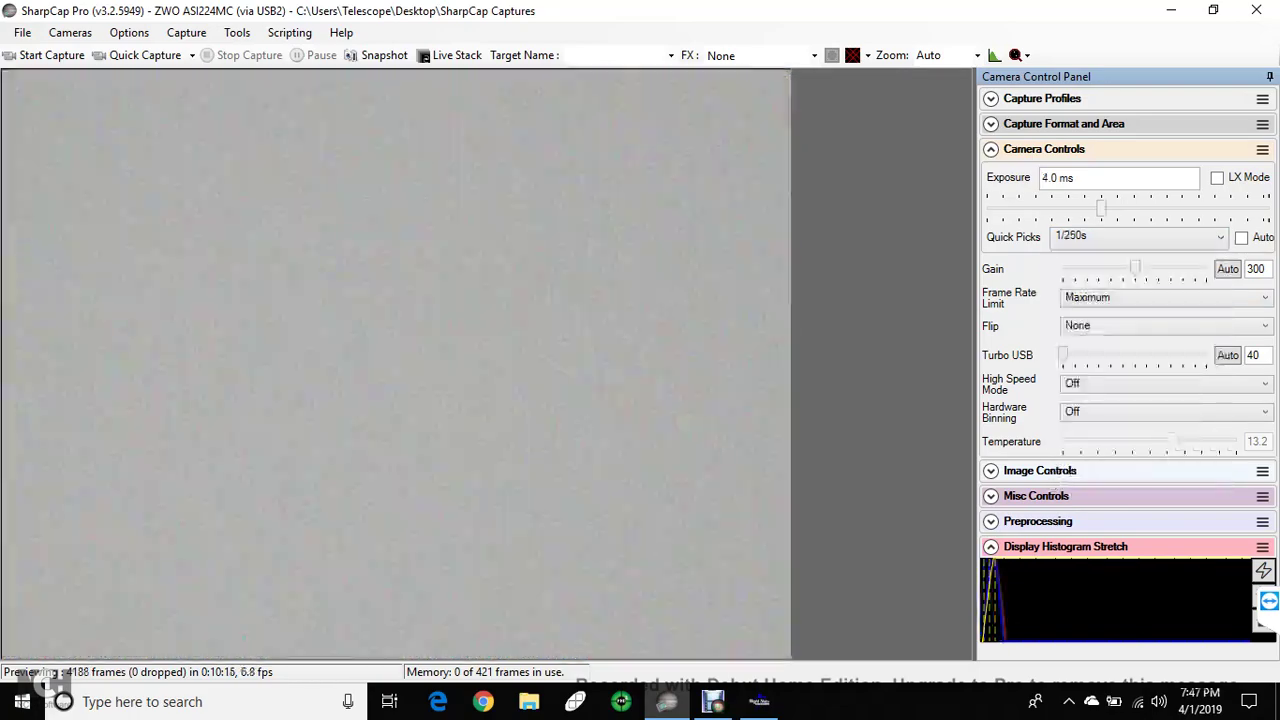
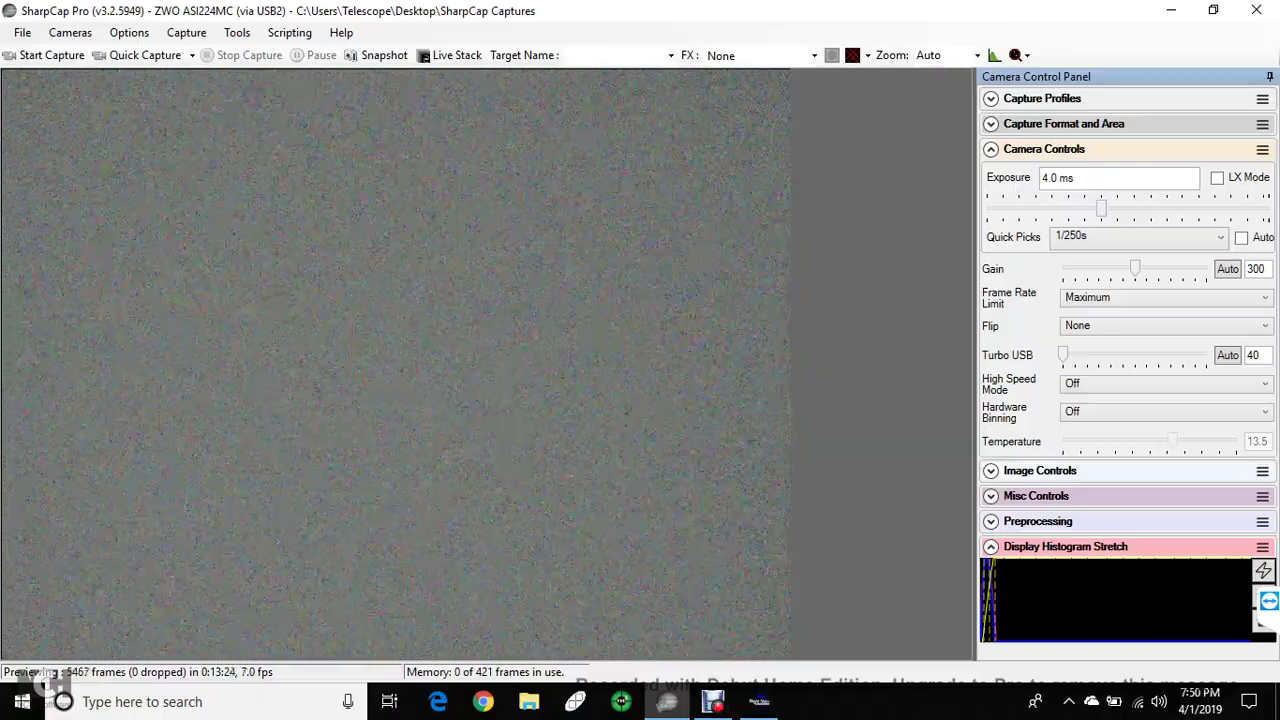
Step: Raise the camera exposure to the 1/125s quick pick and readjust the display histogram stretch
click(1138, 237)
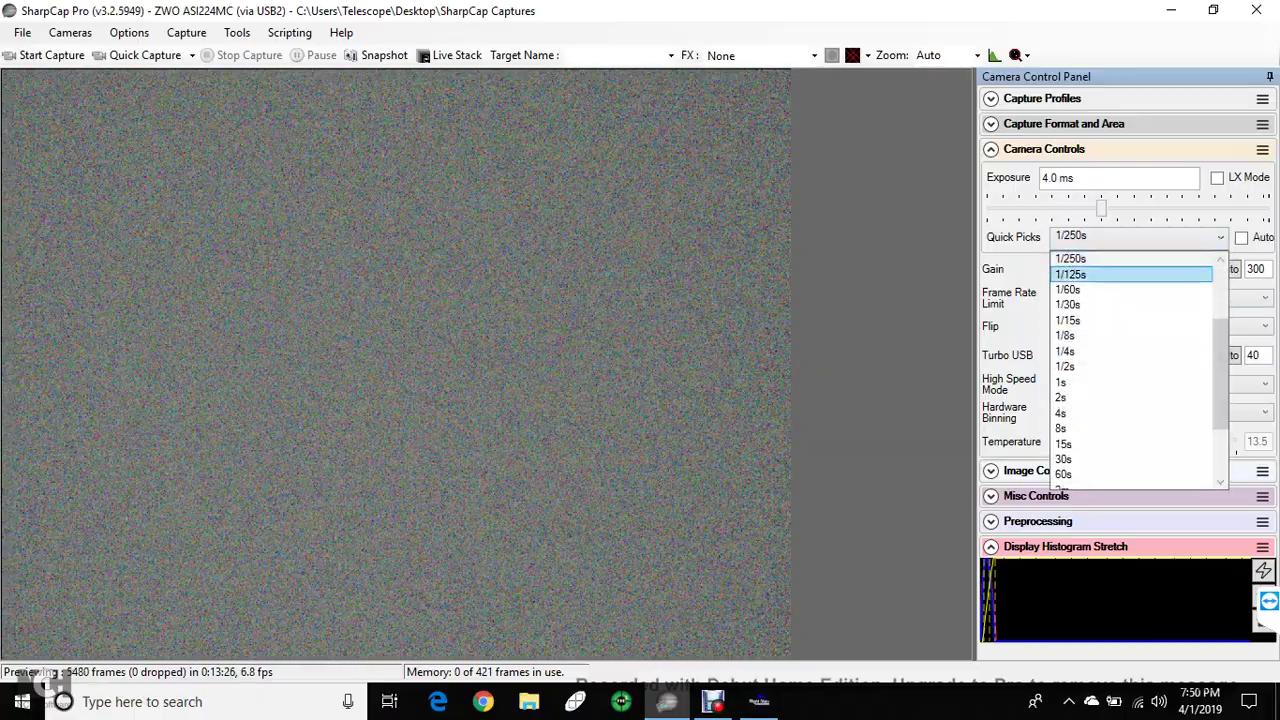
key(Return)
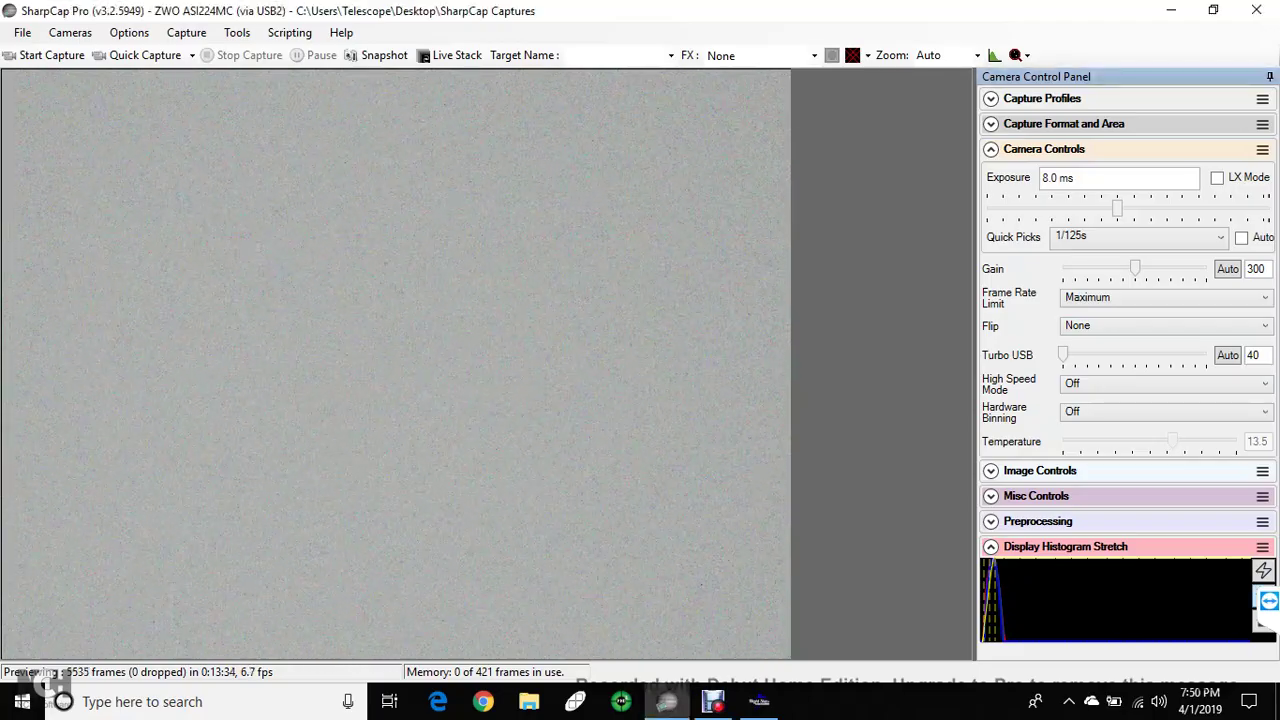
click(1268, 600)
click(1268, 600)
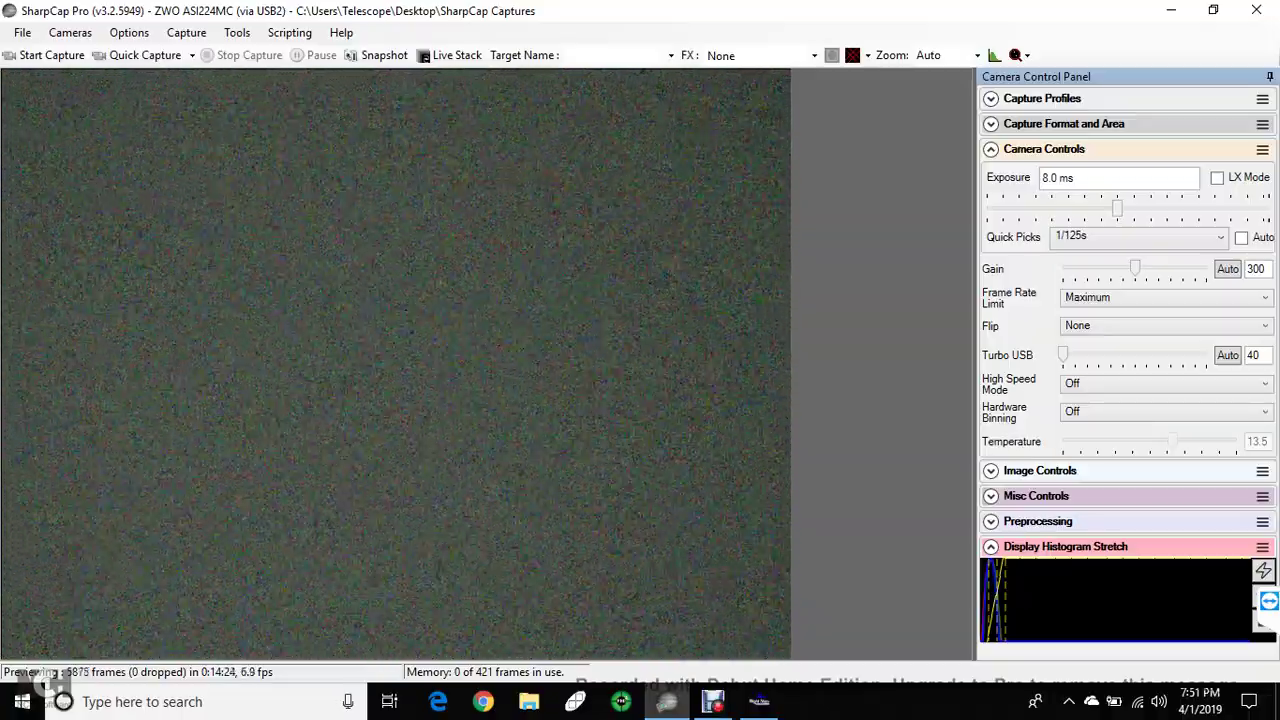
Step: Increase the camera exposure stepwise through the 1/60s quick pick to 1/30s
key(alt+Down)
key(Down)
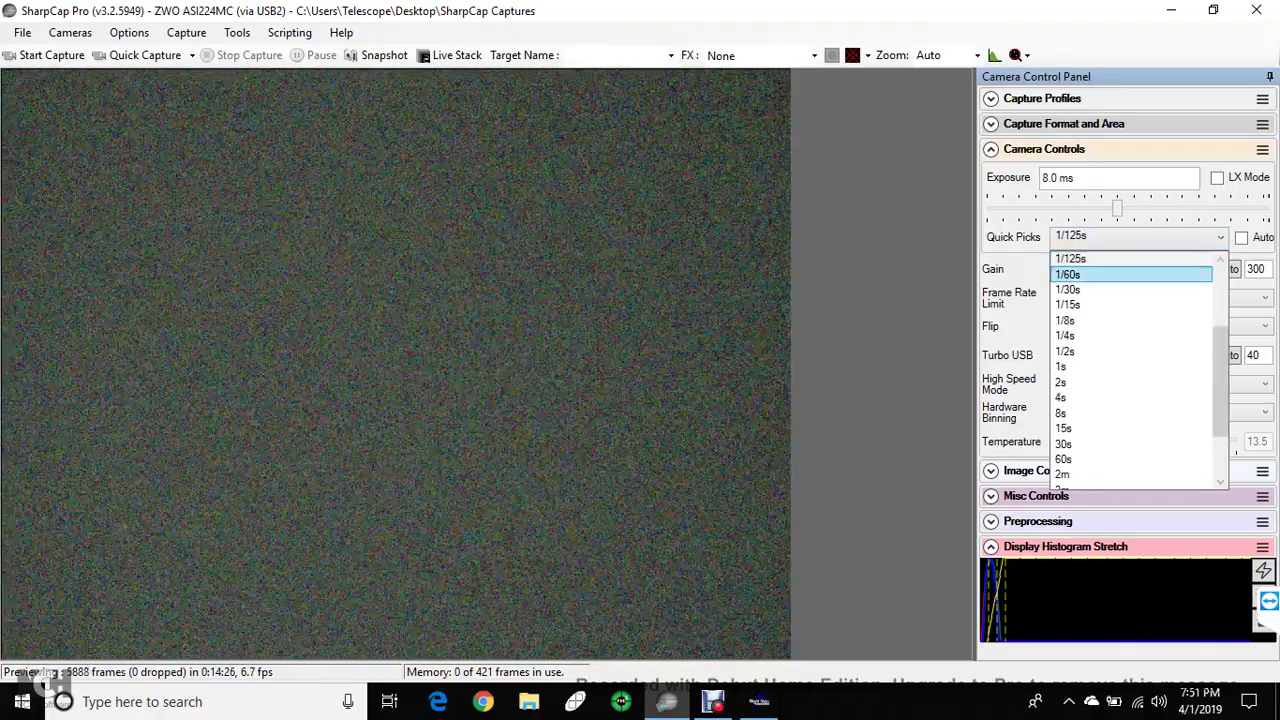
key(Return)
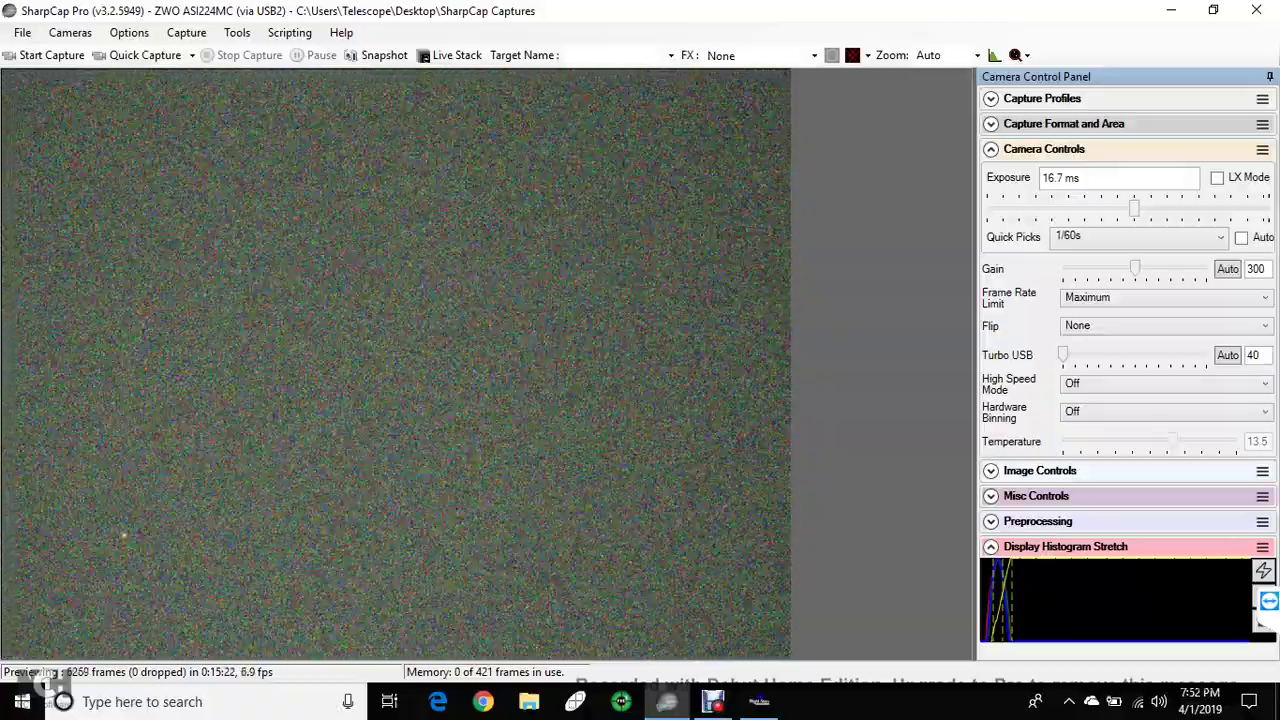
click(1140, 236)
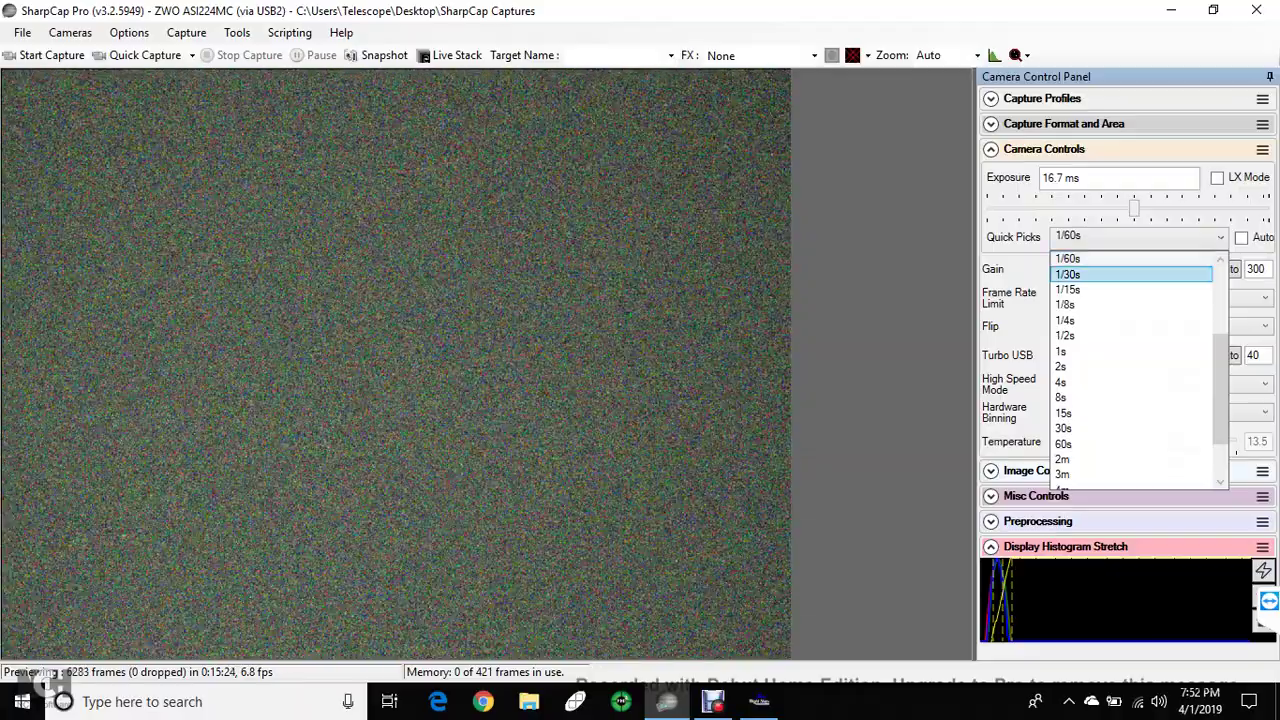
click(1100, 271)
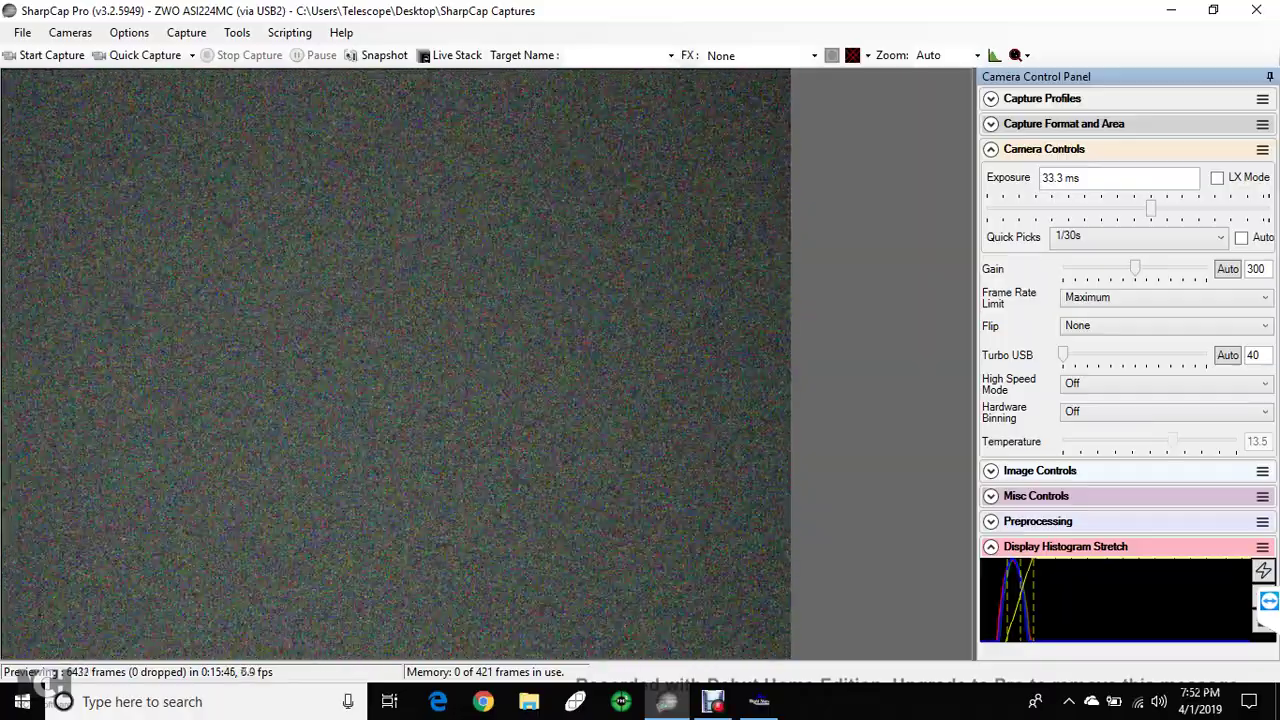
Step: Set the camera exposure to the 1s quick pick and reduce it through 1/2s to 1/4s
click(1138, 236)
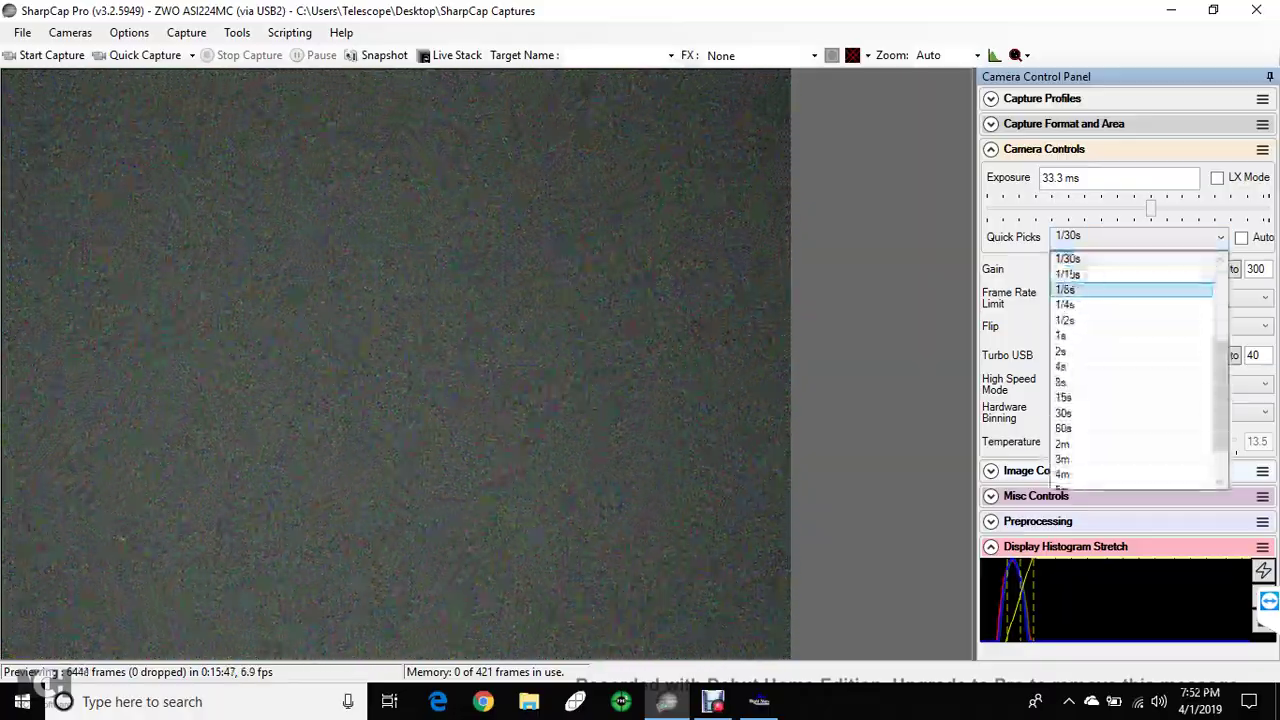
click(1100, 336)
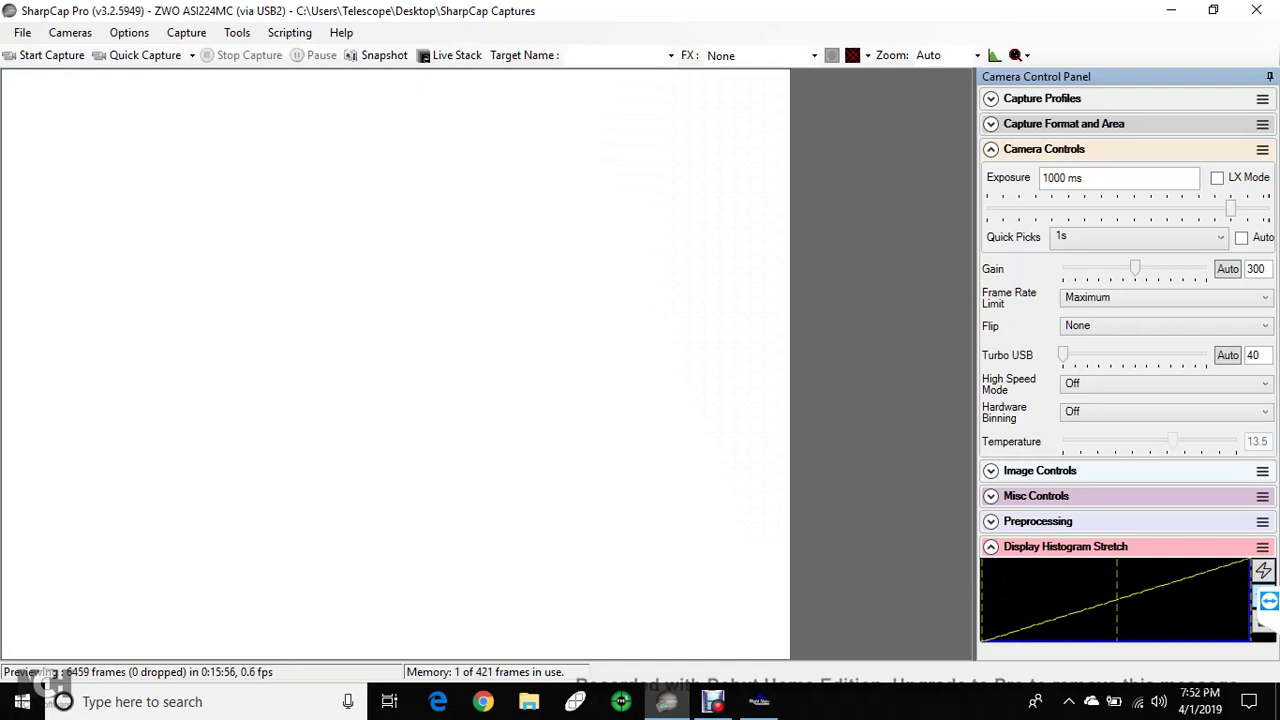
click(1140, 237)
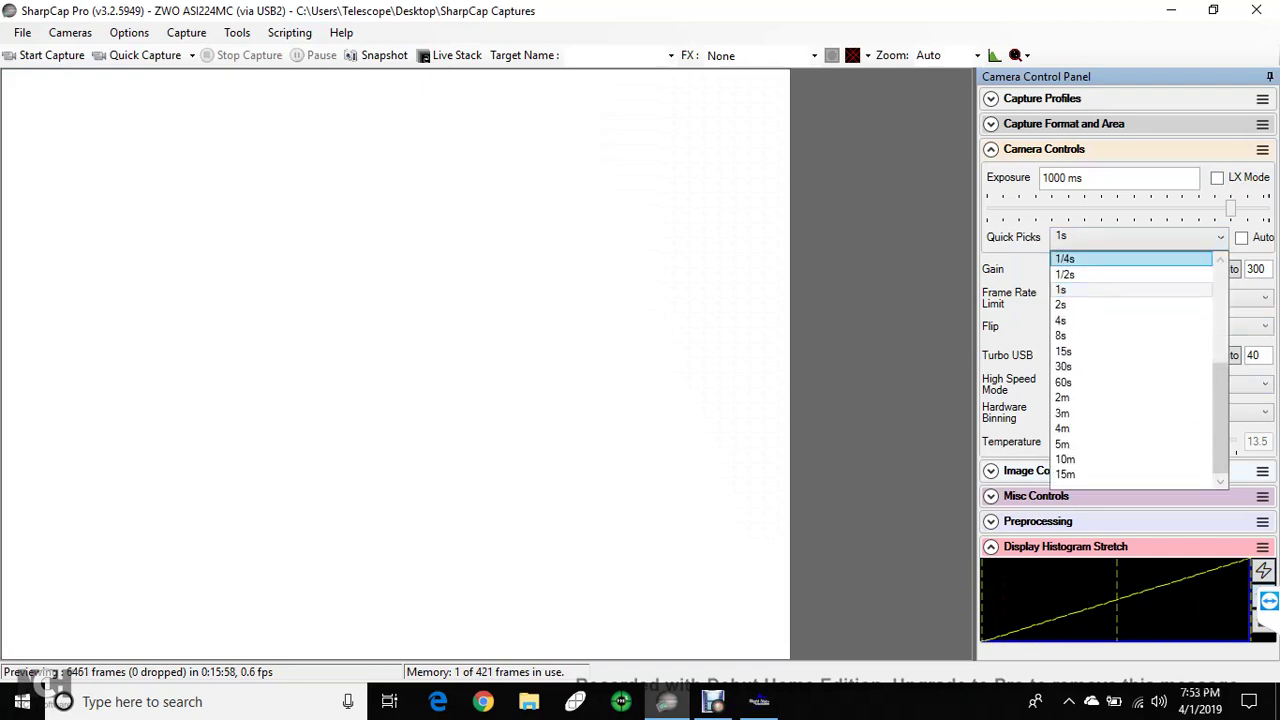
click(1130, 274)
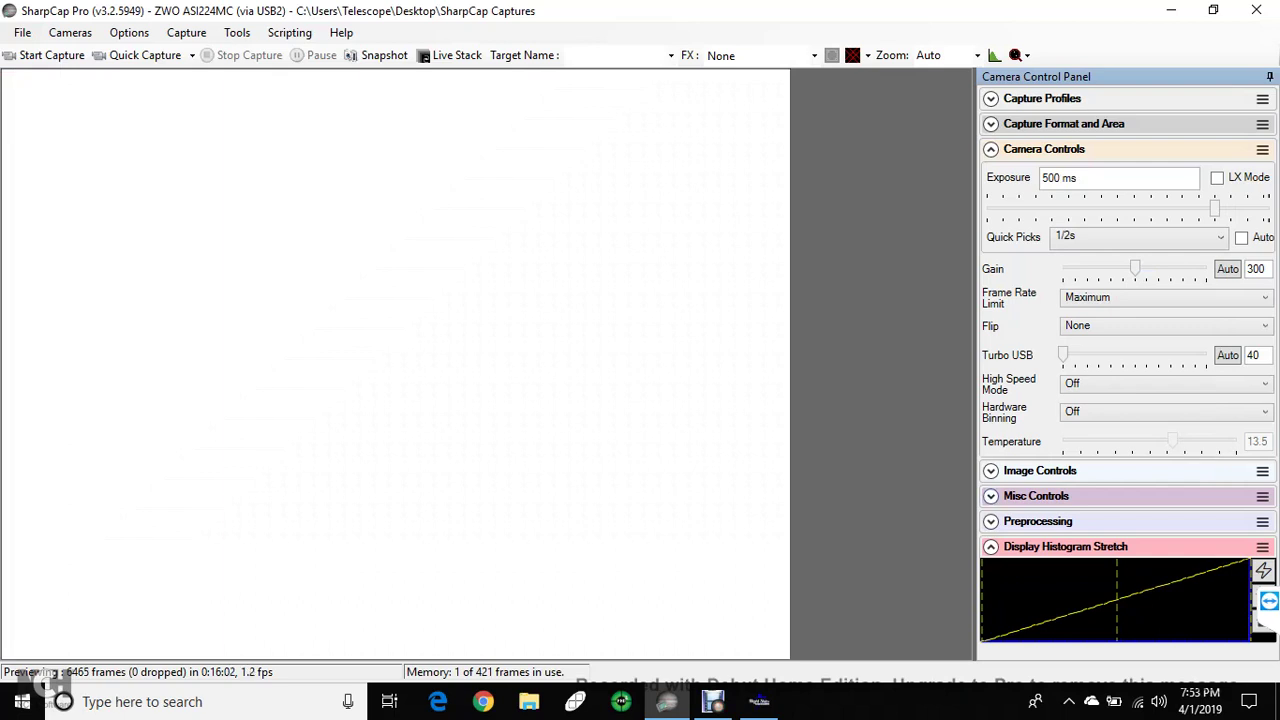
click(1140, 237)
key(Up)
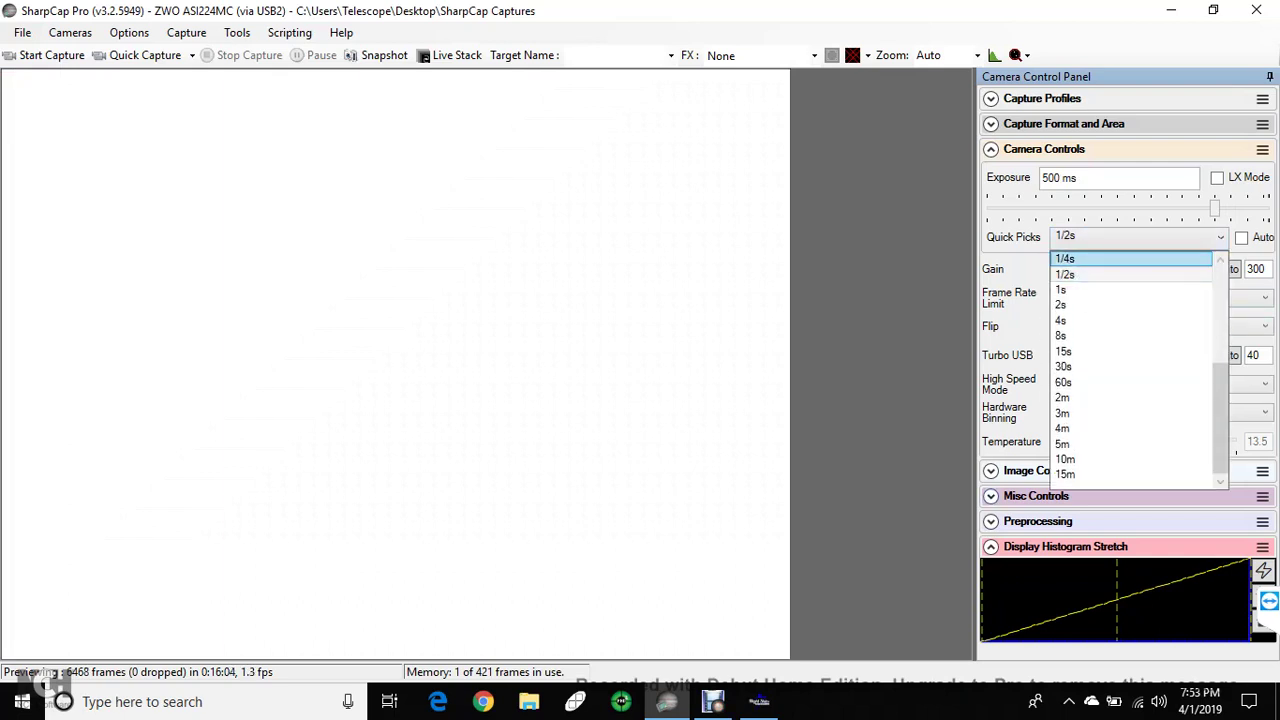
key(Return)
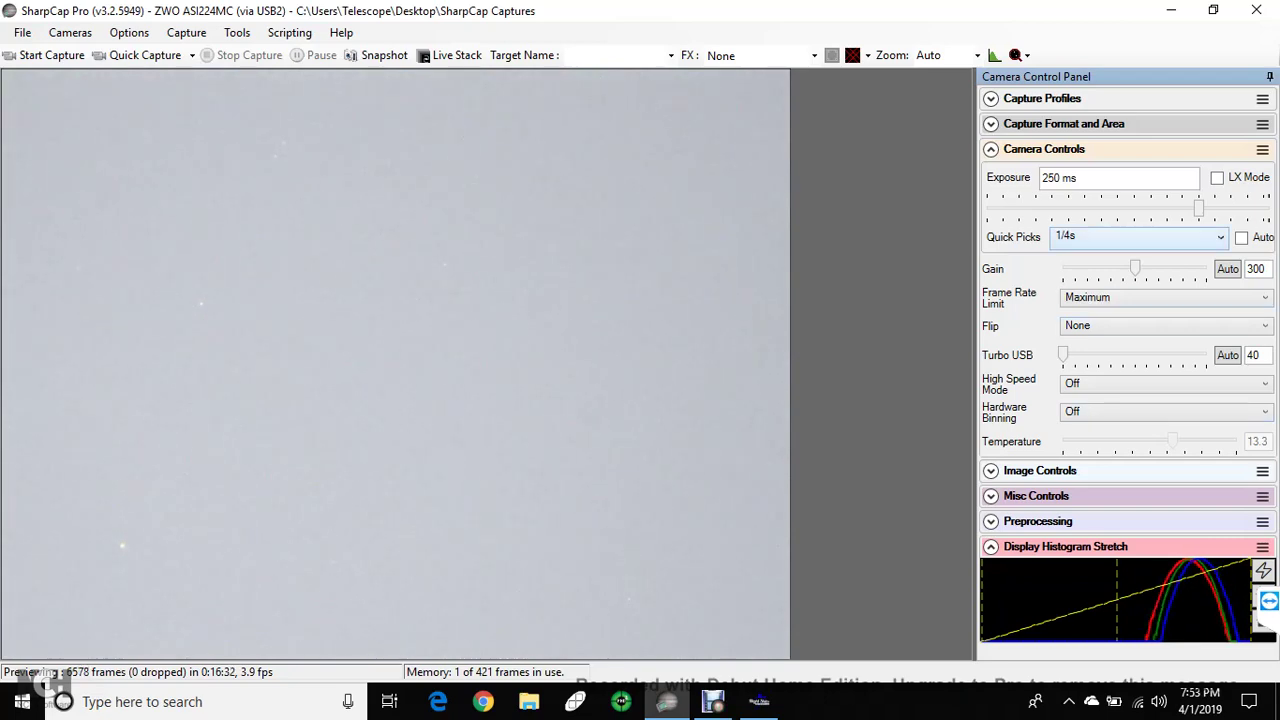
Step: Try the shorter 1/8s exposure quick pick and return the exposure to 1/4s
key(alt+Down)
key(Up)
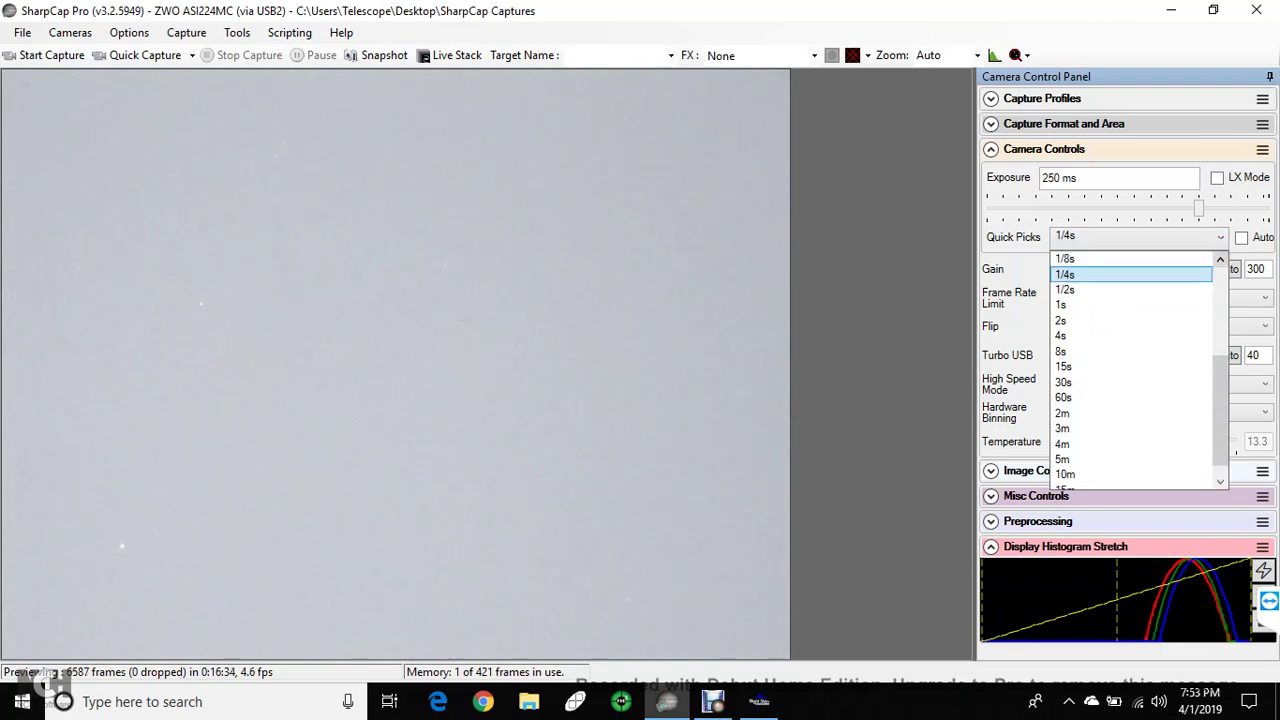
key(Return)
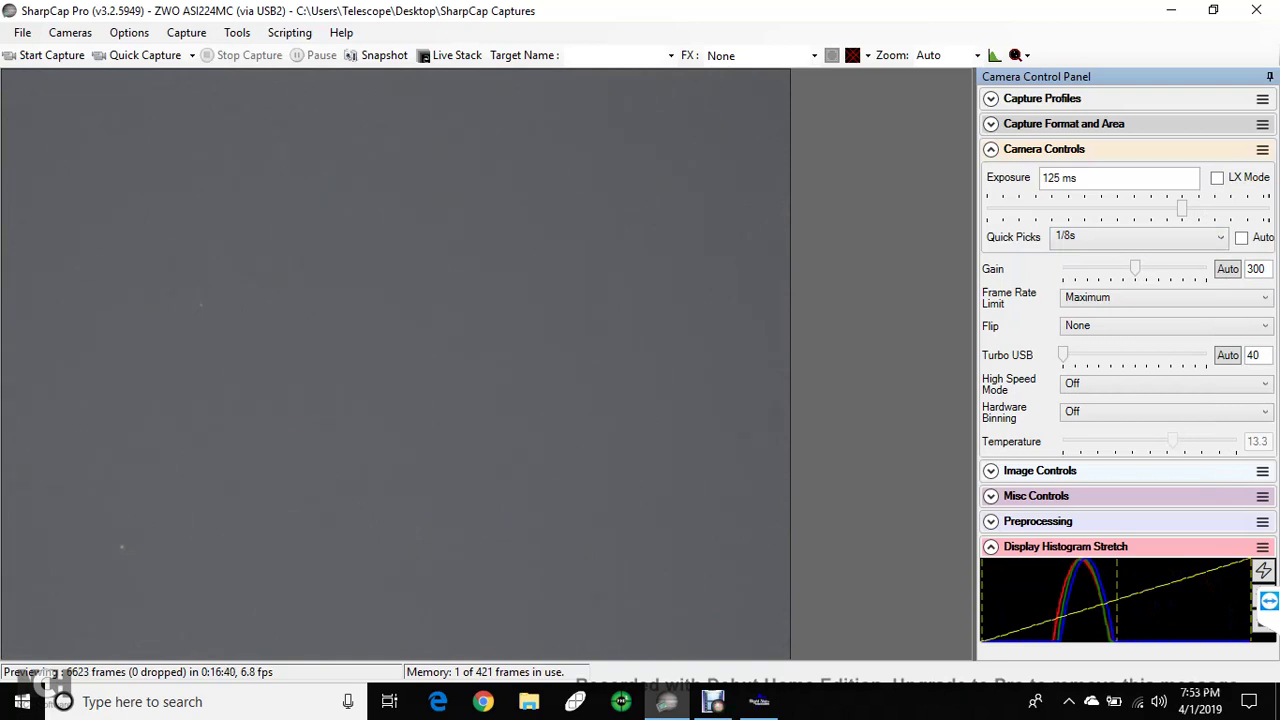
key(alt+Down)
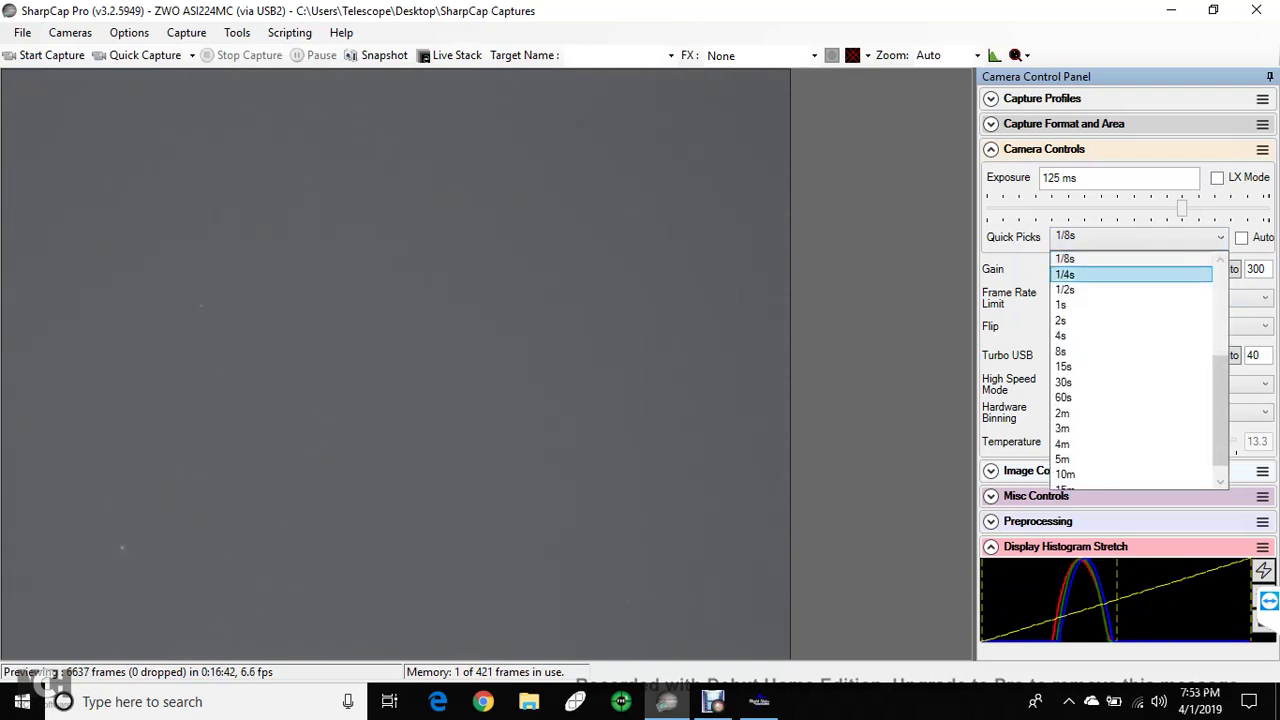
key(Return)
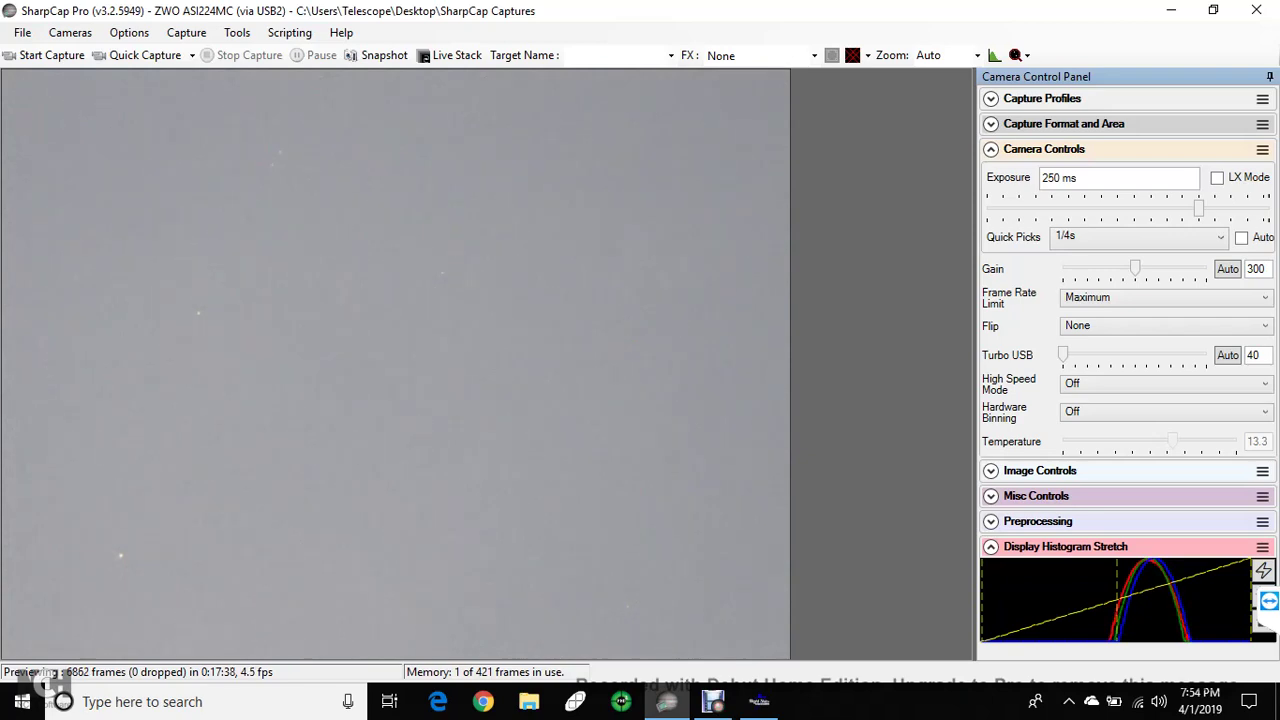
Step: Examine the bright star in the preview at 100%, 200% and 250% zoom, and return the zoom to Auto
click(945, 55)
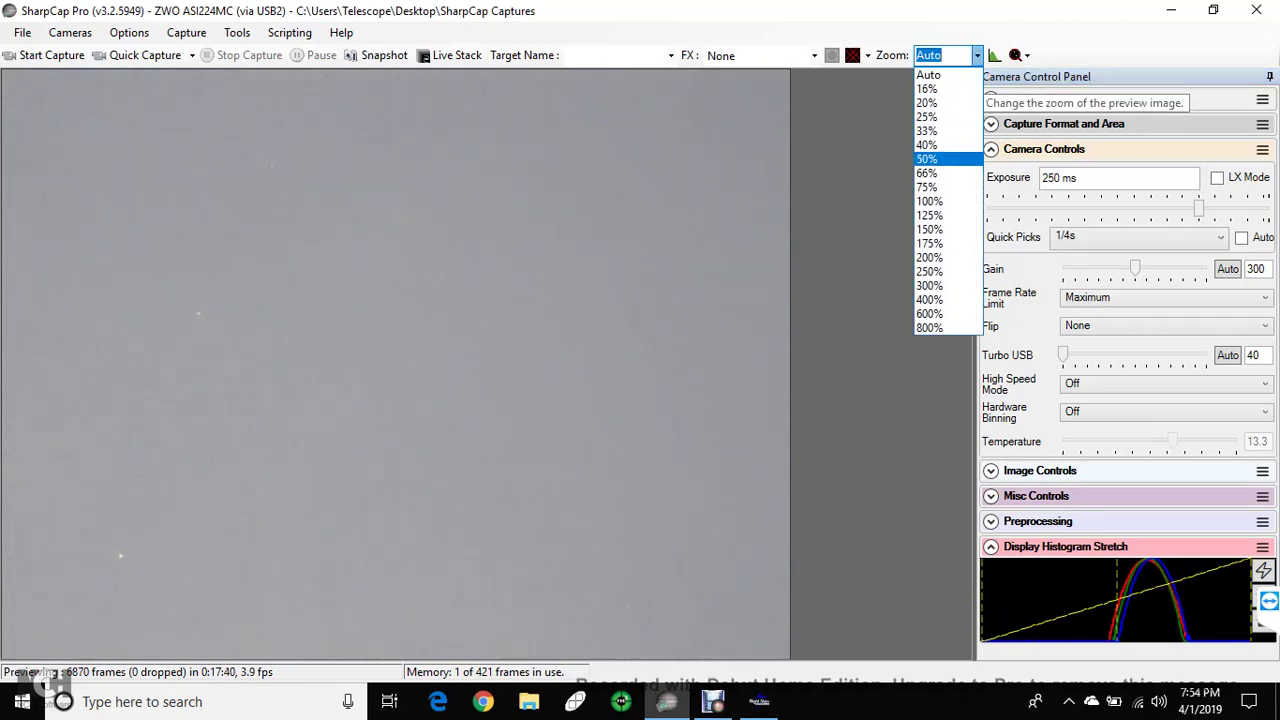
click(929, 201)
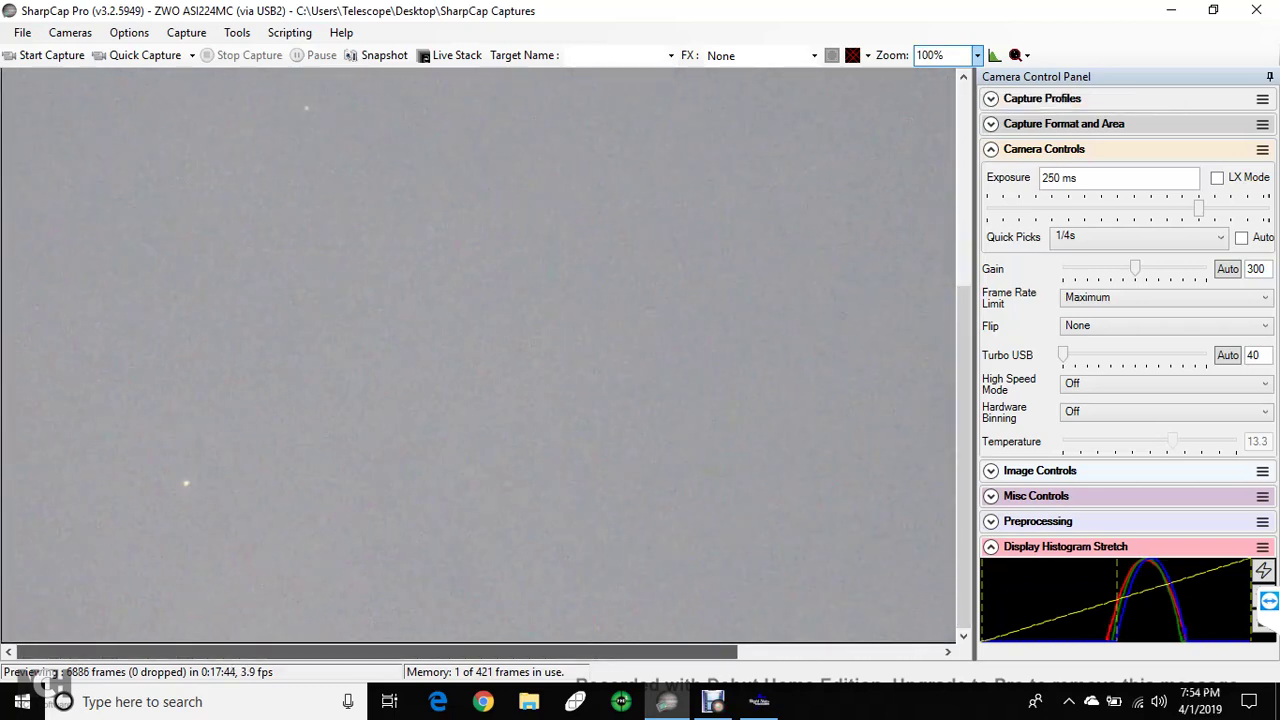
click(945, 55)
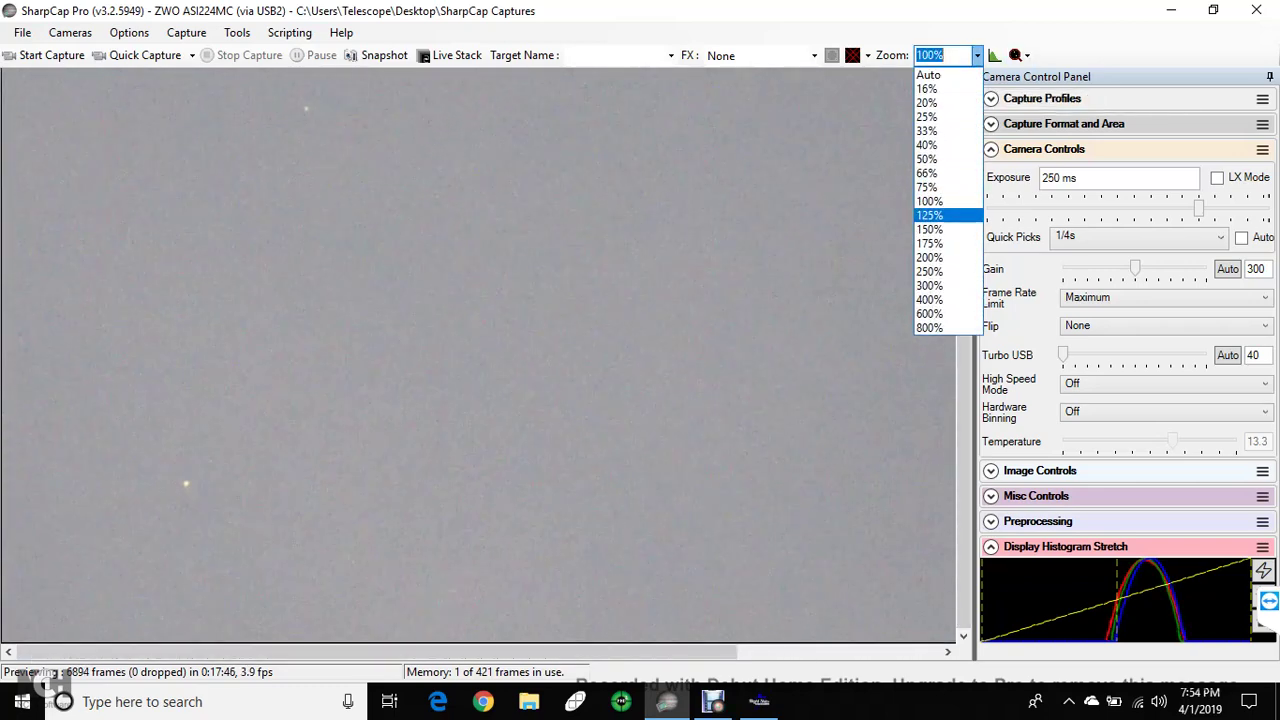
key(Down)
key(Down)
key(Down)
key(Return)
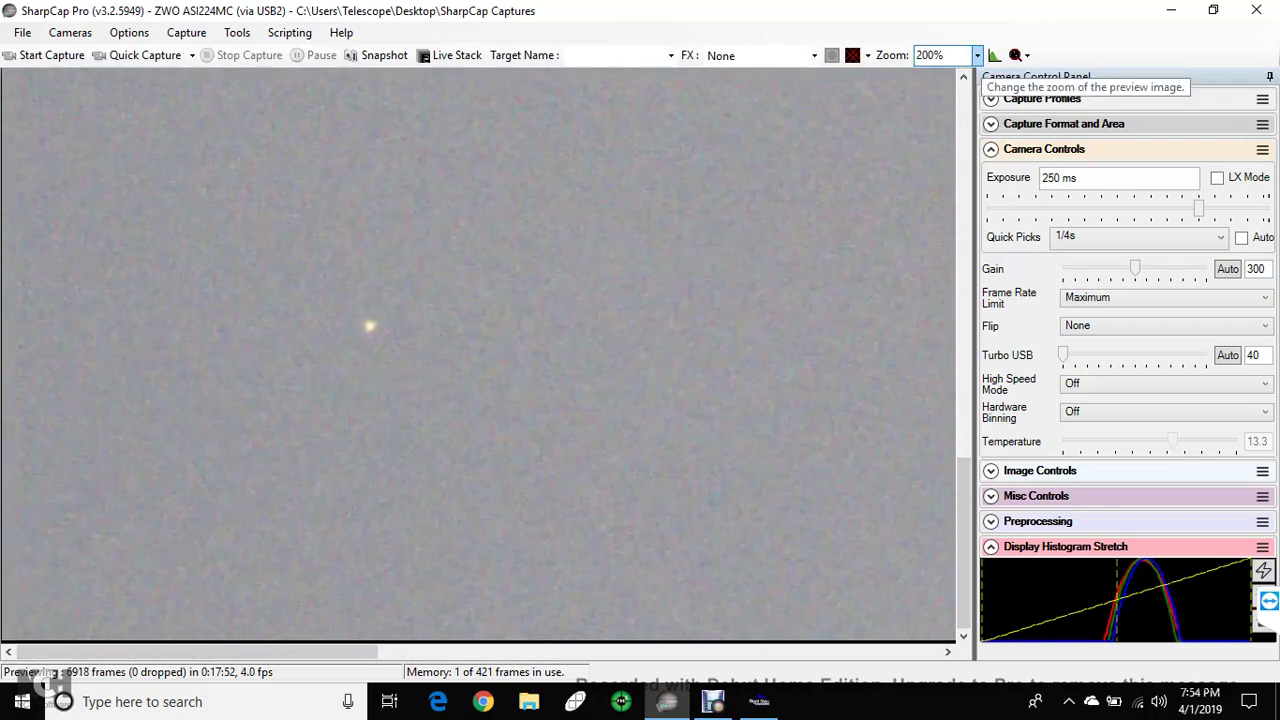
click(950, 55)
click(945, 265)
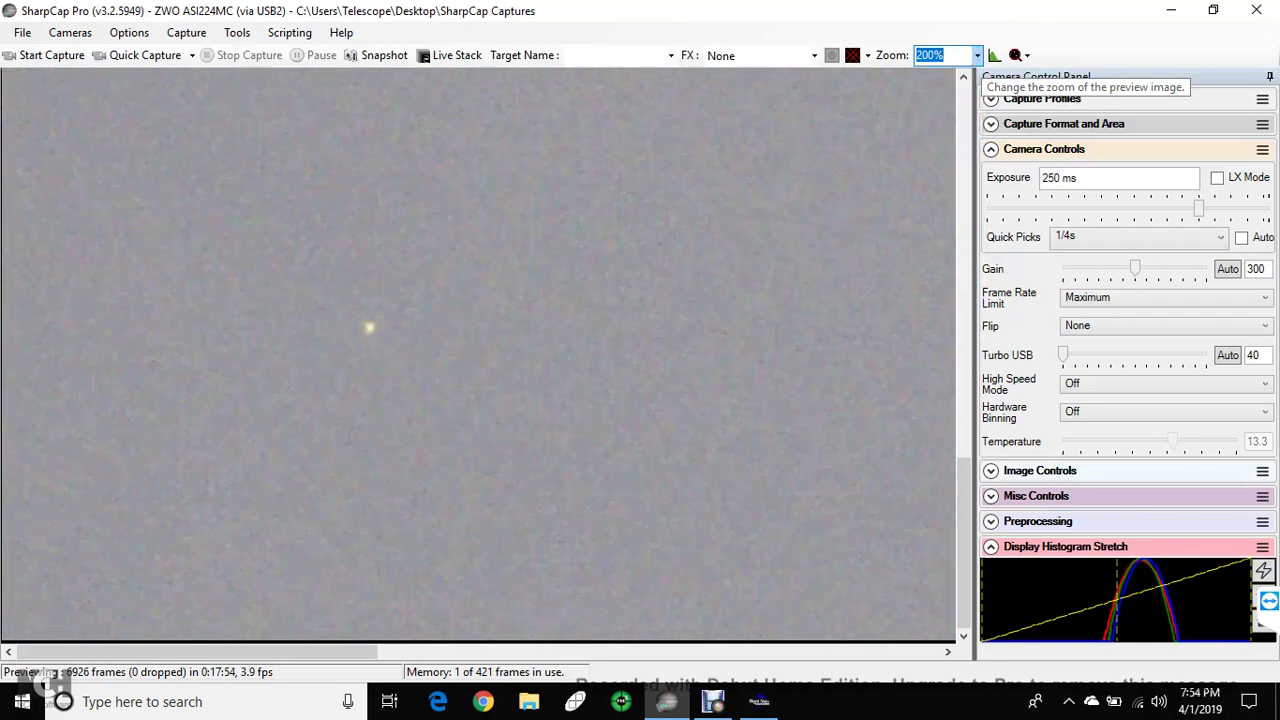
key(Down)
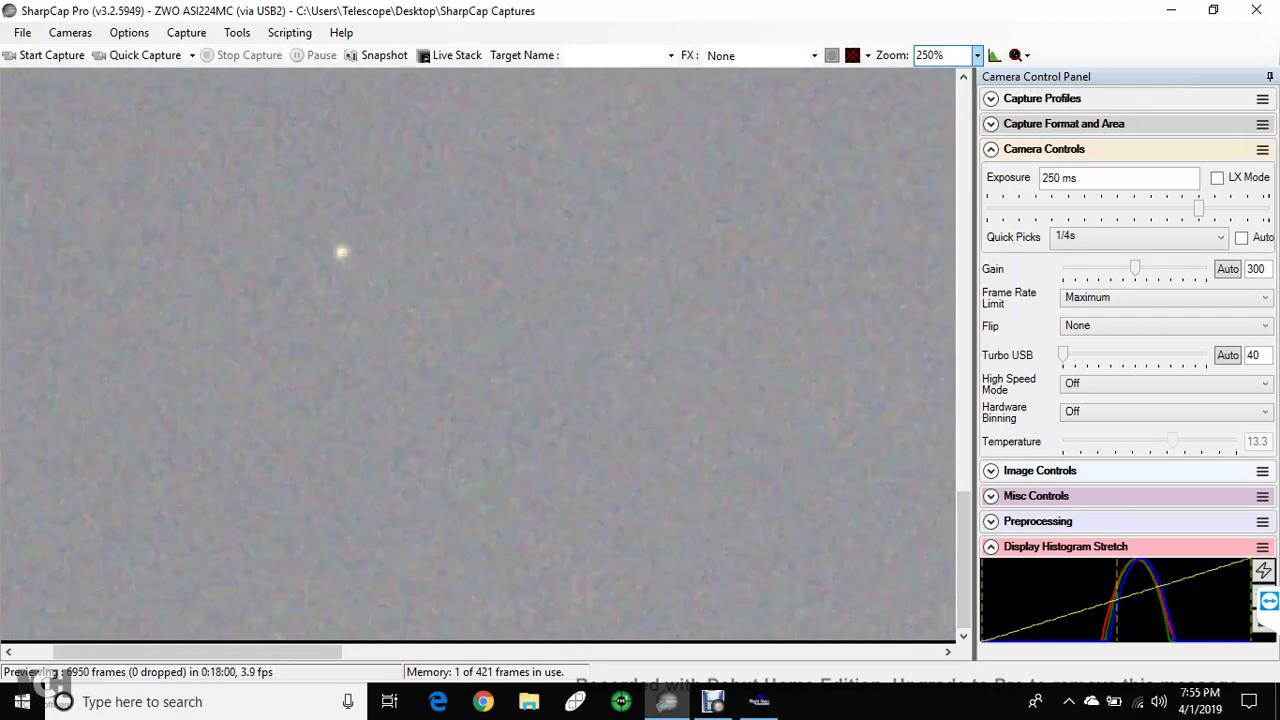
key(alt+Down)
key(Home)
key(Return)
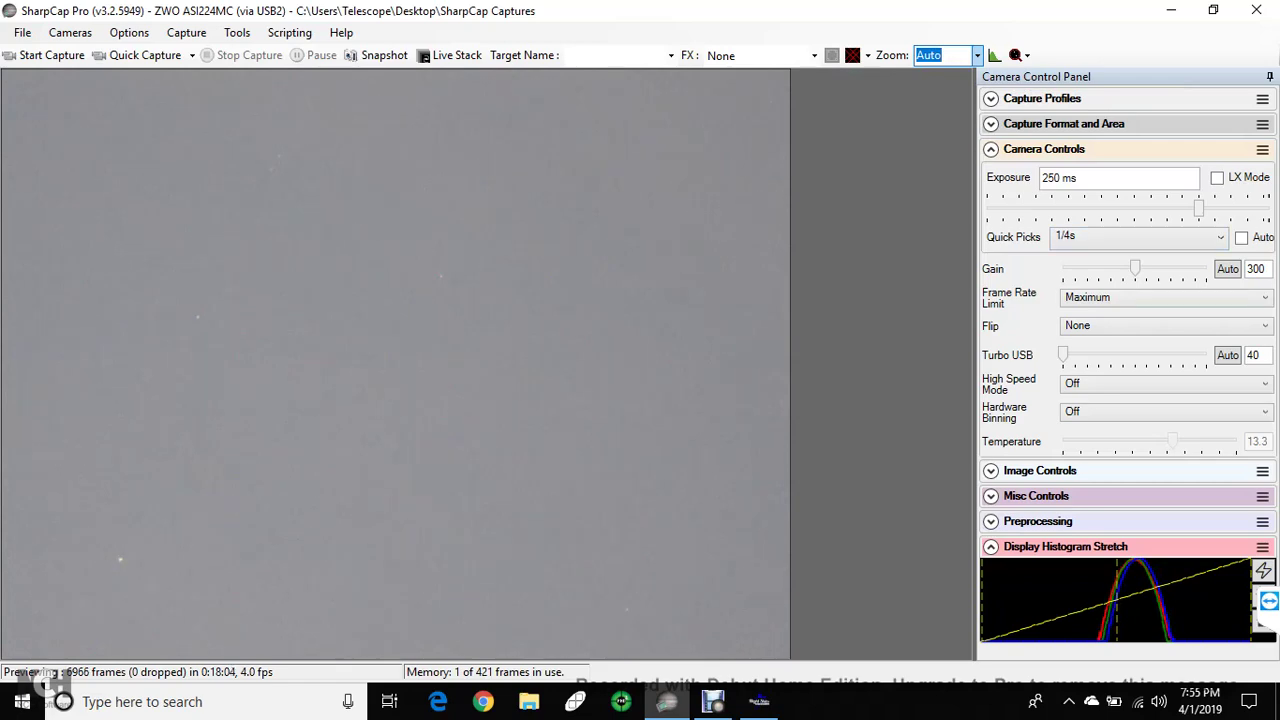
Step: Try the 1/2s exposure quick pick and return the exposure to 1/4s
click(1220, 237)
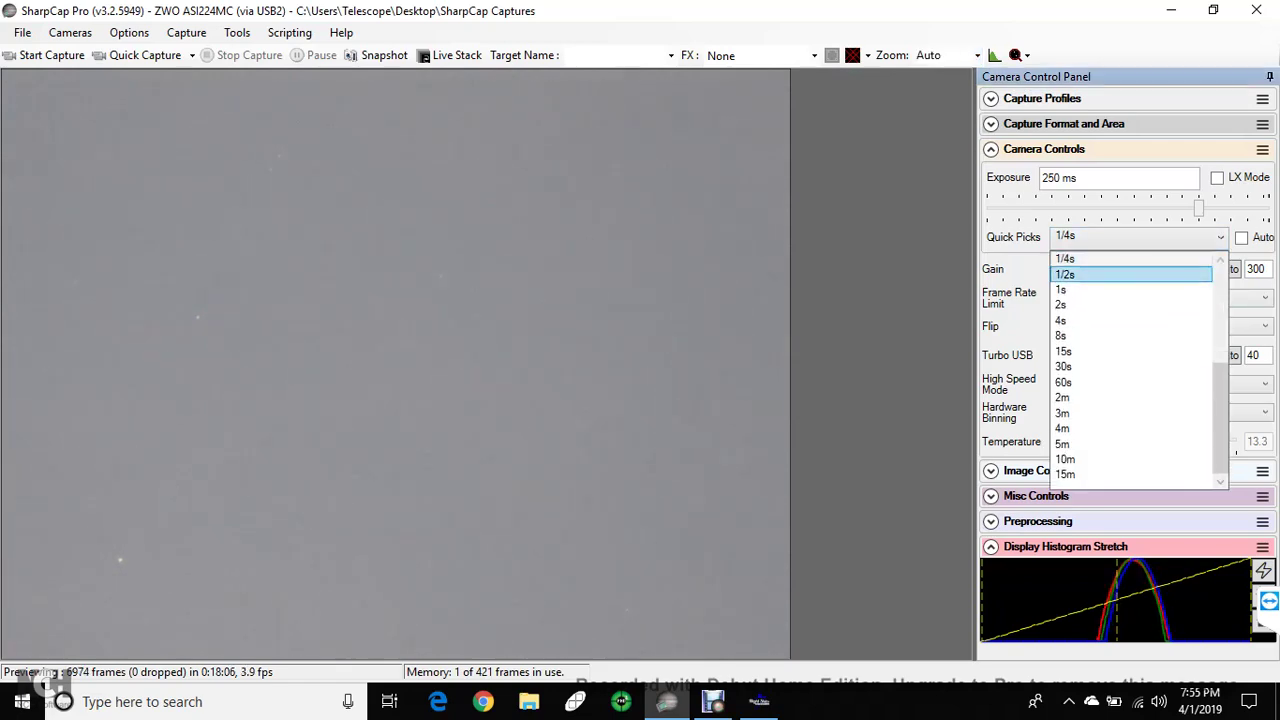
key(Up)
key(Down)
key(Return)
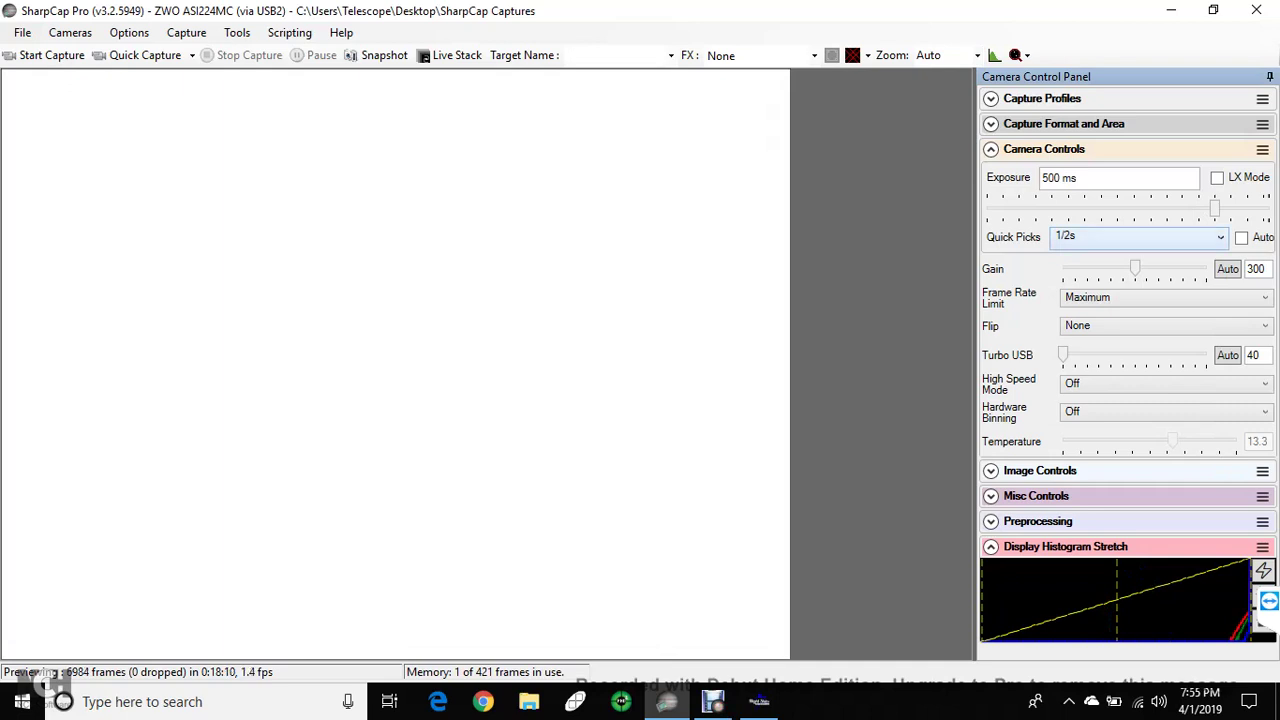
key(alt+Down)
key(Up)
key(Return)
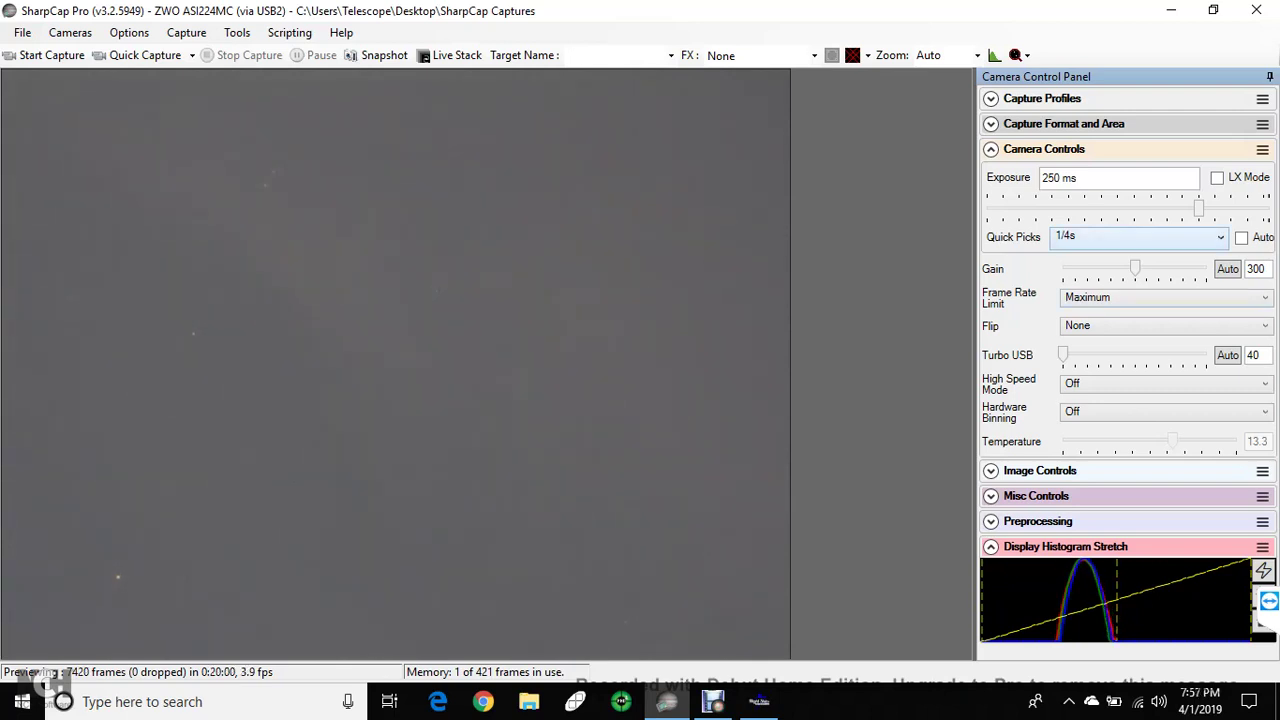
Step: Lengthen the ASI224MC's exposure to the 1/2s quick pick
click(1138, 236)
scroll(1138, 330, up, 3)
click(1100, 274)
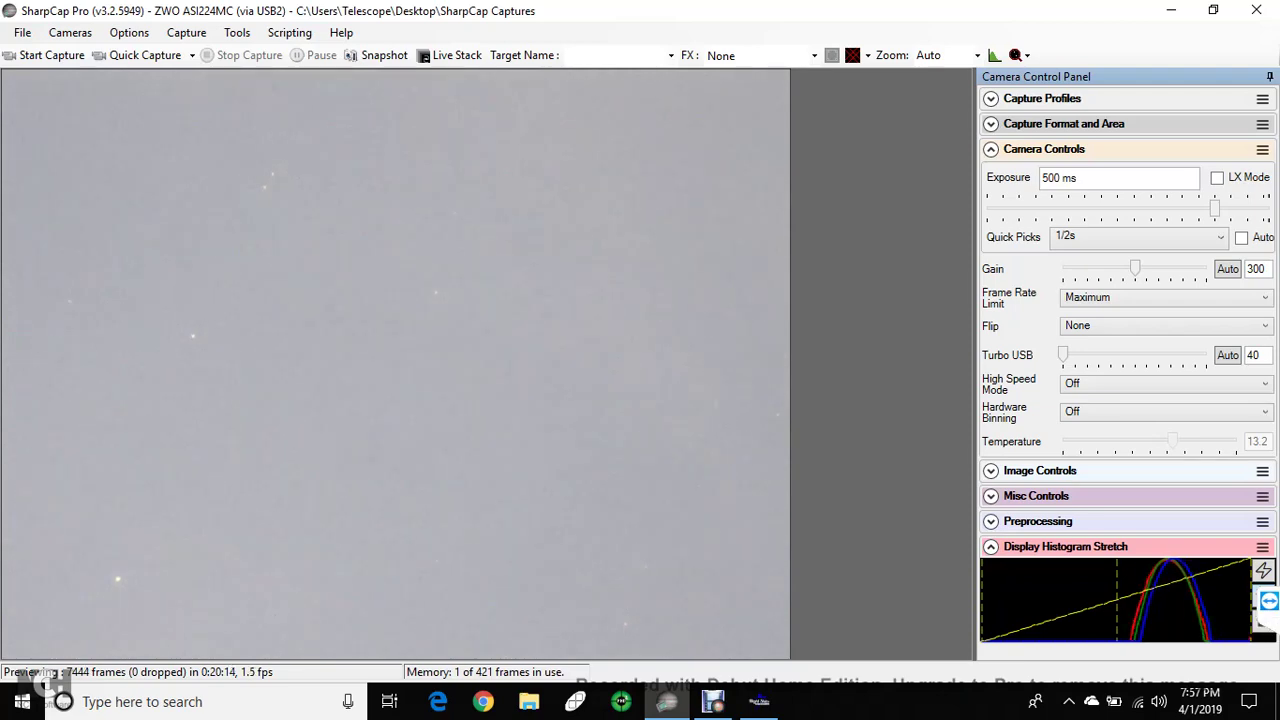
Step: Start the Polar Align tool and proceed past its introduction to capturing the first image
click(237, 32)
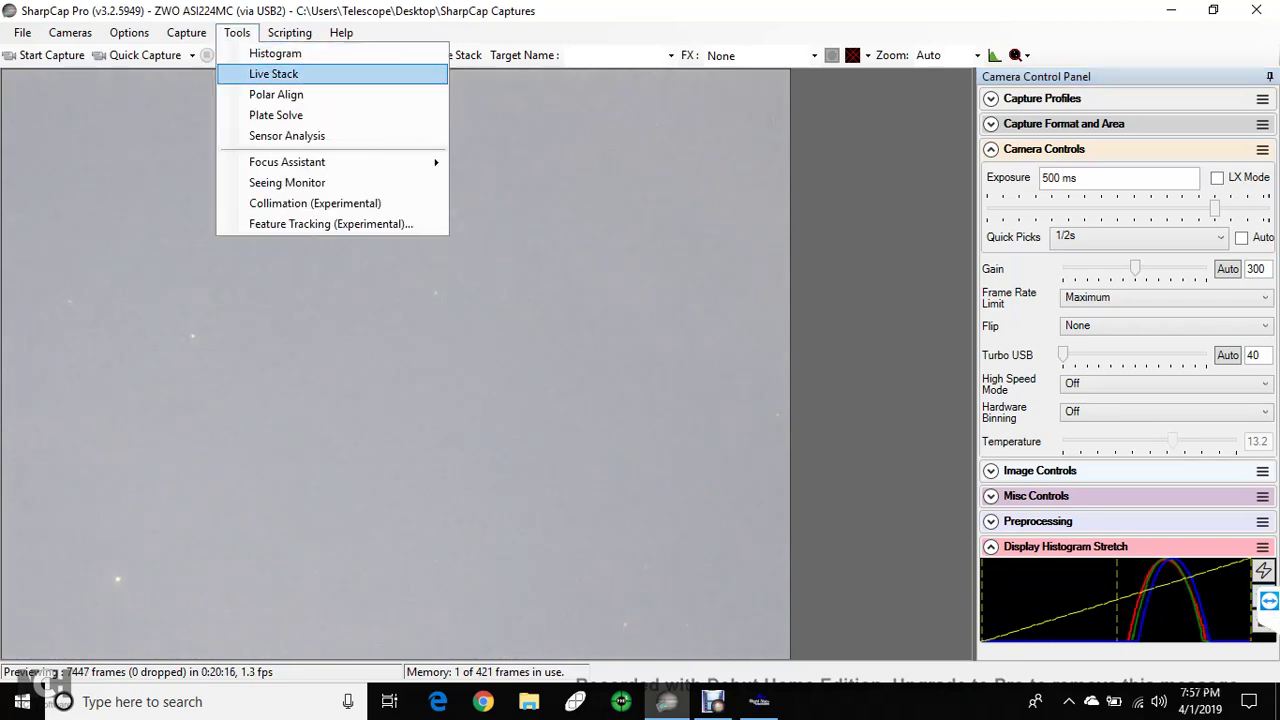
click(276, 94)
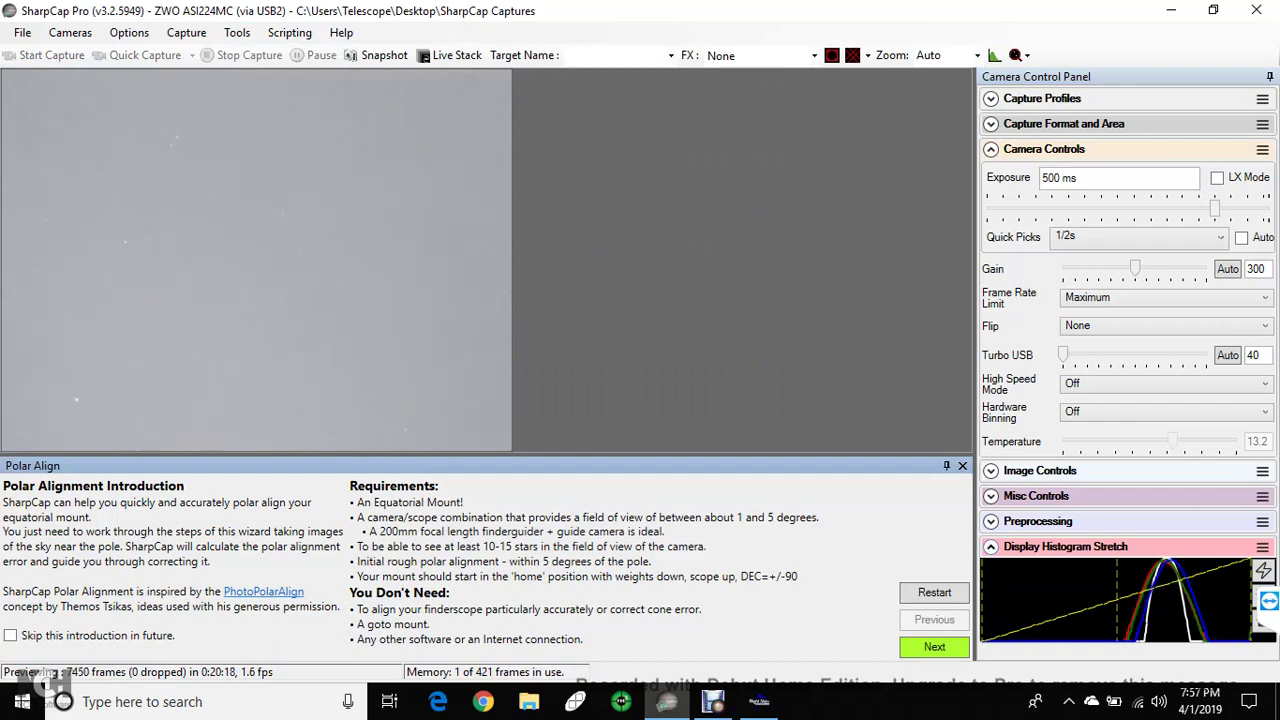
click(934, 646)
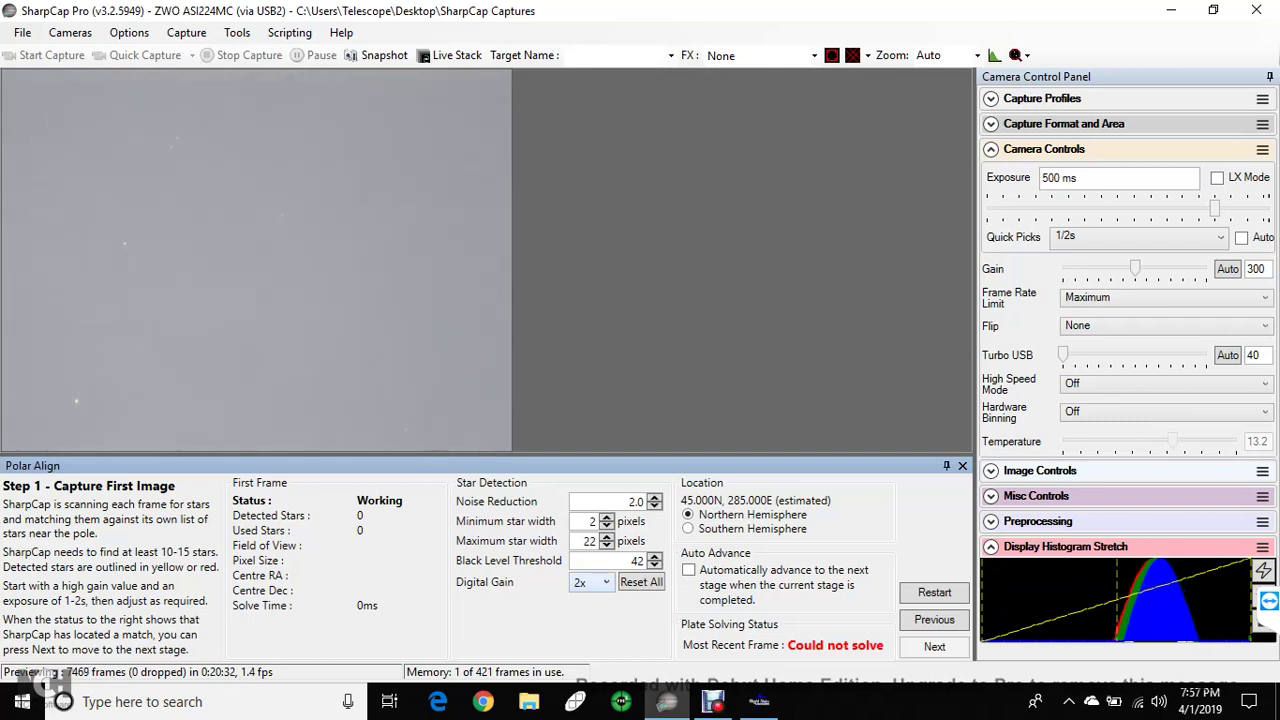
Step: Compare star detection with digital gain off and at 2x, and leave the digital gain off
click(590, 582)
click(585, 603)
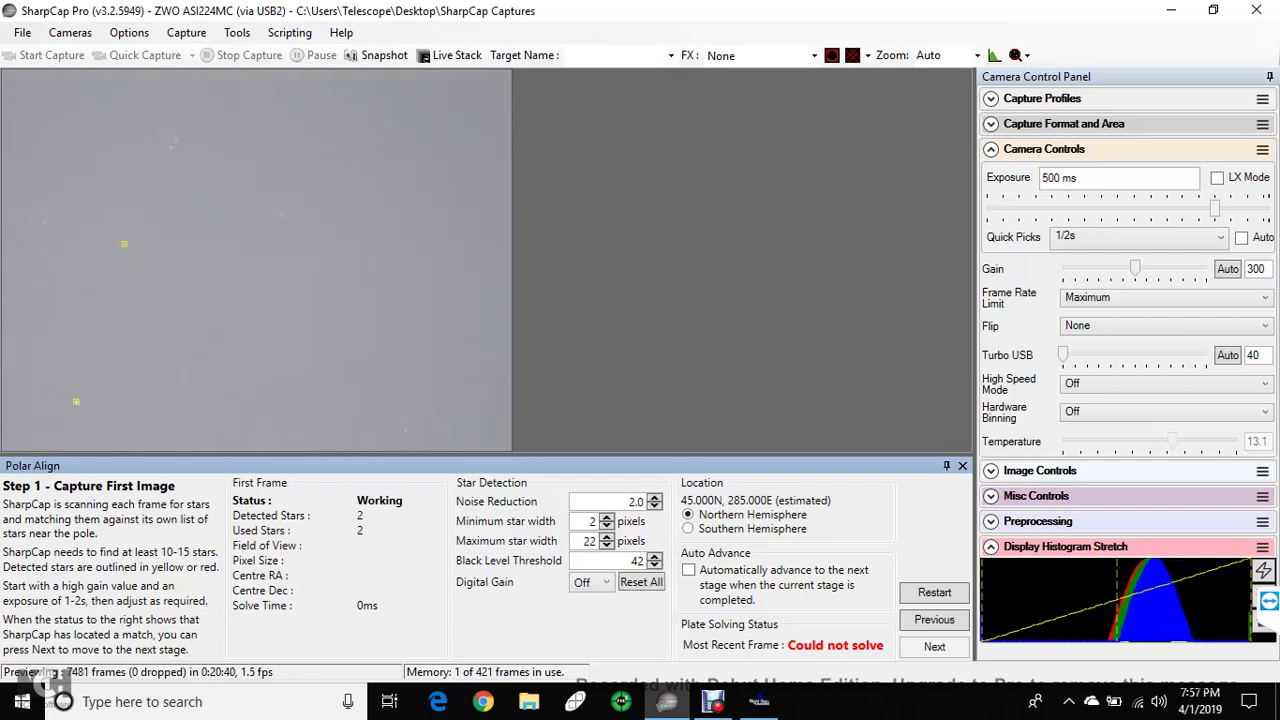
click(591, 582)
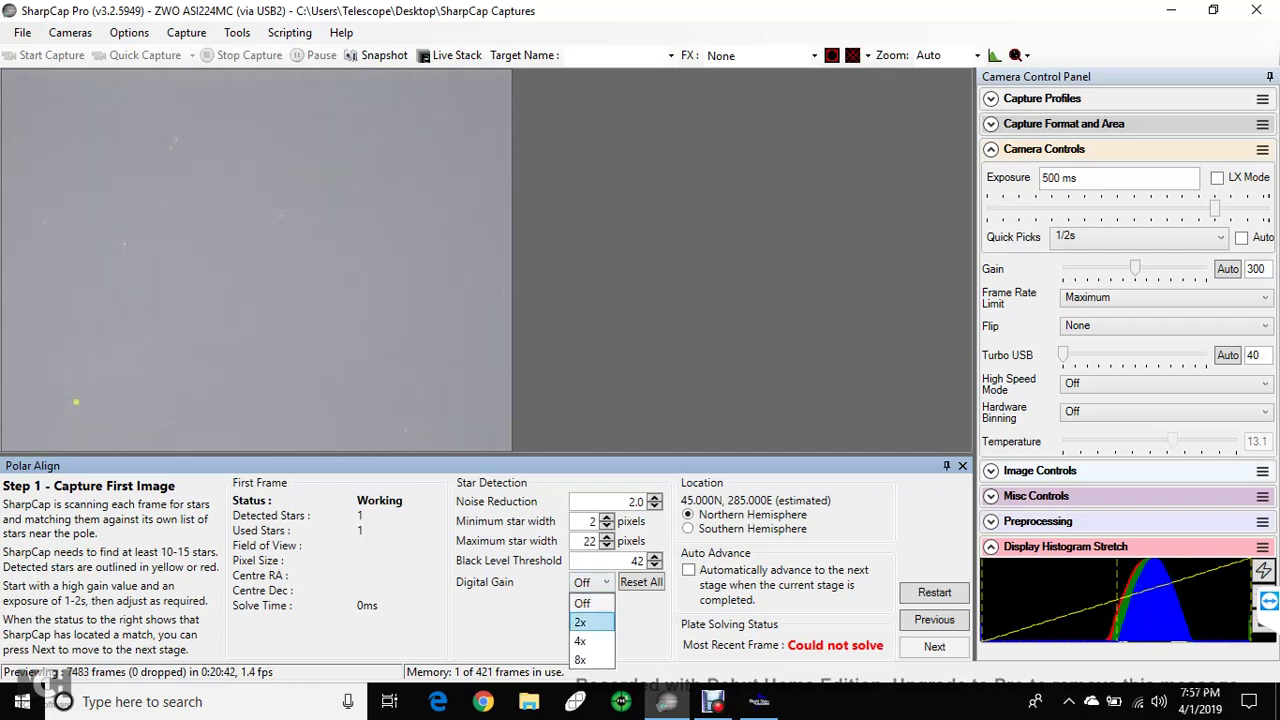
click(582, 620)
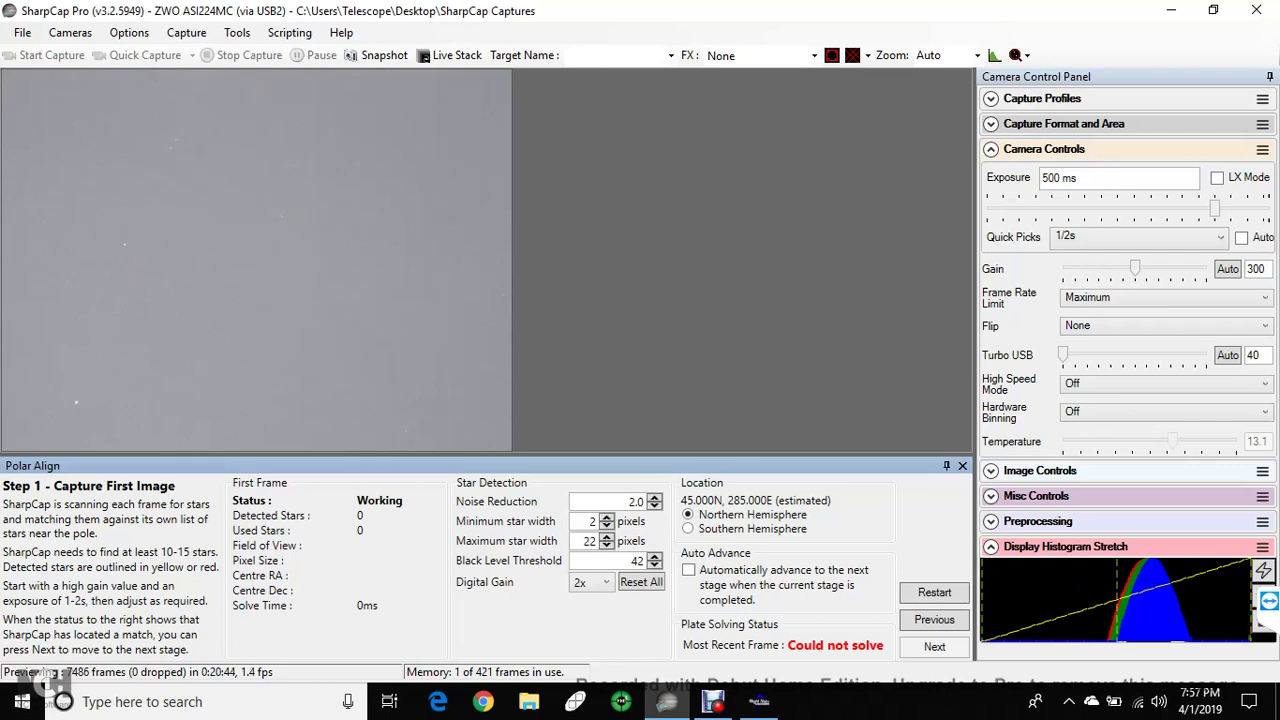
click(591, 582)
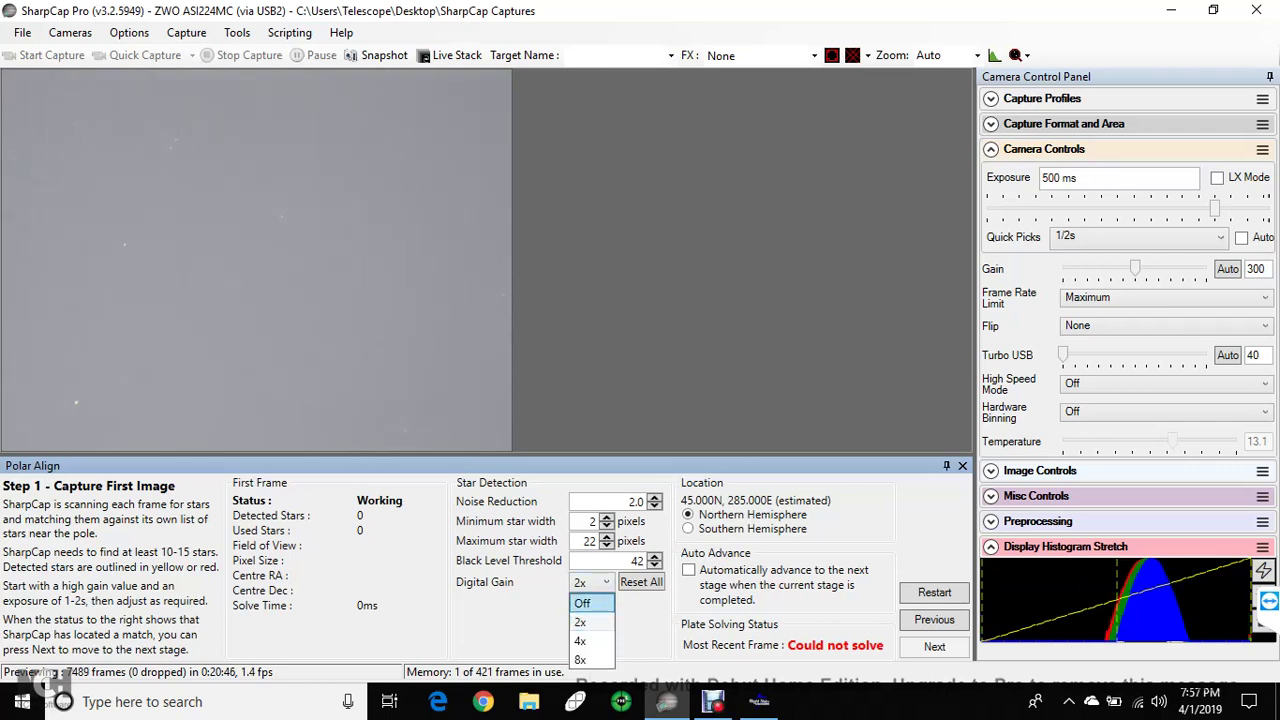
click(582, 603)
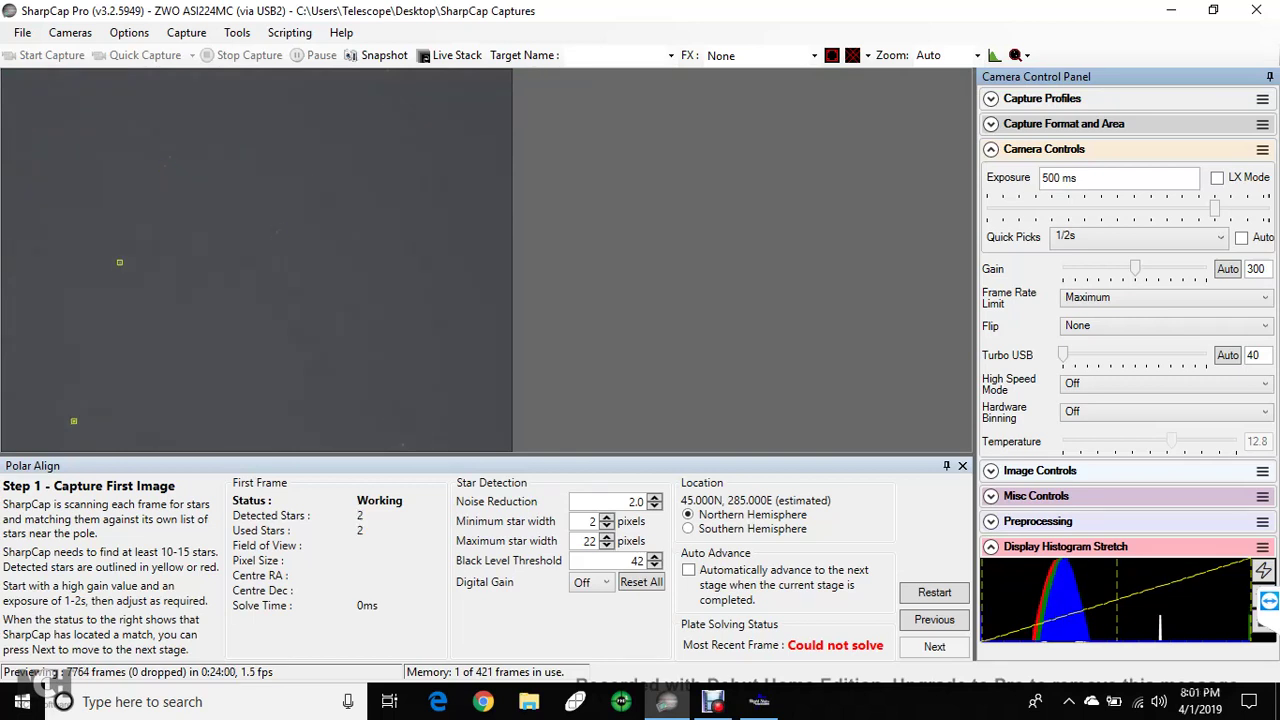
Step: Set the camera exposure to the 1s quick pick for the first polar alignment image
click(1138, 236)
scroll(1130, 350, up, 1)
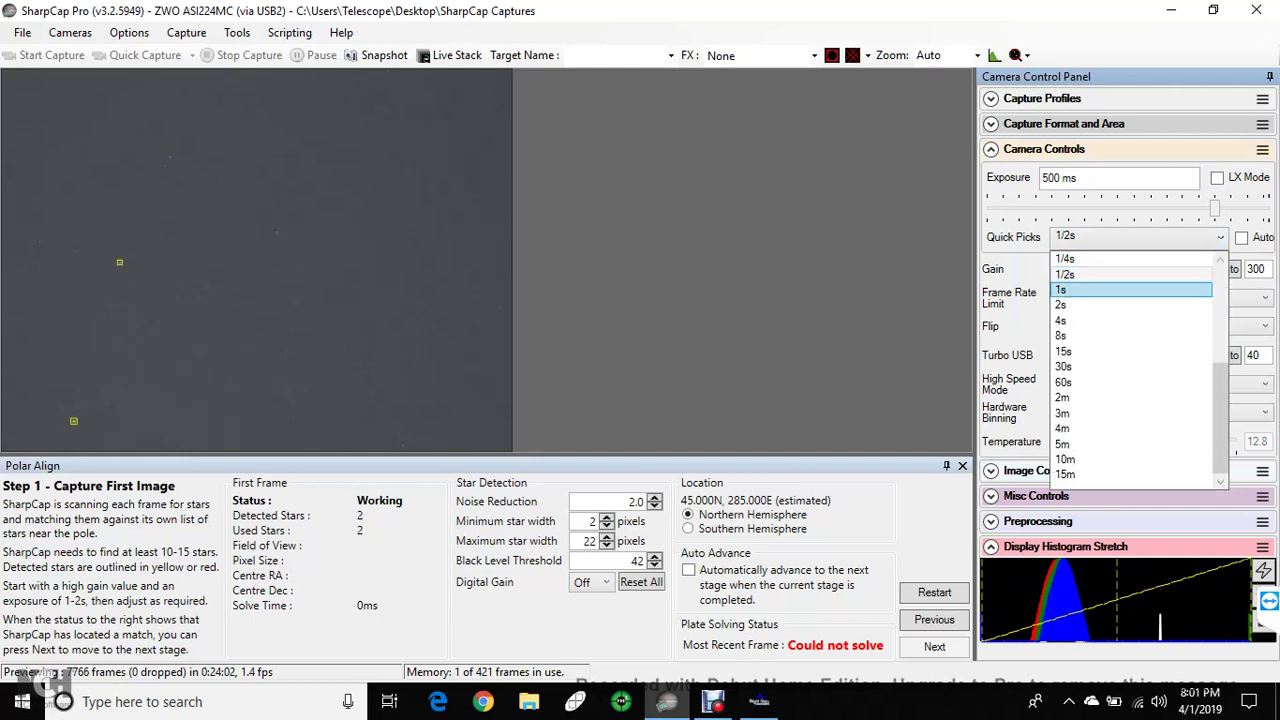
click(1100, 290)
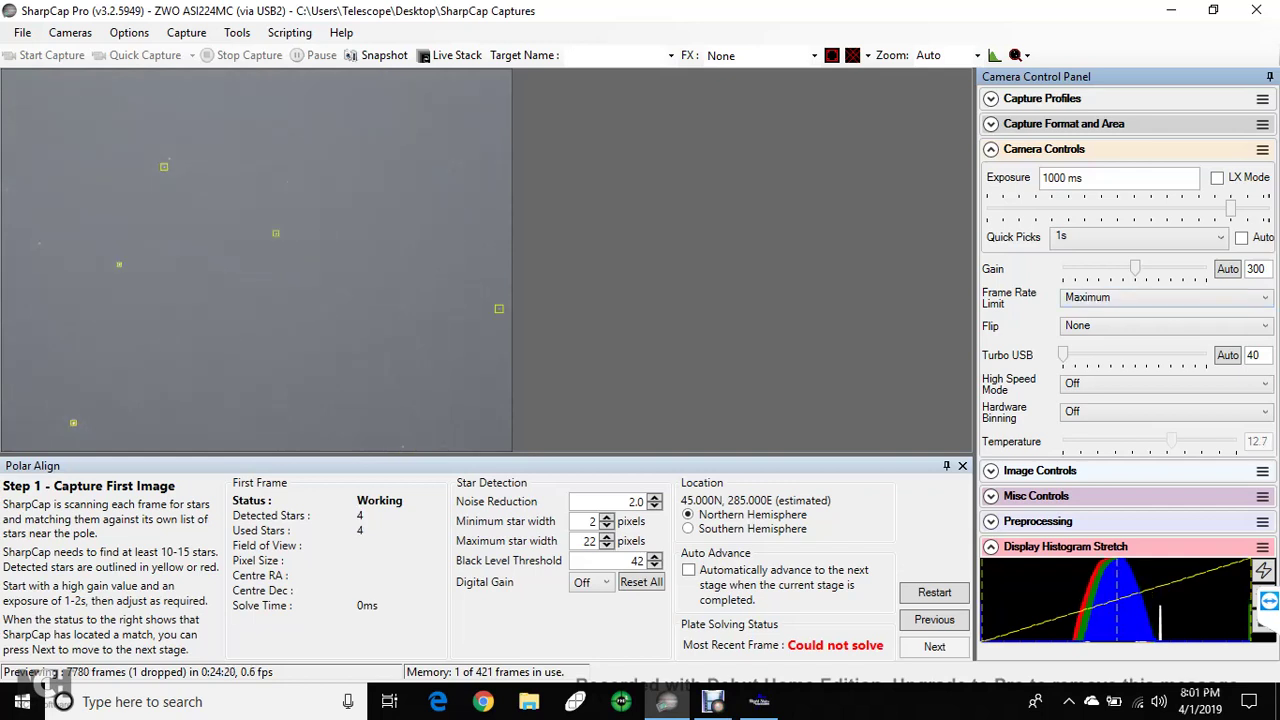
Step: Try a 2s exposure for star detection and return the exposure to 1s
key(alt+Down)
key(Down)
key(Down)
key(Down)
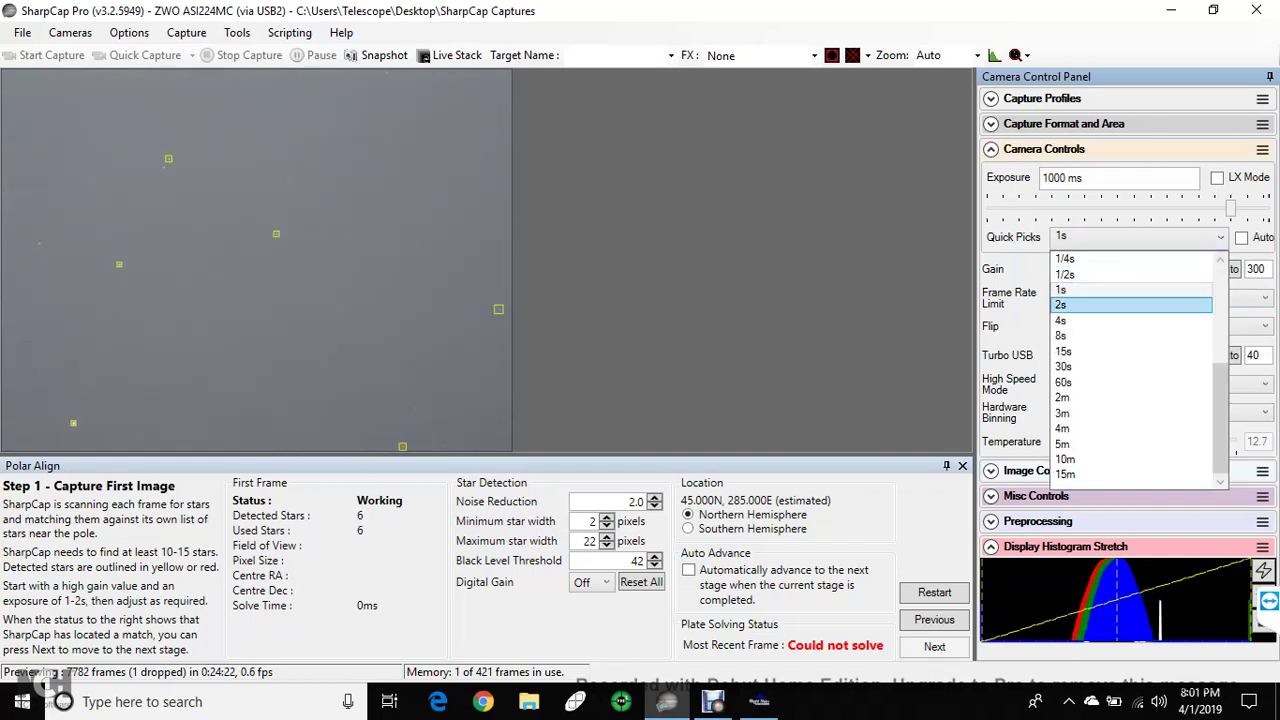
key(Return)
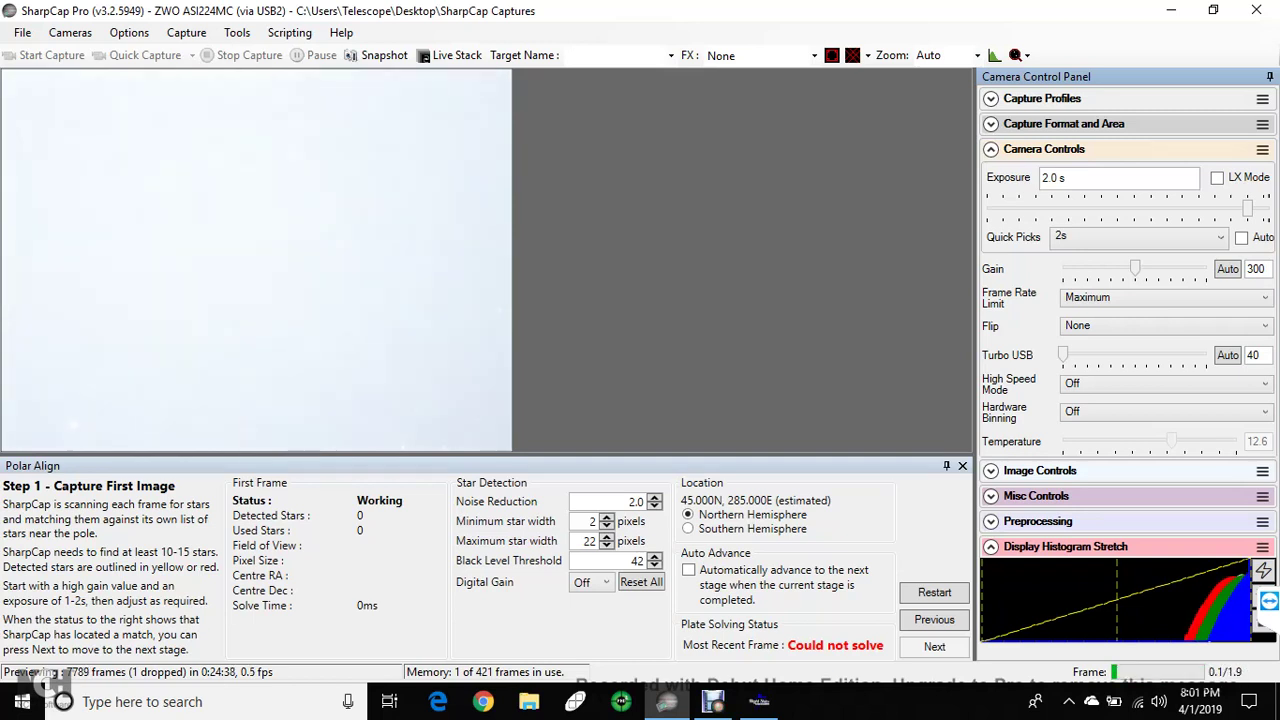
click(1140, 237)
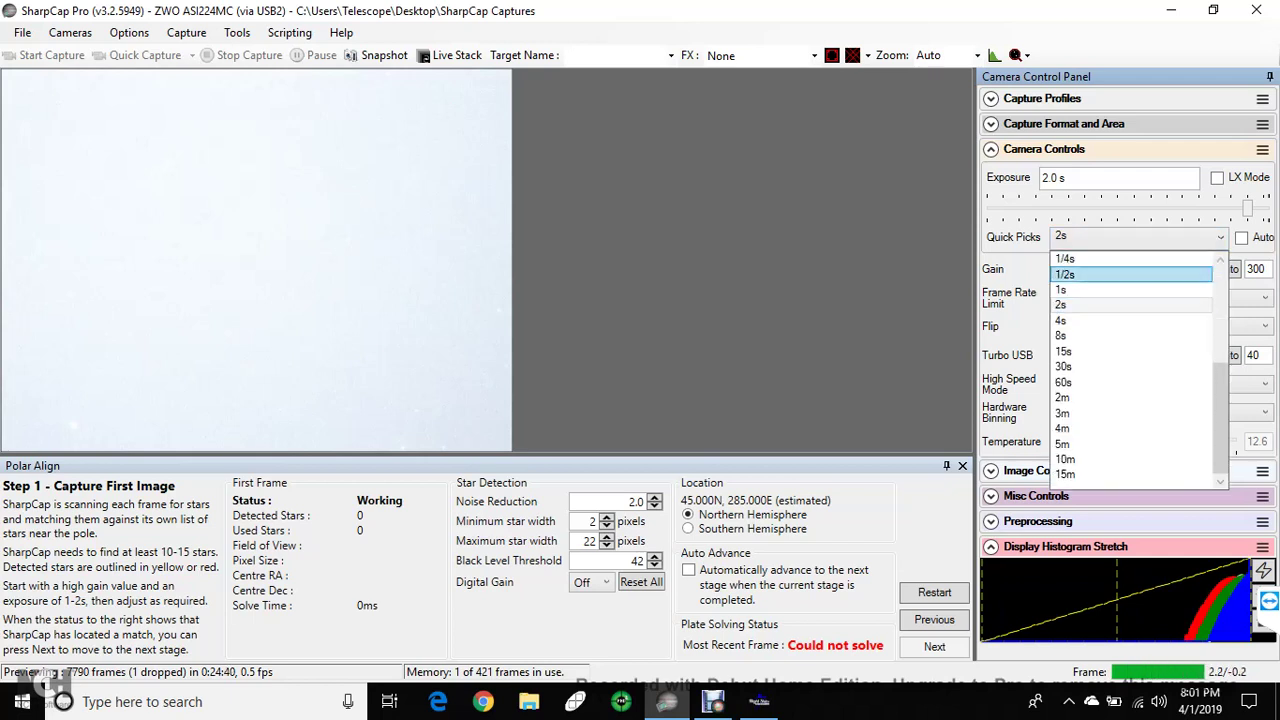
click(1100, 296)
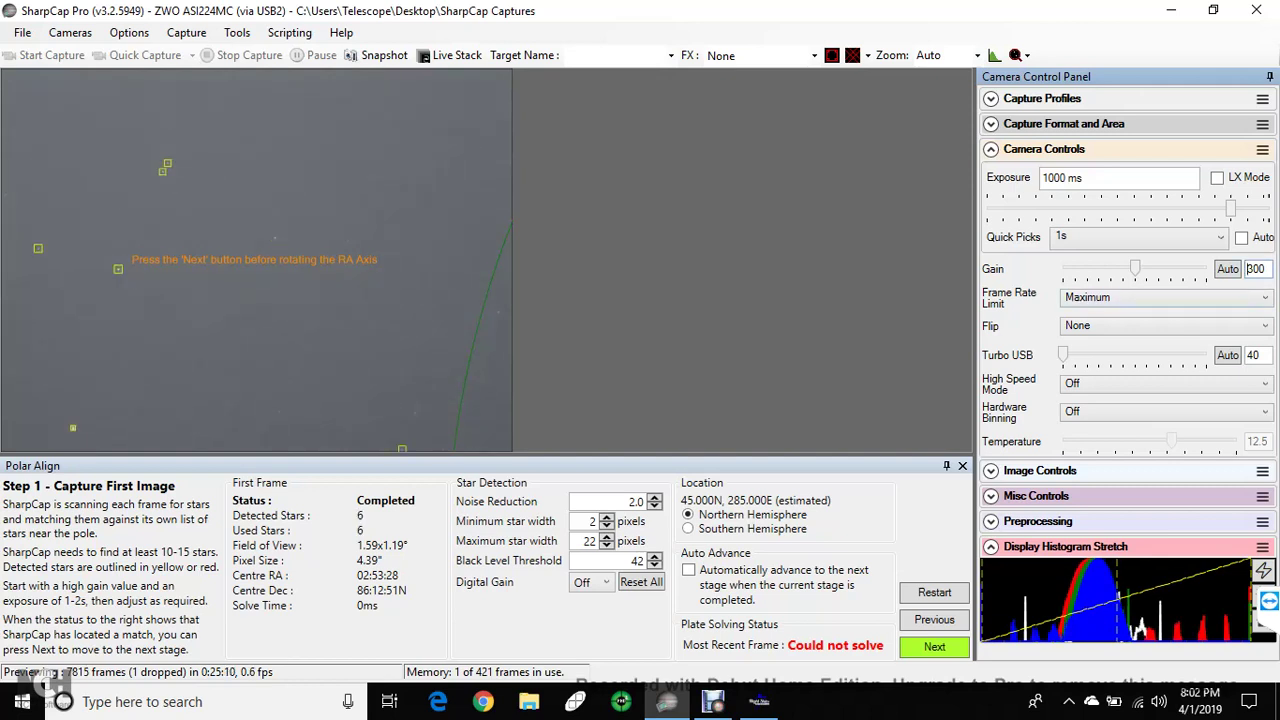
Step: Set the camera gain to 350 for the first polar alignment image
double_click(1249, 268)
text(350)
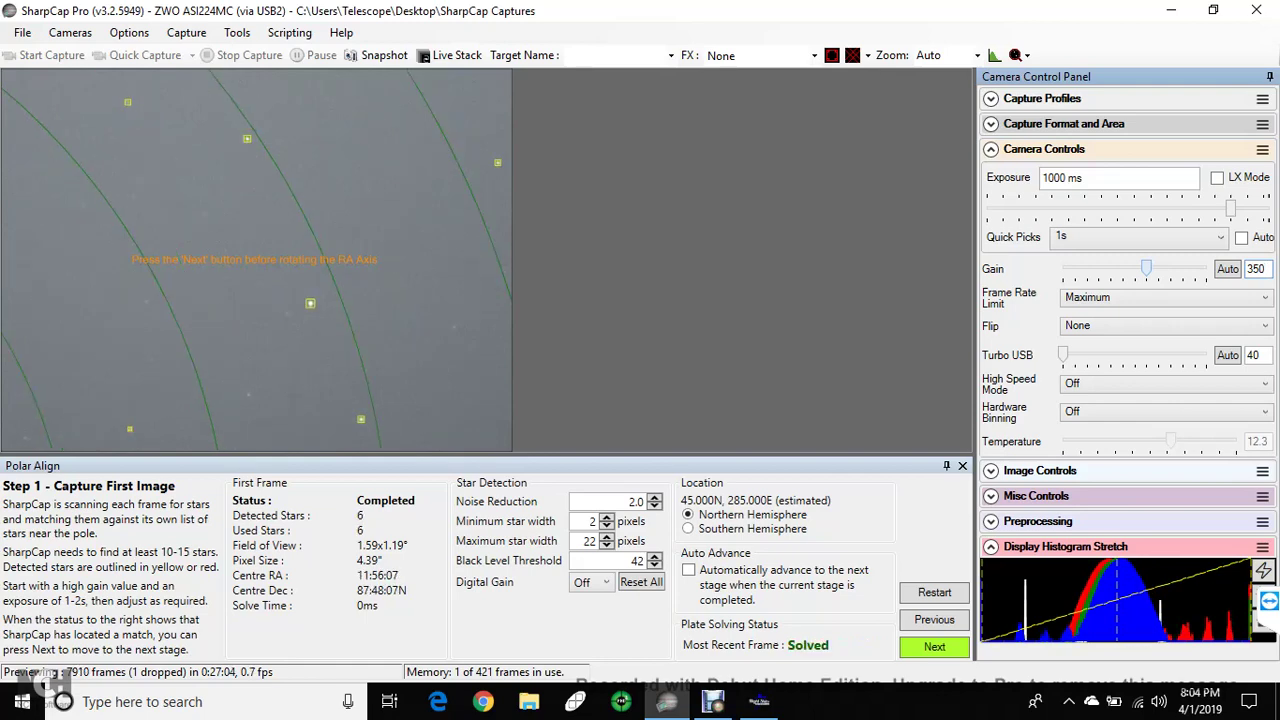
click(1255, 268)
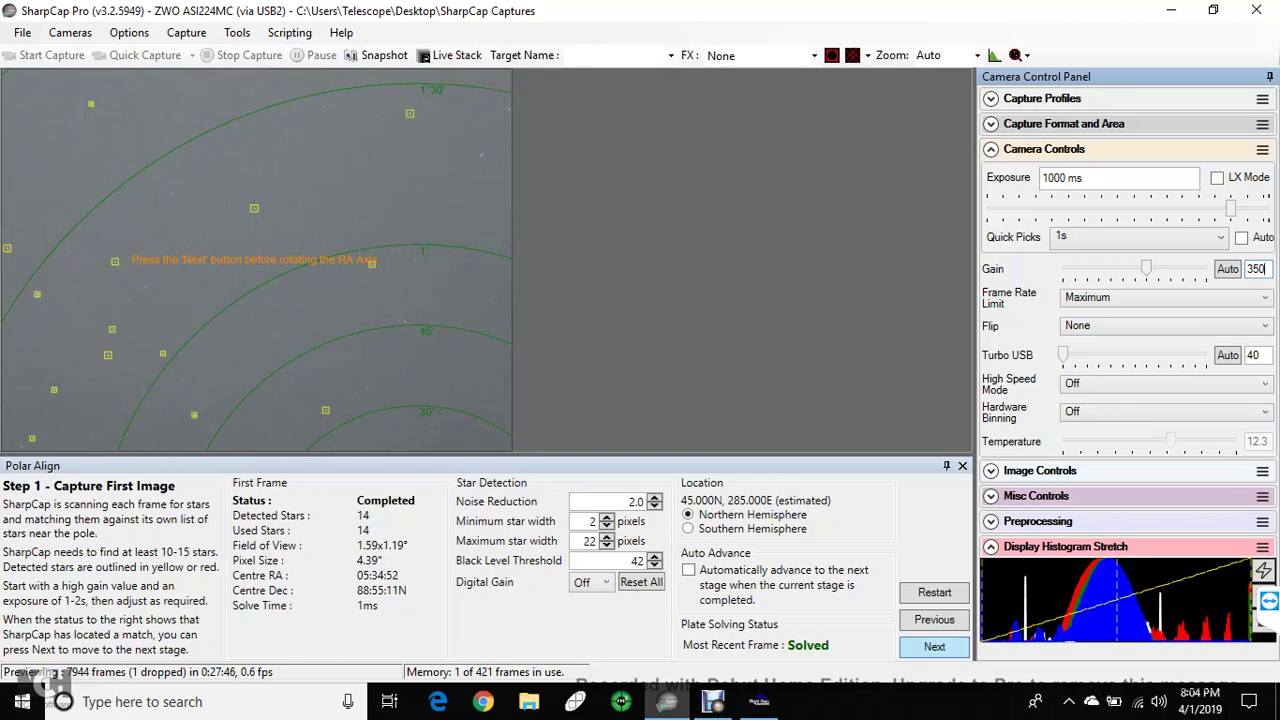
Step: Advance the polar alignment through the second image capture to the final mount adjustment stage
click(934, 647)
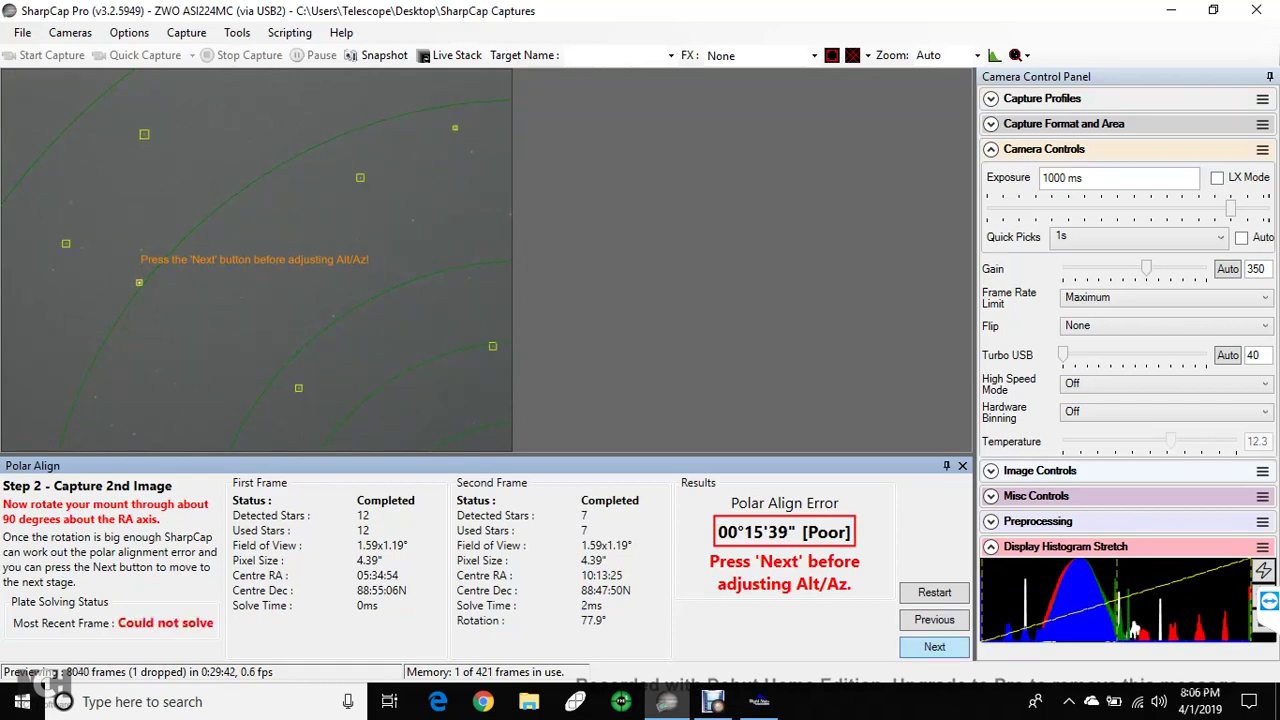
click(934, 647)
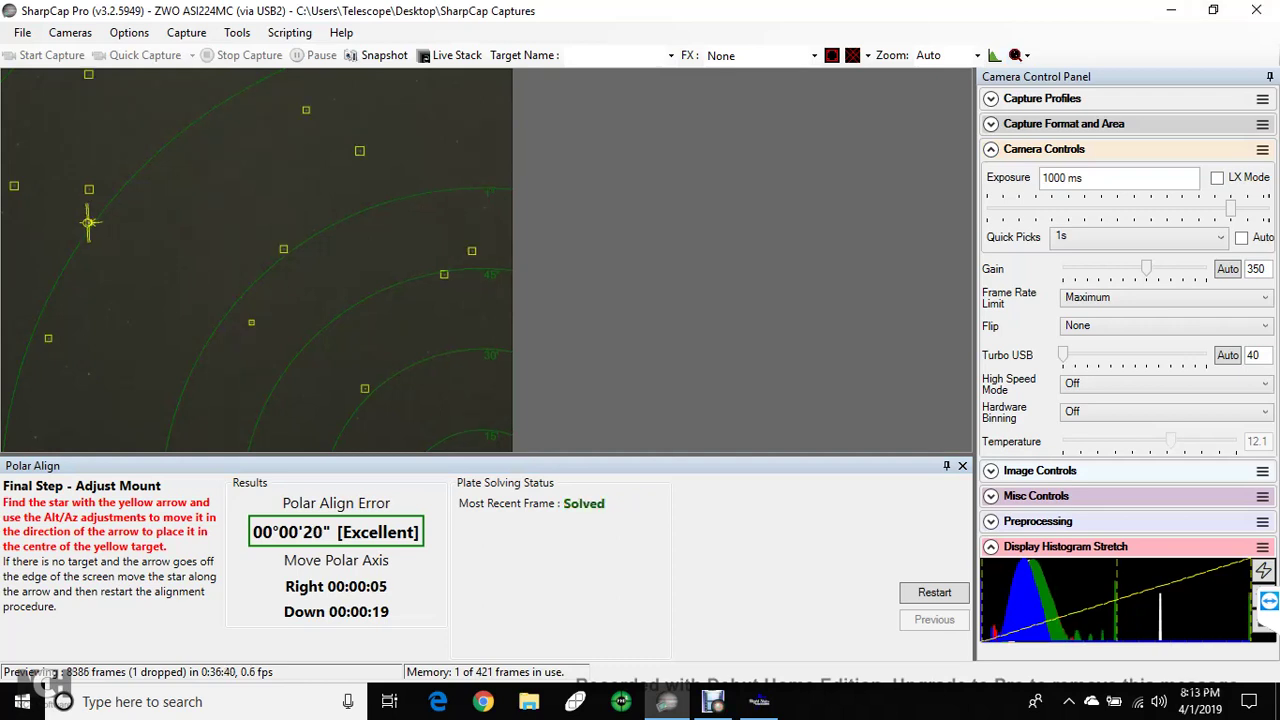
Step: Switch from the ZWO ASI224MC to the ZWO ASI294MC Pro camera and close the Polar Align tool
click(70, 32)
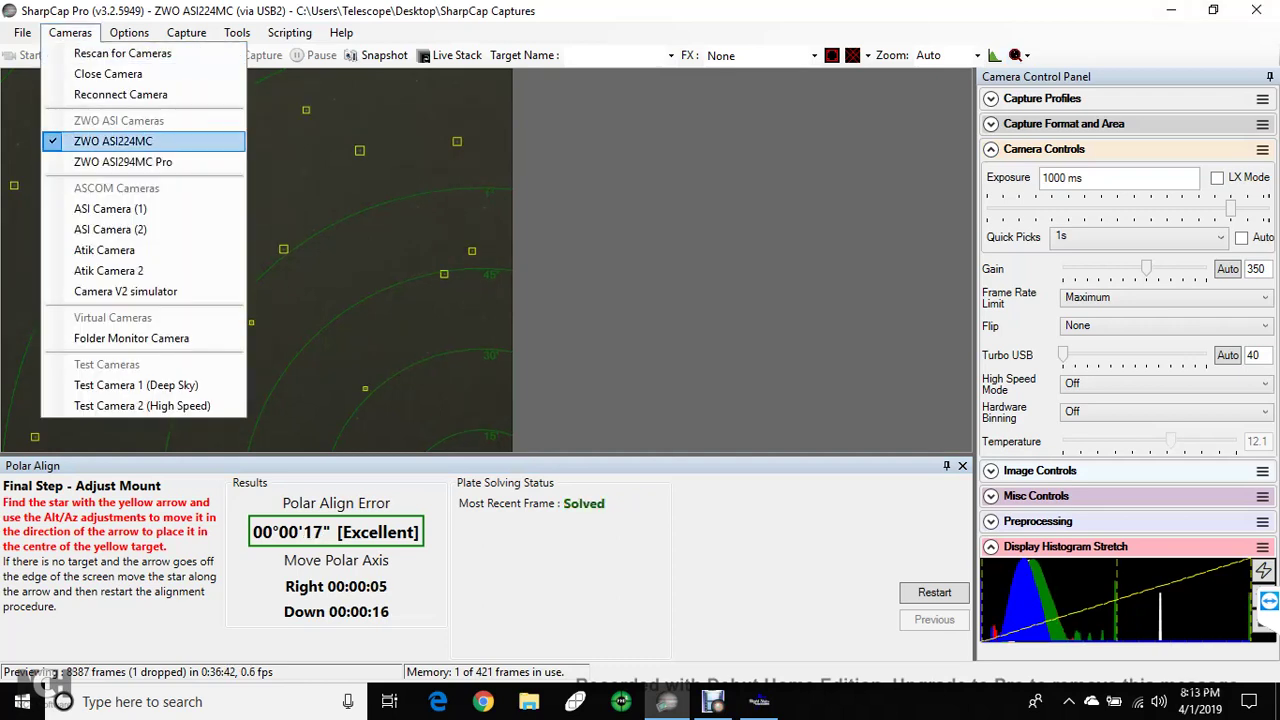
click(113, 141)
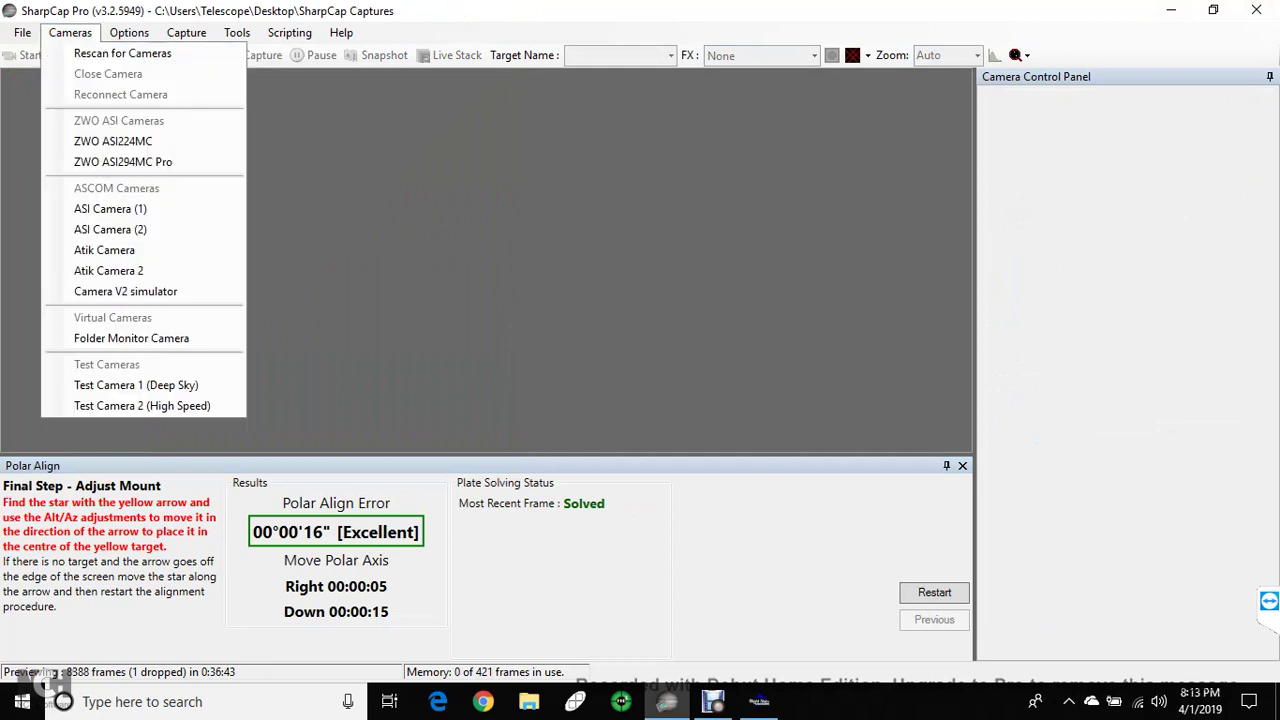
click(70, 32)
click(123, 161)
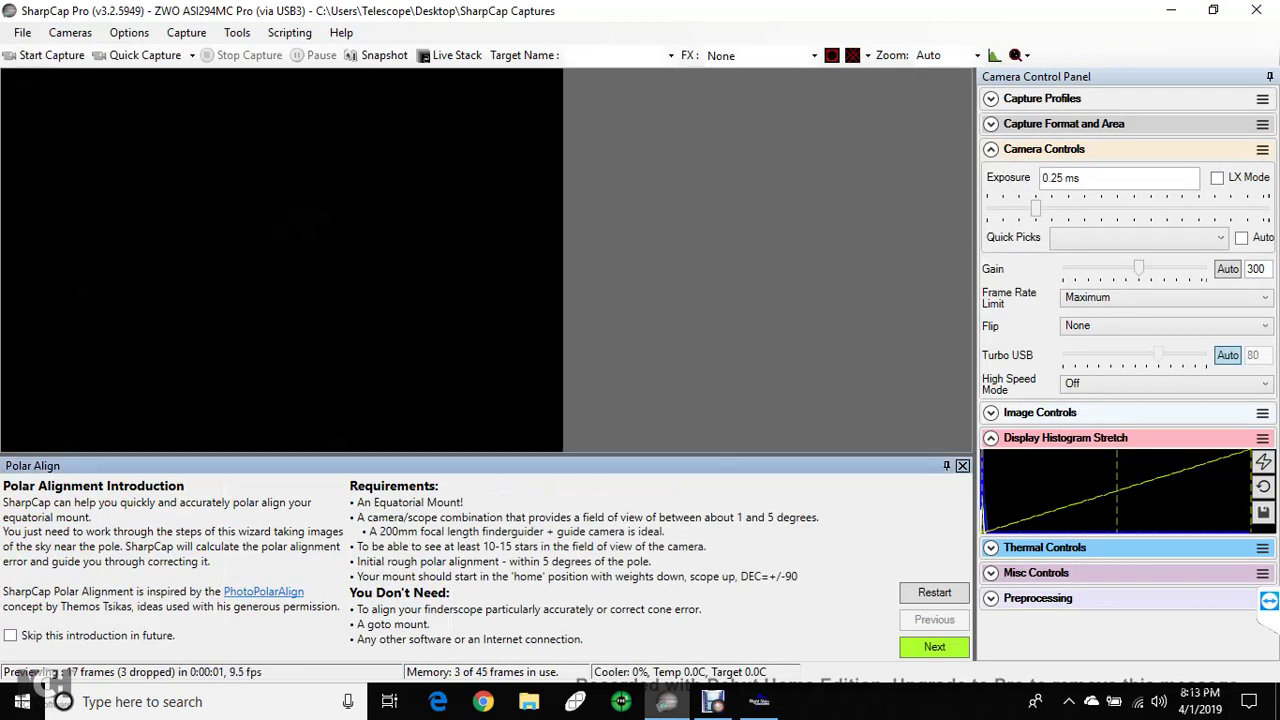
click(962, 465)
Step: Auto-stretch the ASI294MC Pro's display histogram and set its exposure to the 1s quick pick
click(1263, 461)
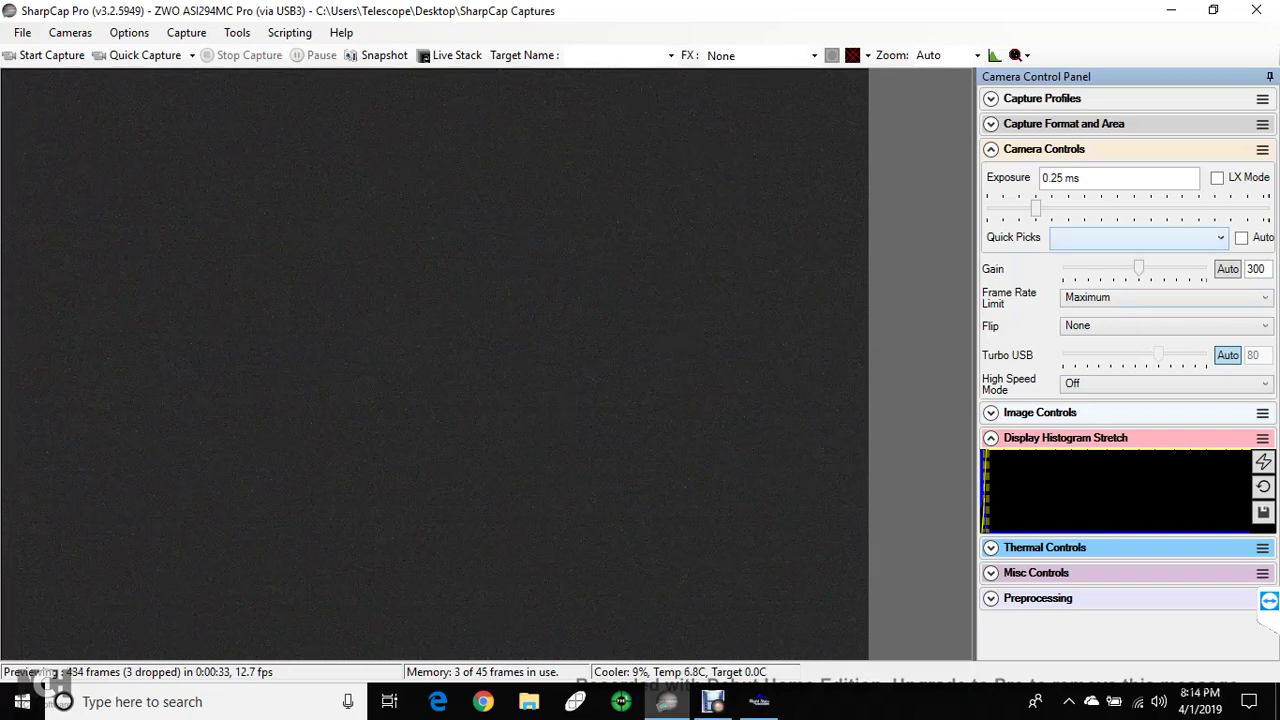
click(1138, 237)
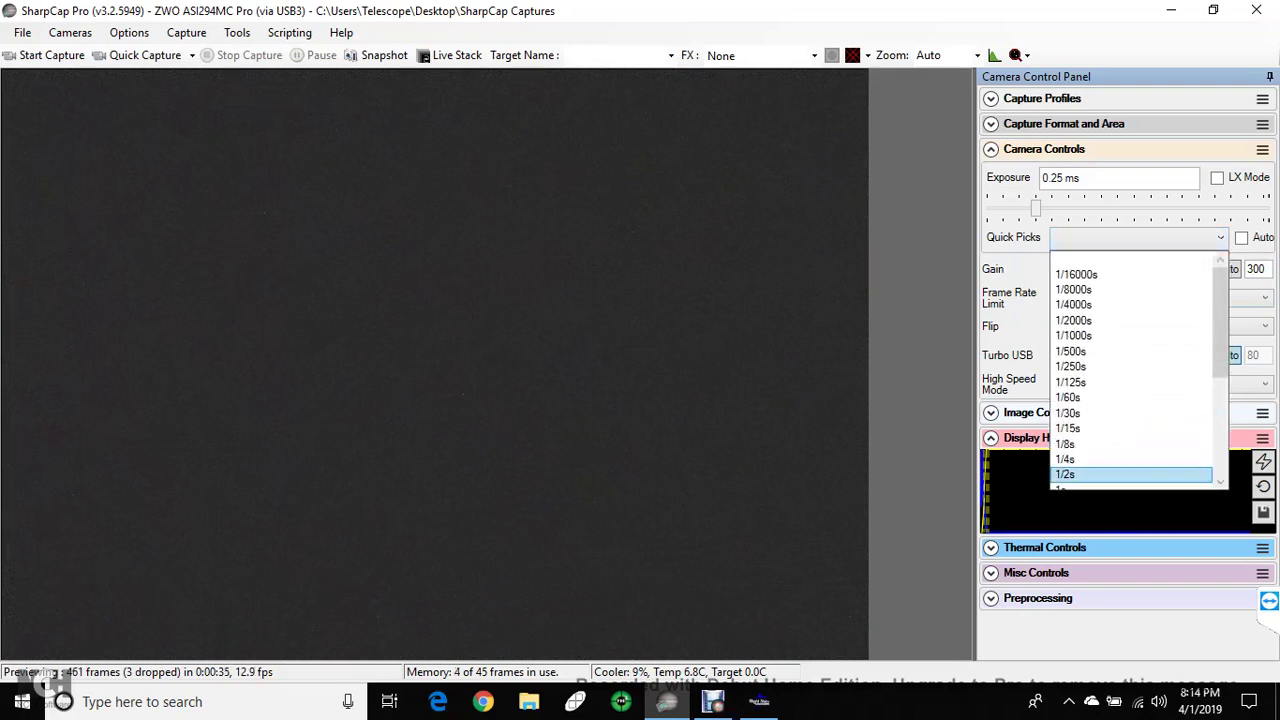
key(Down)
key(Down)
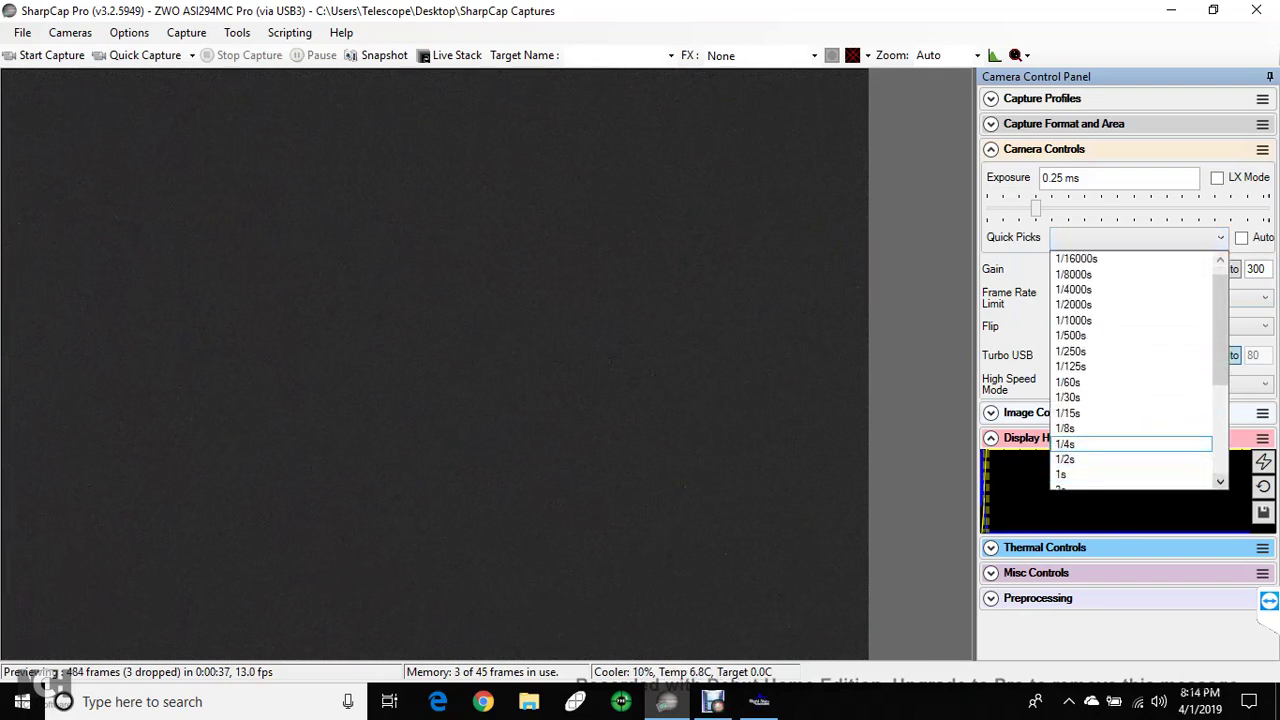
key(Return)
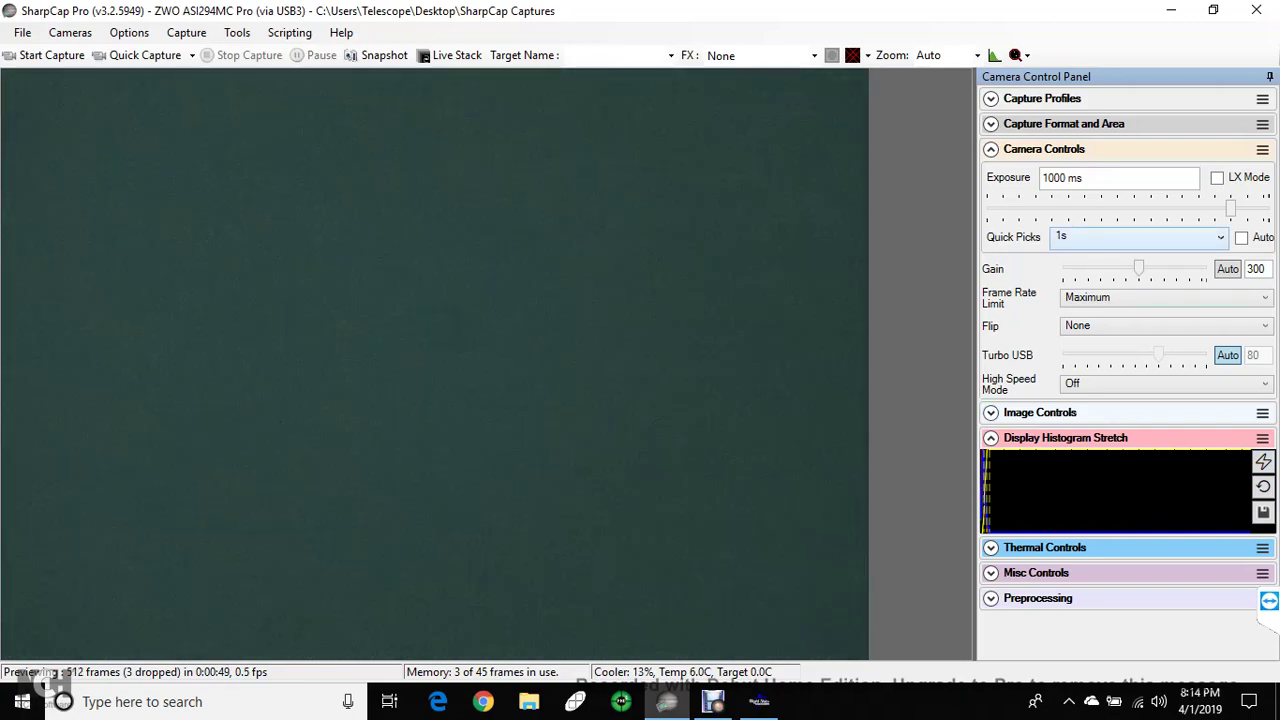
Step: Increase the ASI294MC Pro's exposure to 2s and auto-stretch the display histogram again
click(1135, 237)
key(Return)
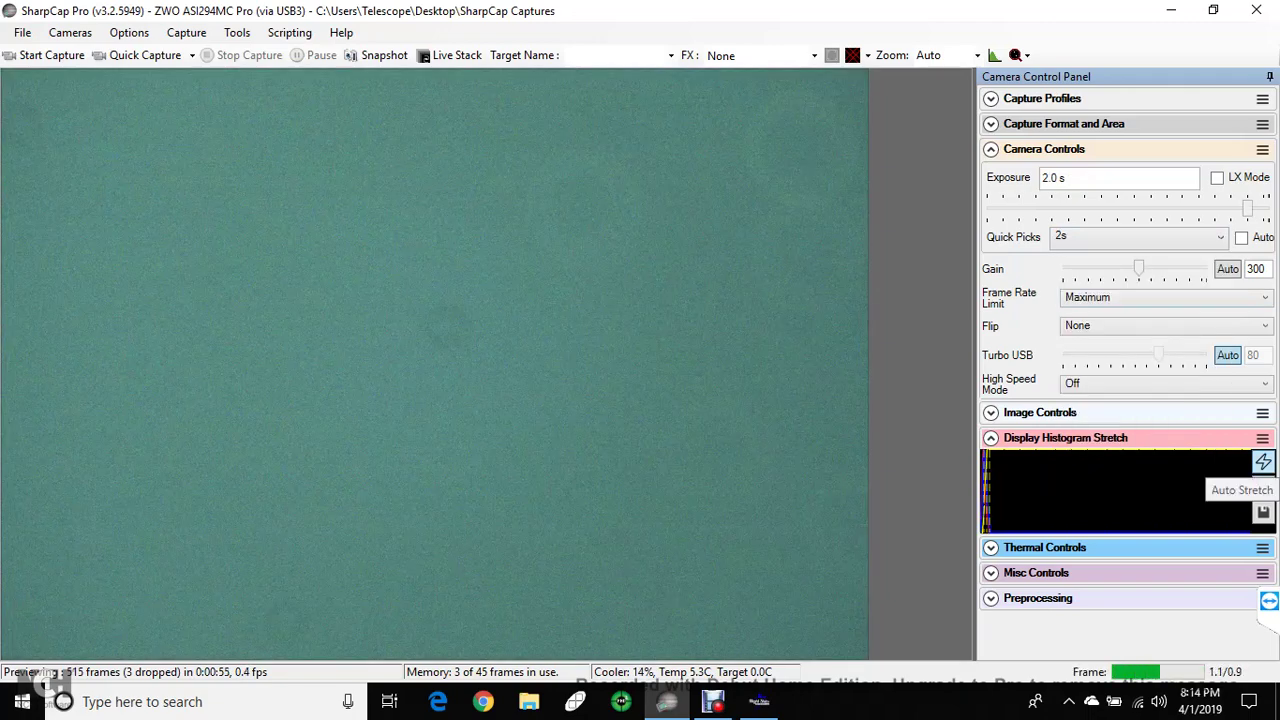
click(1263, 462)
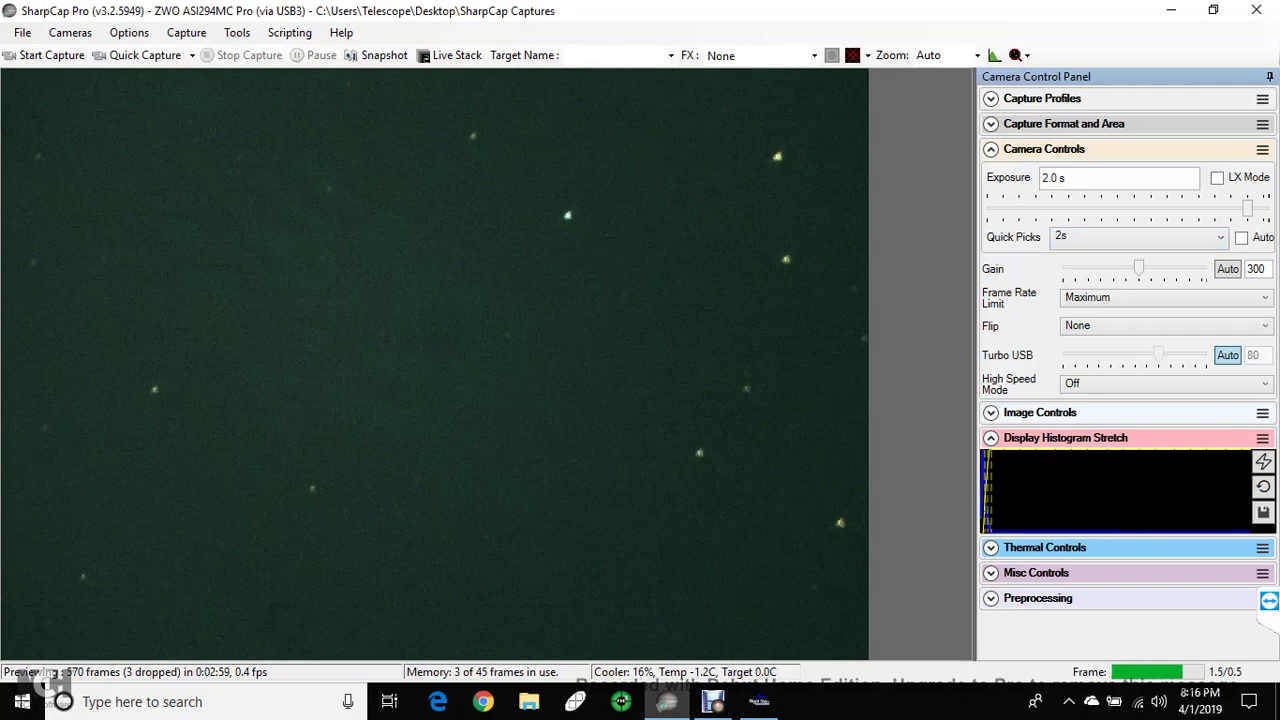
Step: Examine the stars in the preview at 75% zoom and return the zoom to Auto
click(945, 55)
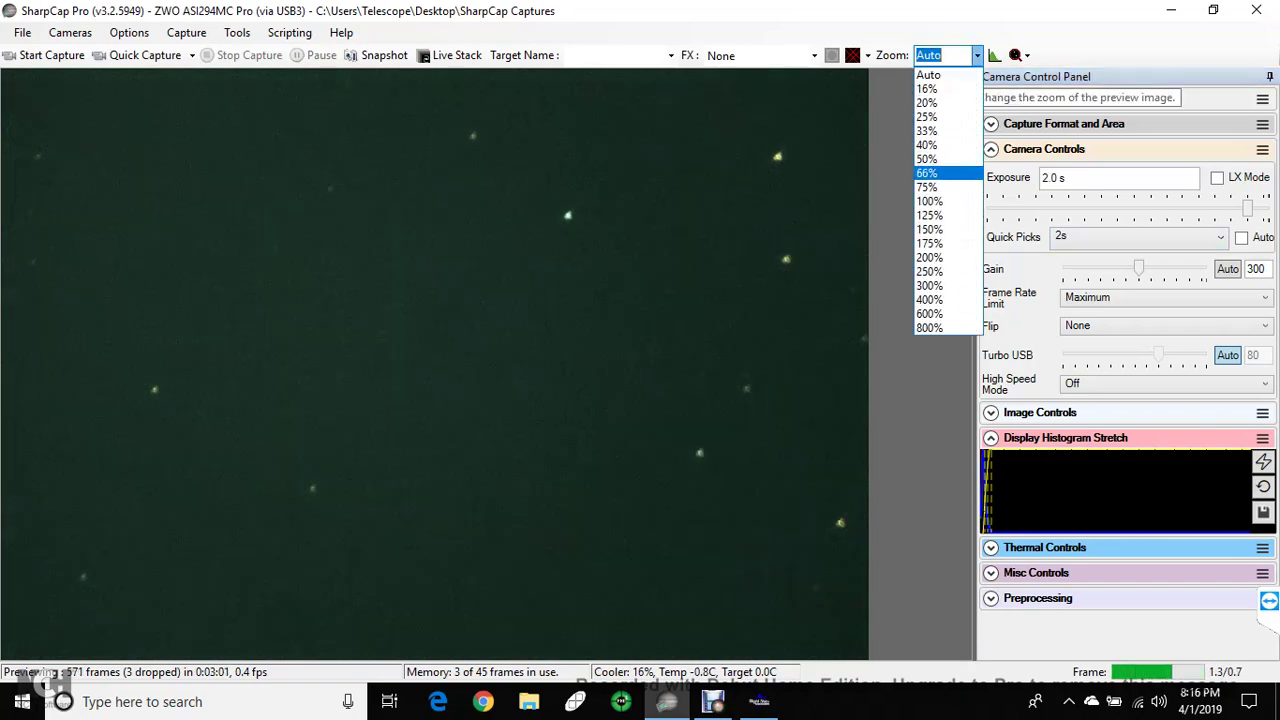
click(928, 187)
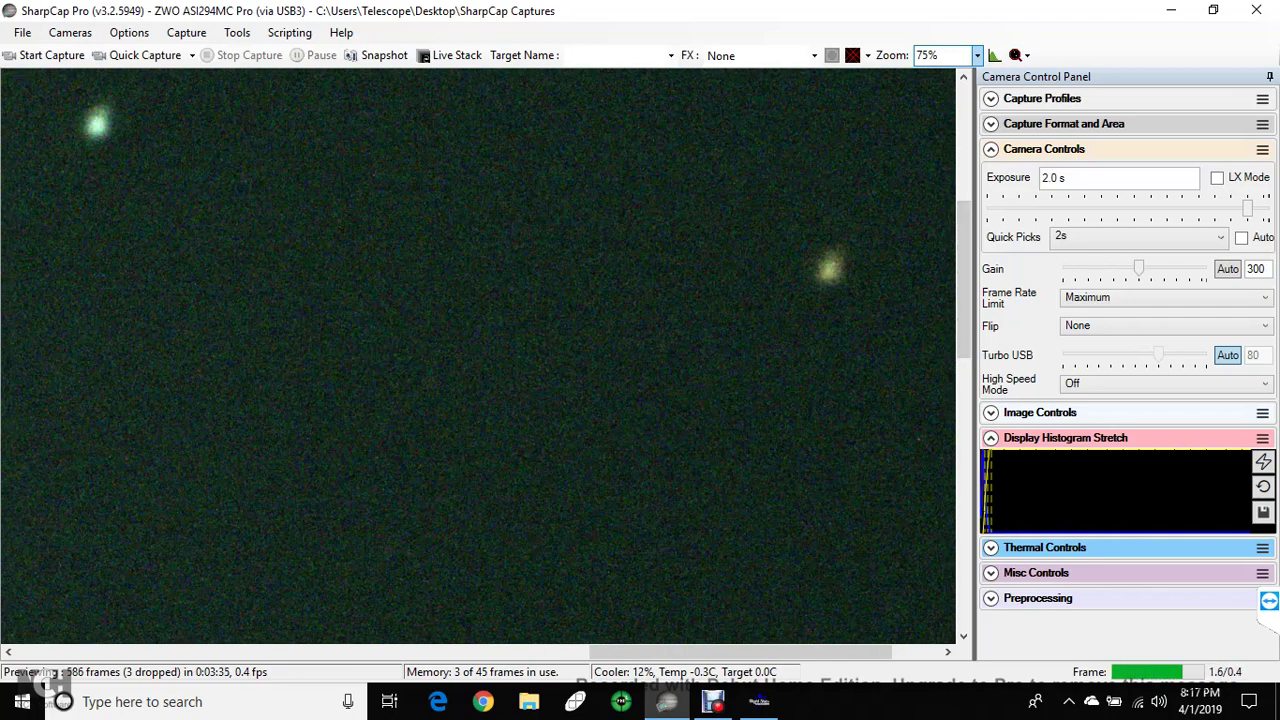
click(977, 55)
click(977, 55)
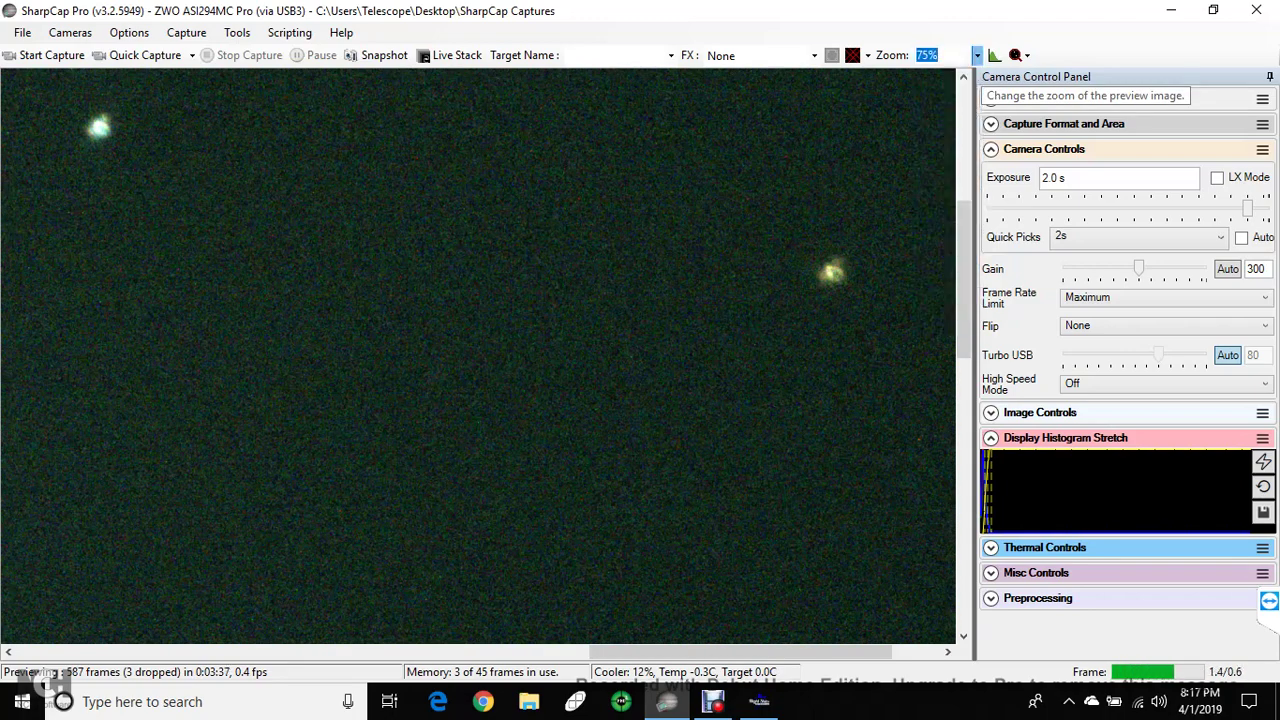
scroll(930, 55, up, 3)
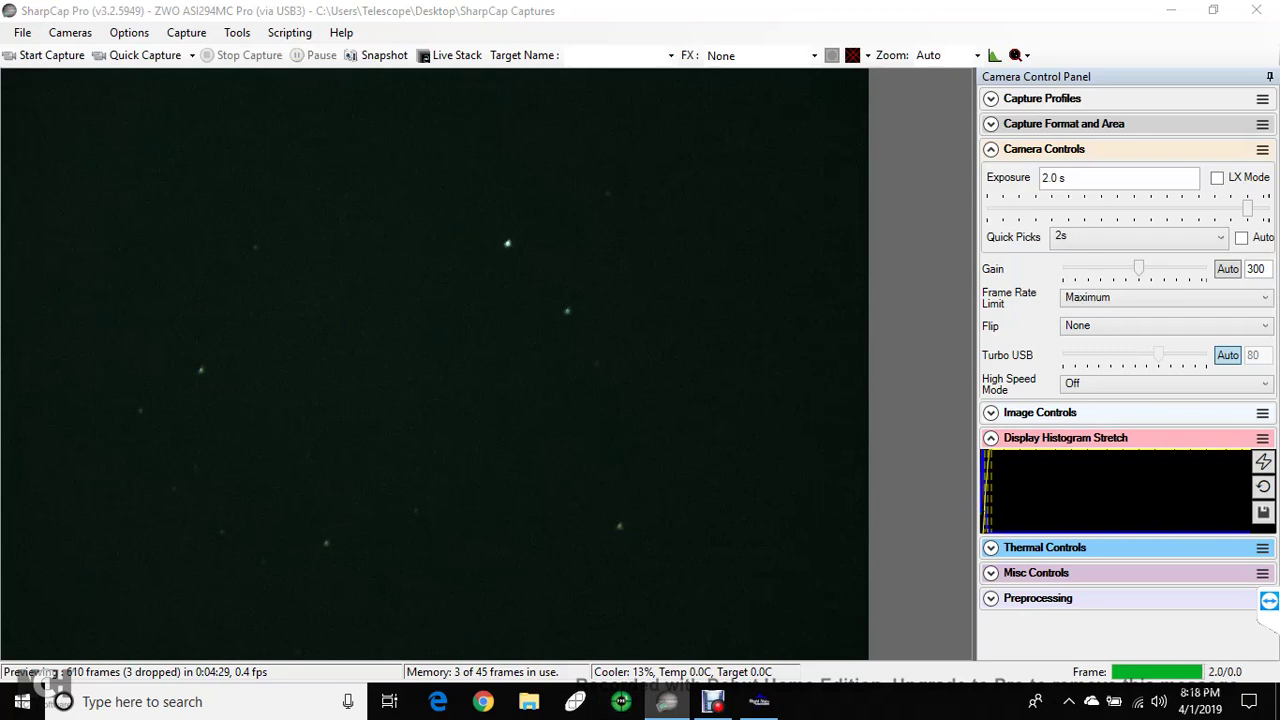
Step: Switch to PHD2 Guiding, connect all equipment of the CGEM profile, and start looping guide camera exposures
key(alt+Tab)
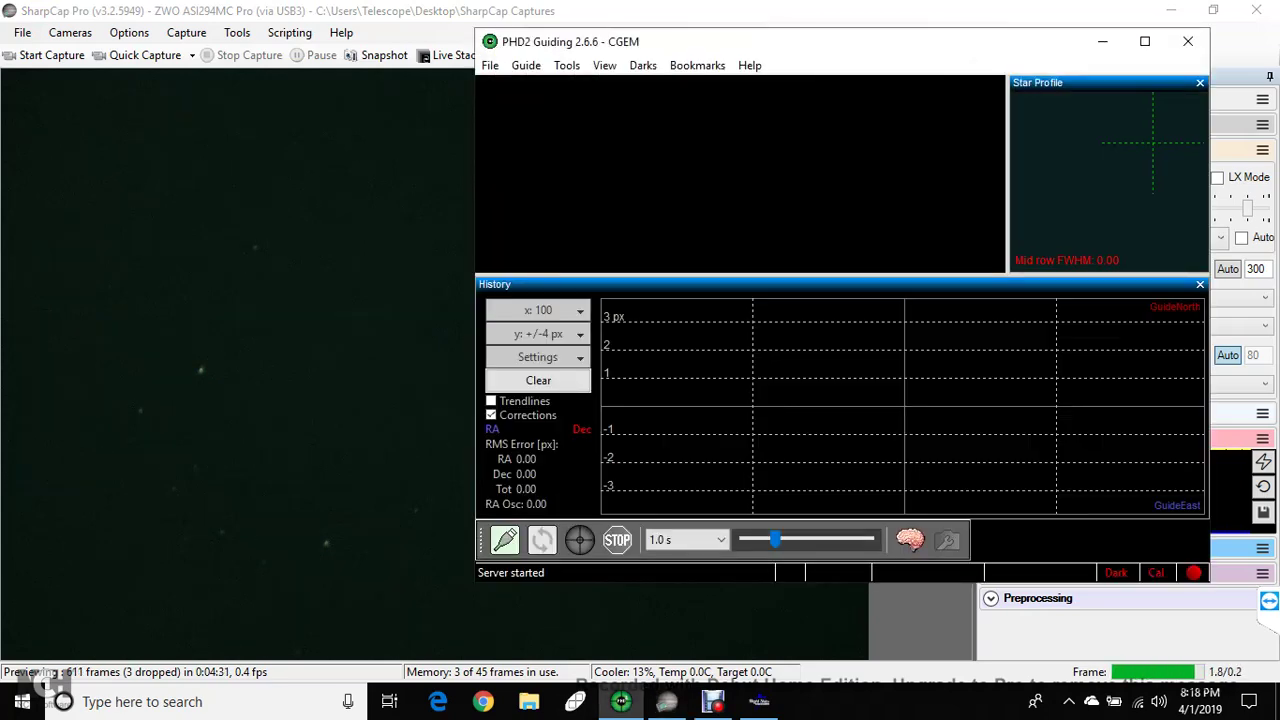
click(505, 540)
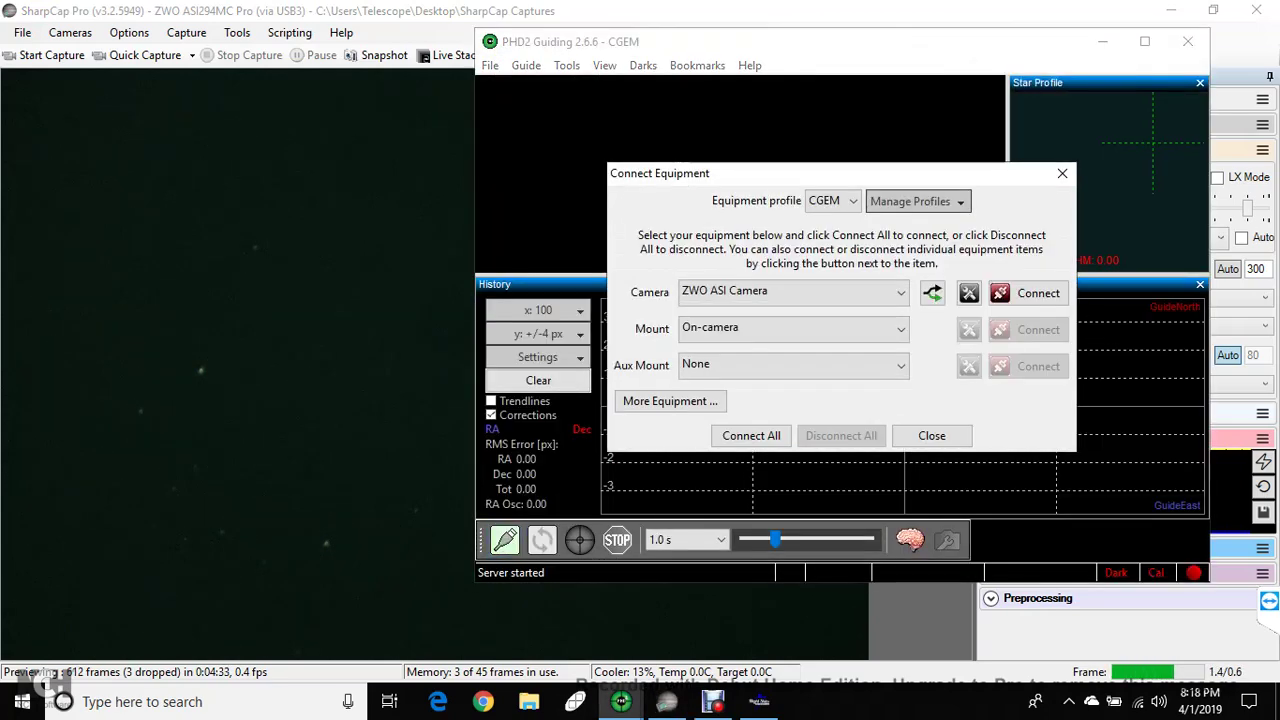
click(751, 436)
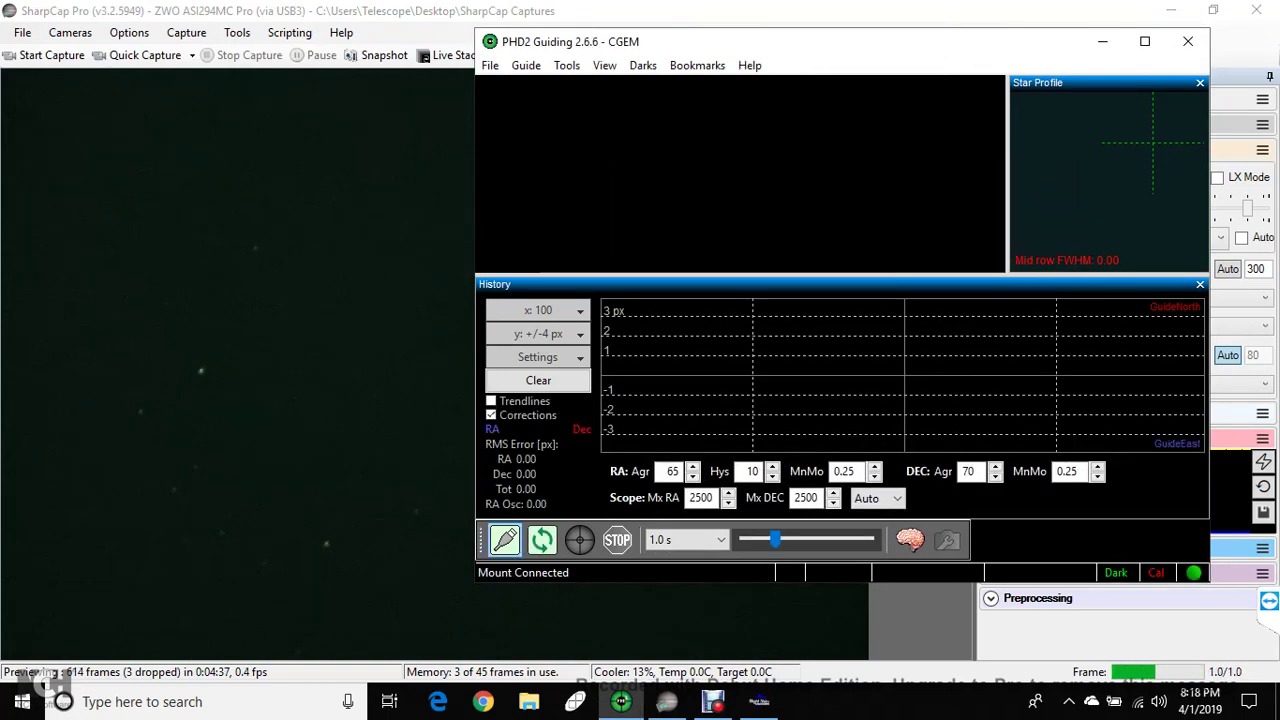
click(542, 540)
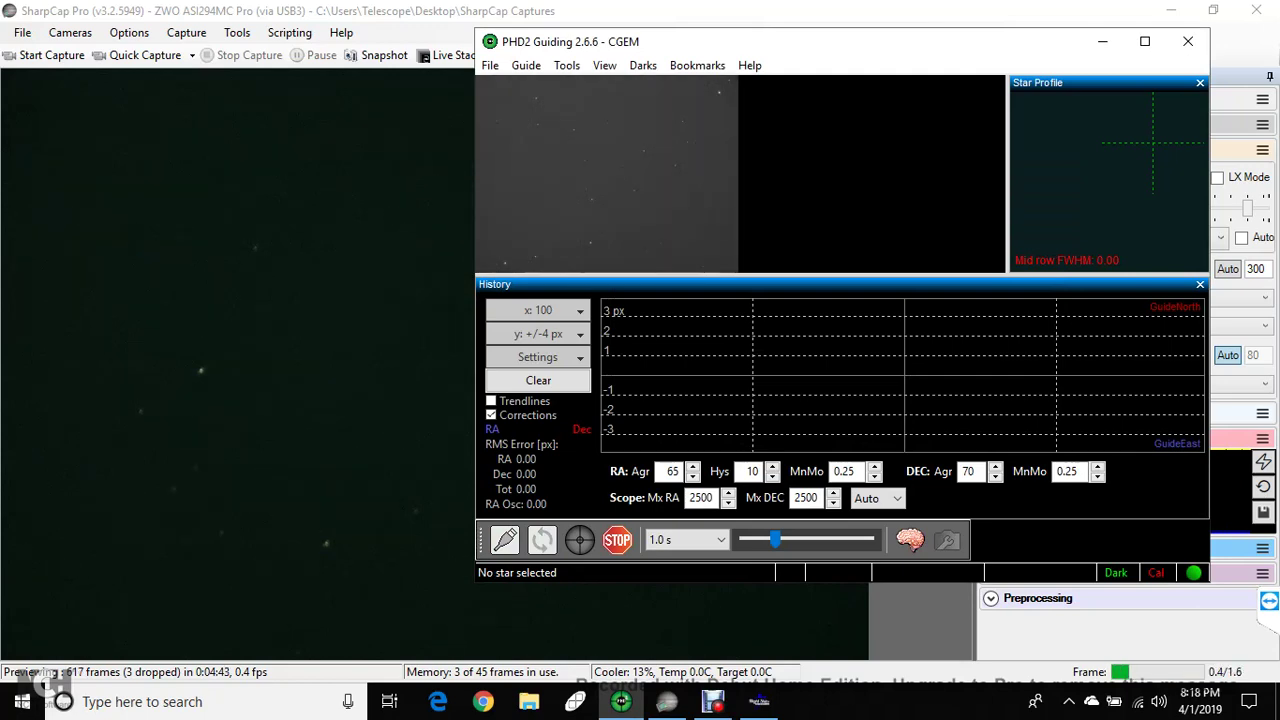
Step: Compare the star field in SharpCap and PHD2, and overlay the Crosshairs reticule on the SharpCap preview
click(667, 701)
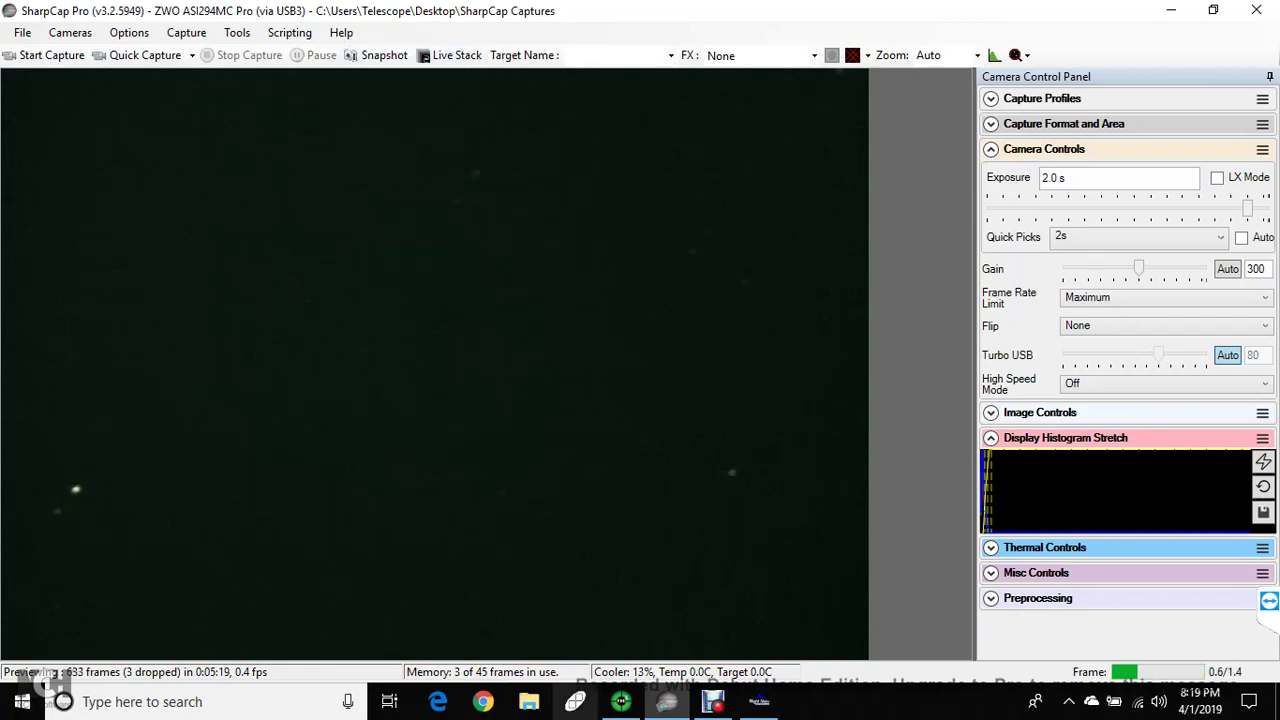
click(620, 701)
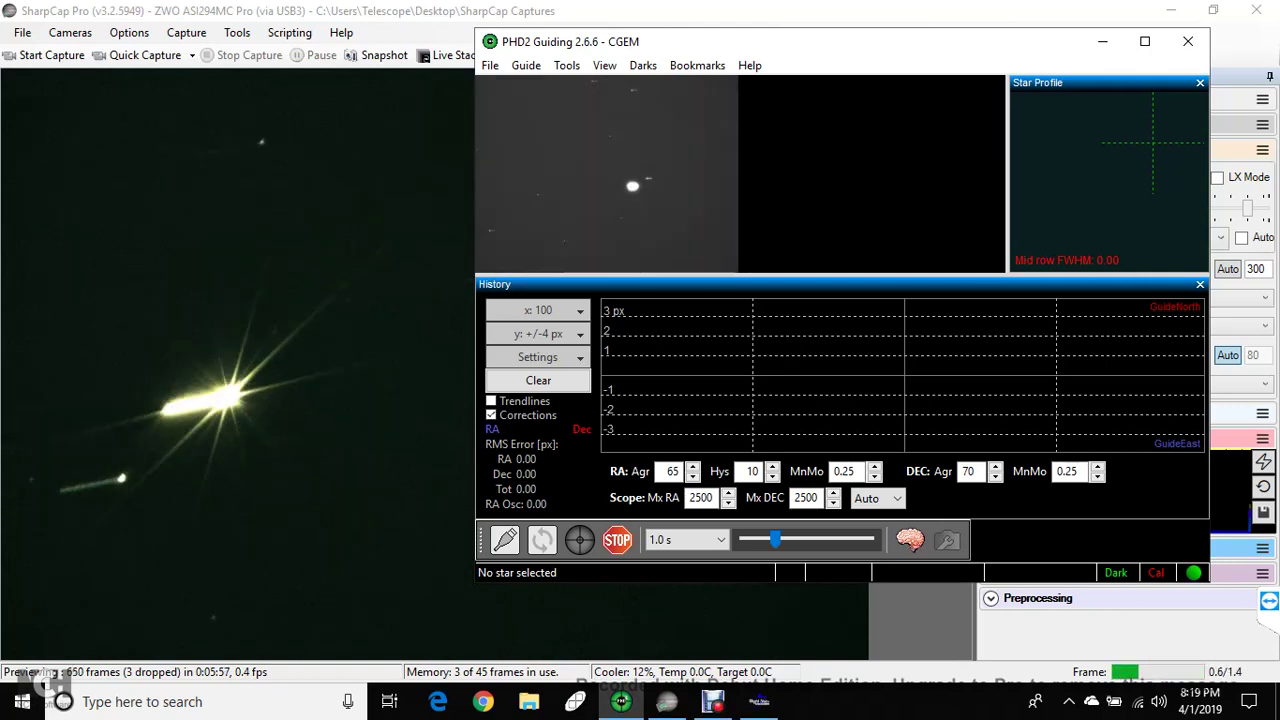
key(alt+Tab)
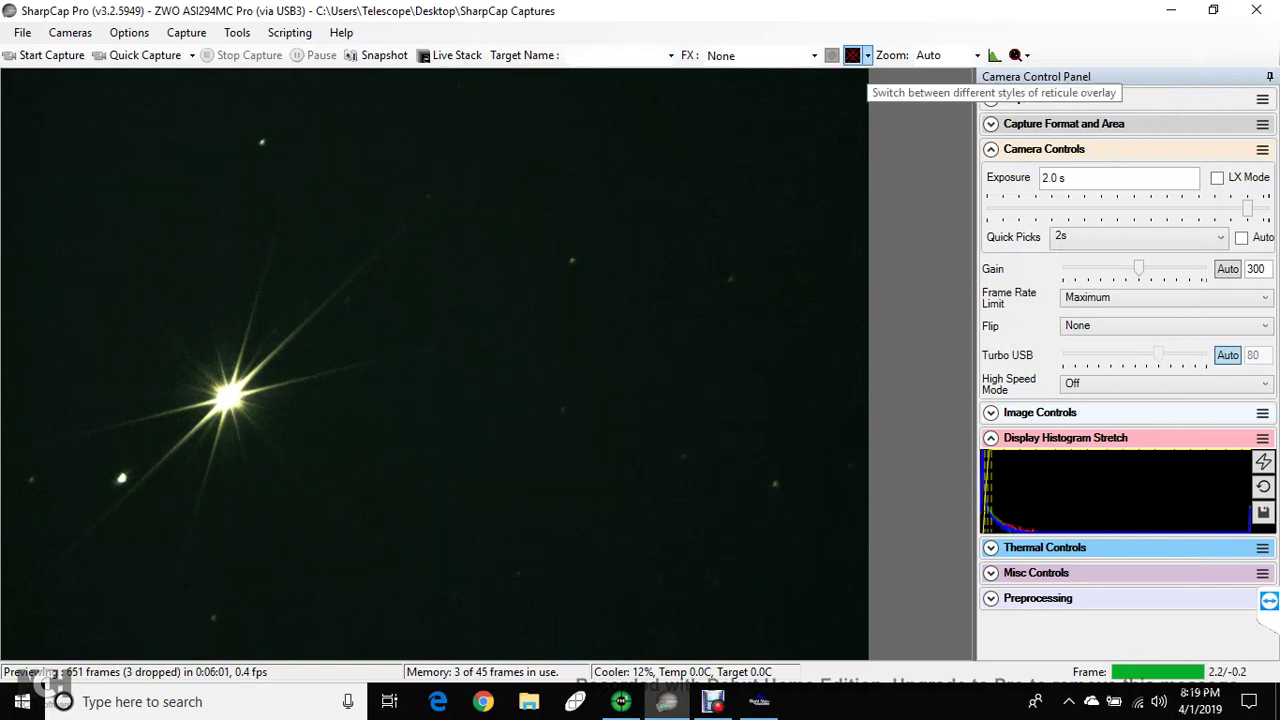
click(867, 55)
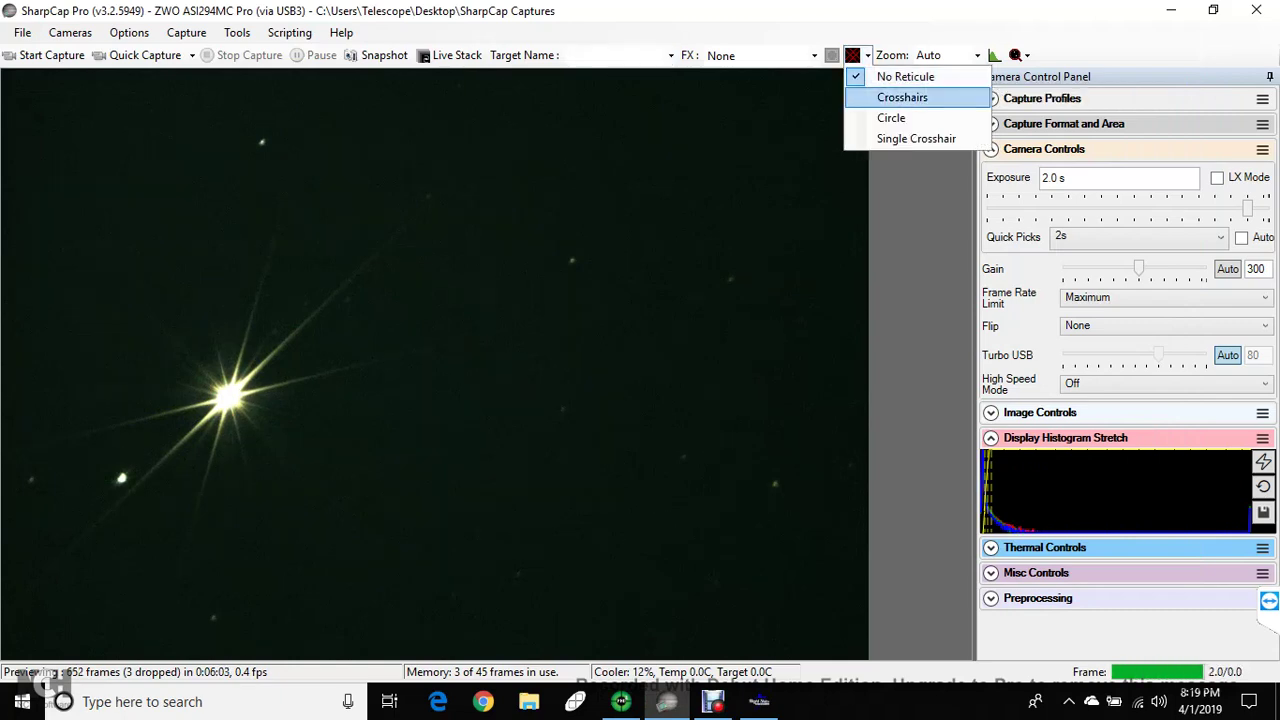
click(902, 97)
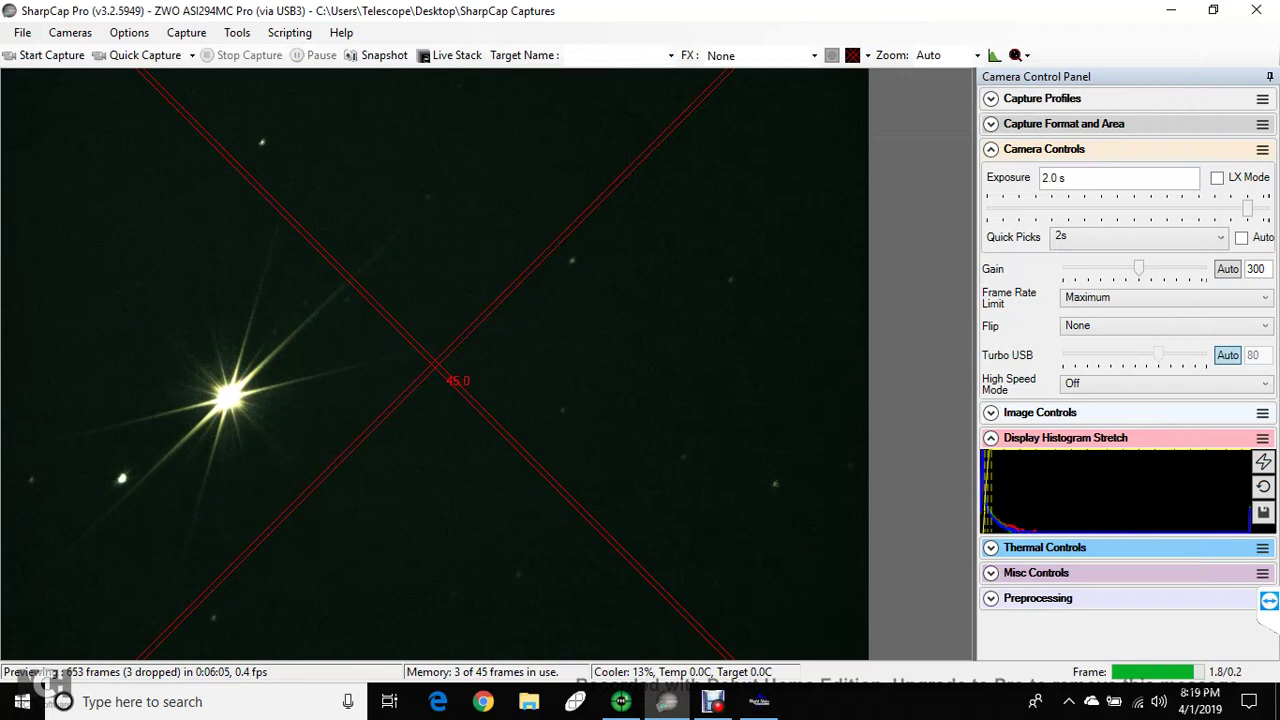
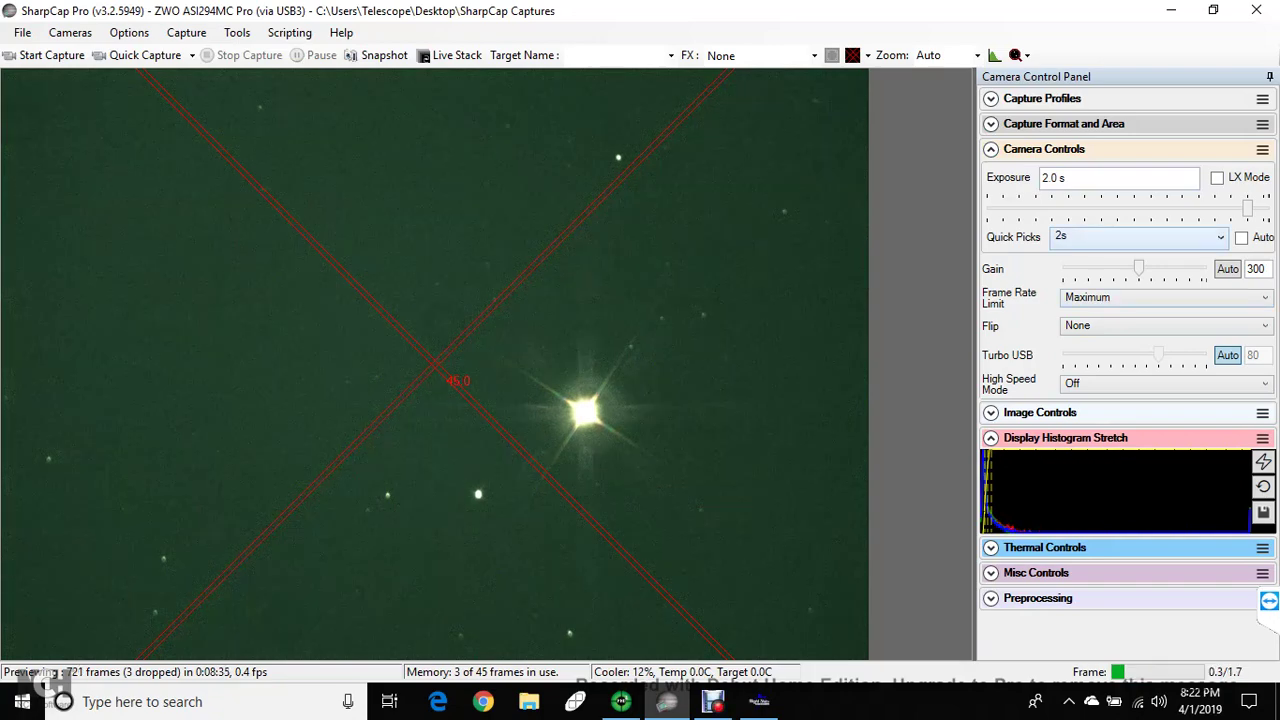
Step: Set the SharpCap exposure to the 1s quick pick and check the bright star's position in PHD2 and against the crosshairs
click(1138, 236)
click(1130, 290)
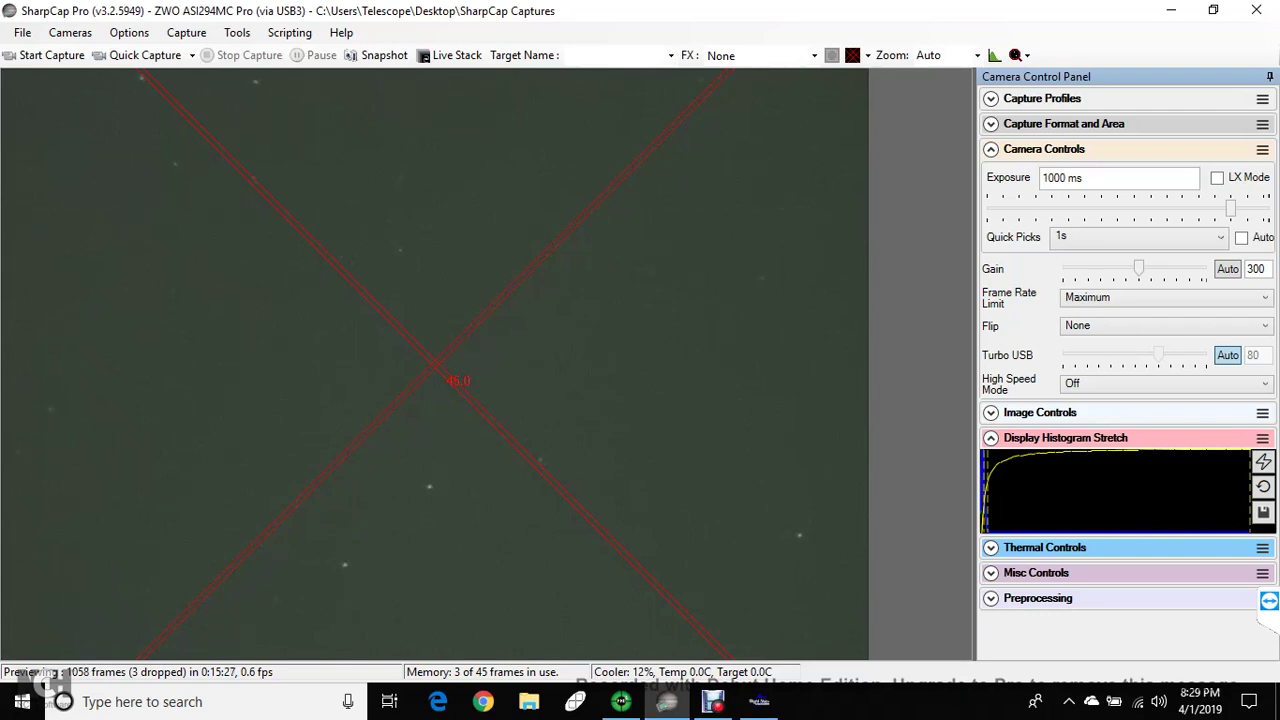
click(621, 701)
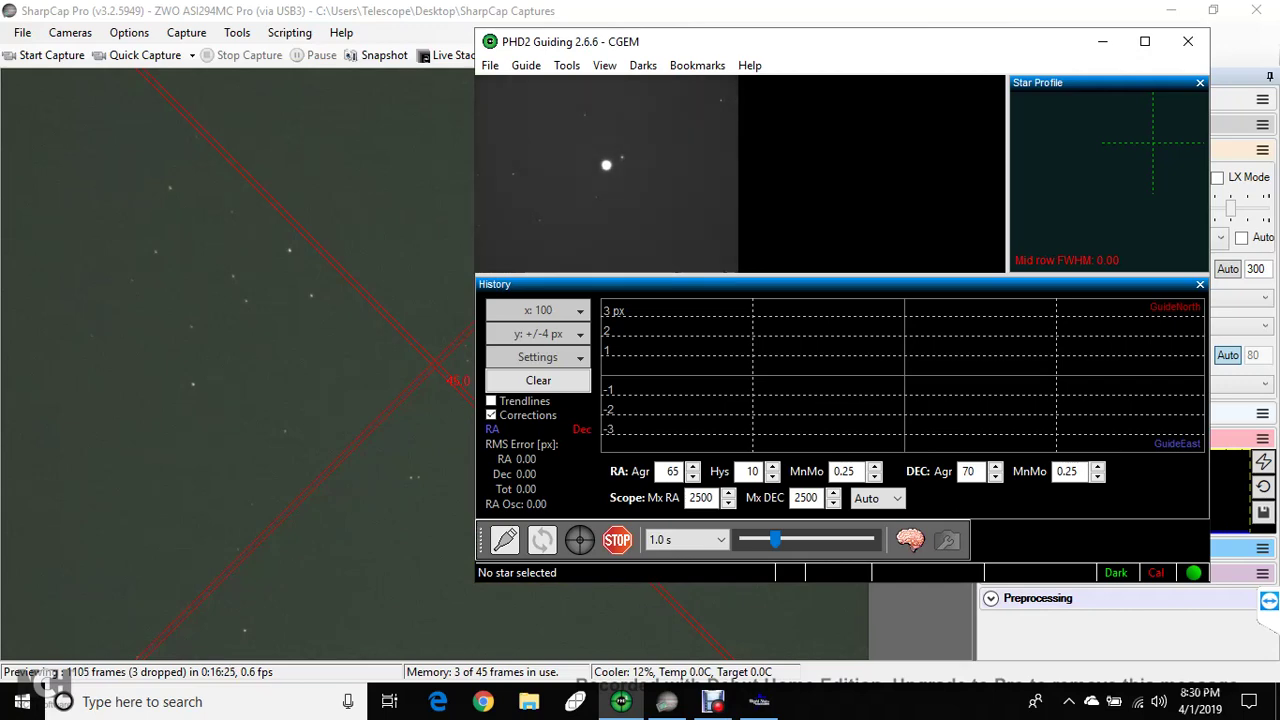
key(alt+Tab)
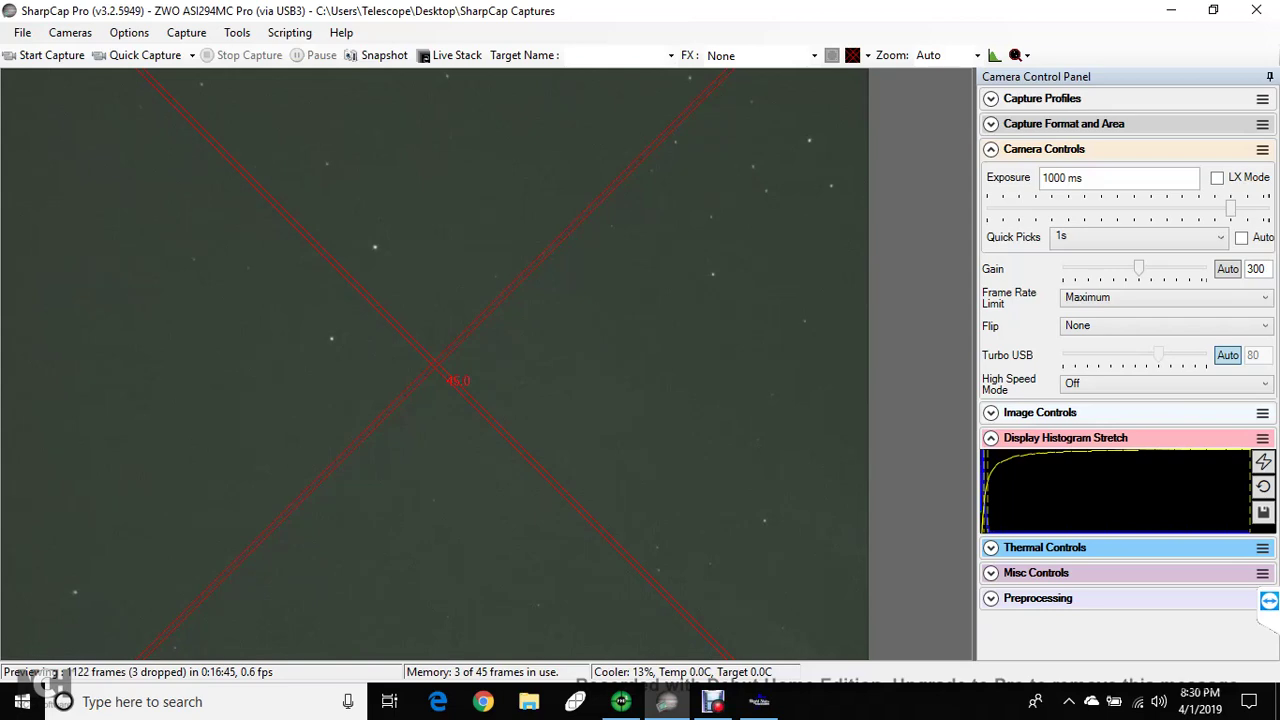
click(621, 701)
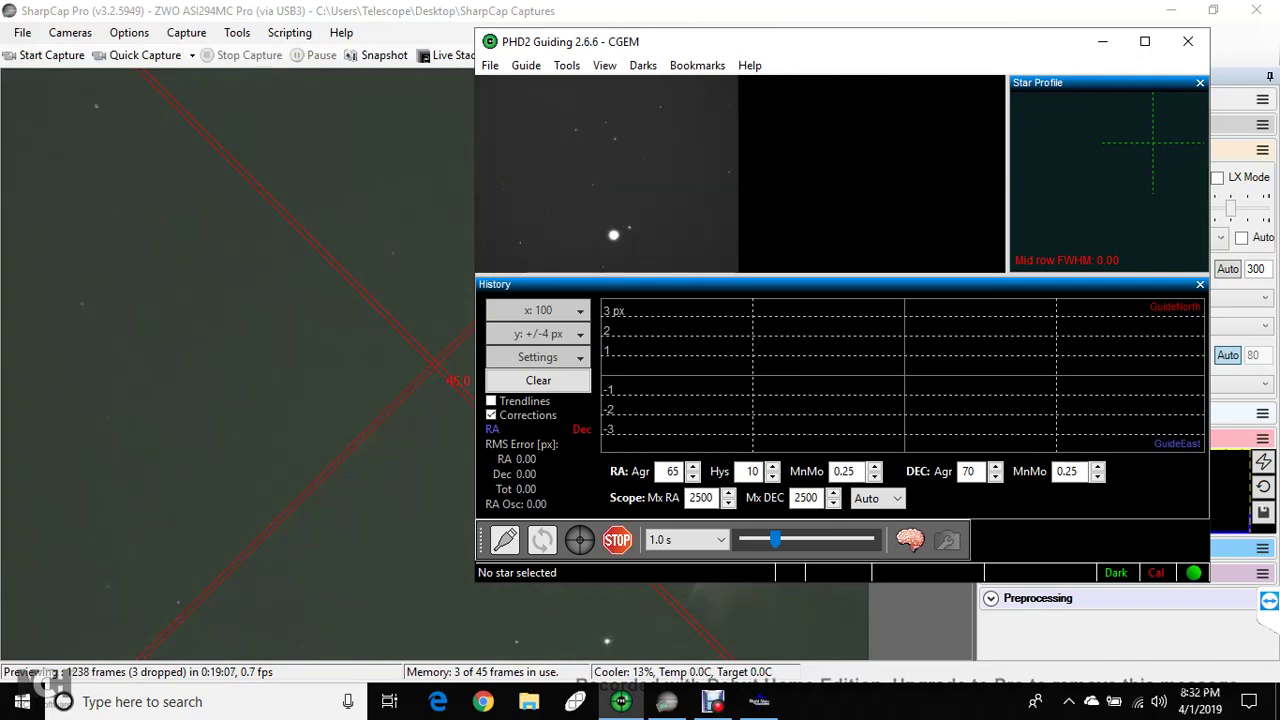
key(alt+Tab)
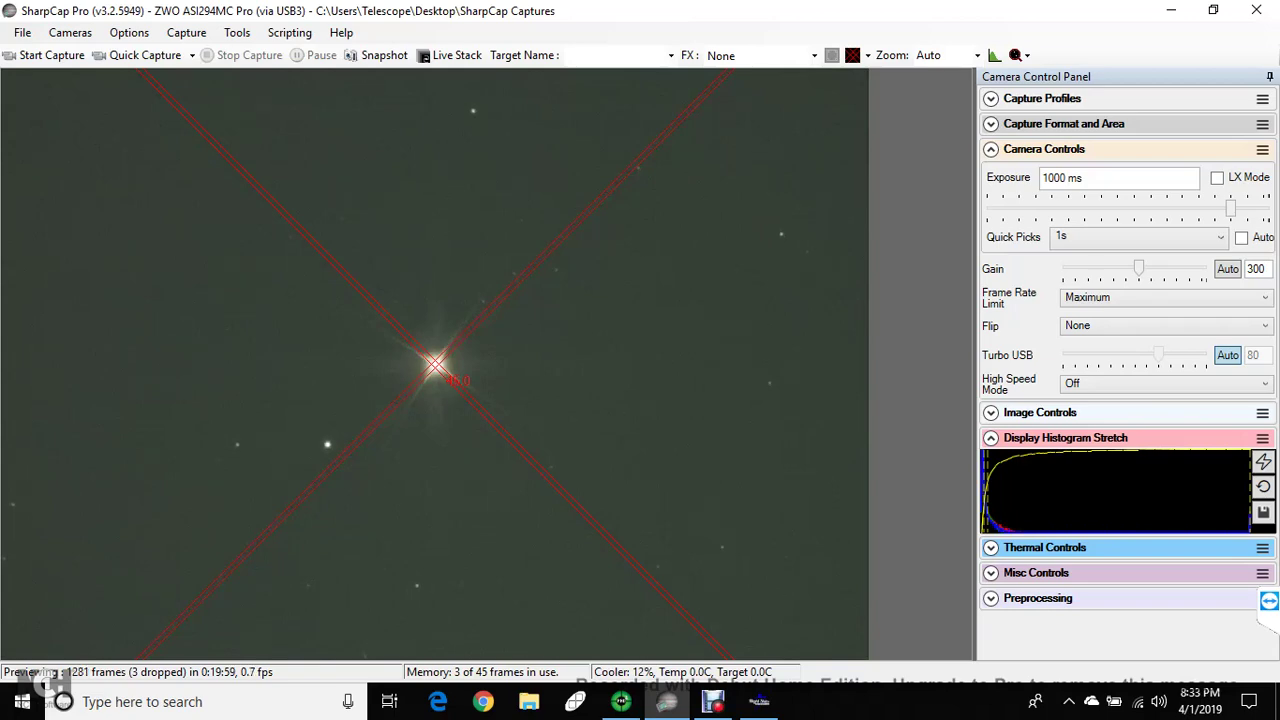
Step: Switch to PHD2 and set the guide camera exposure to 1.5 s
key(alt+Tab)
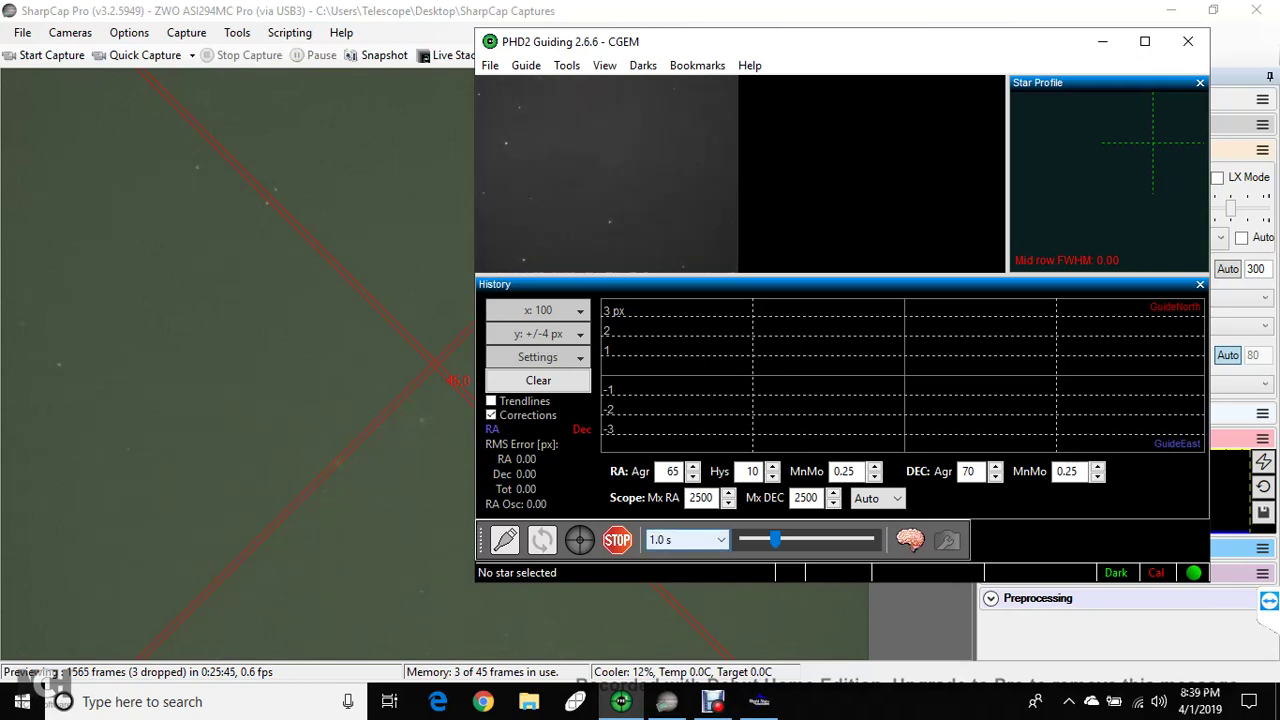
click(690, 540)
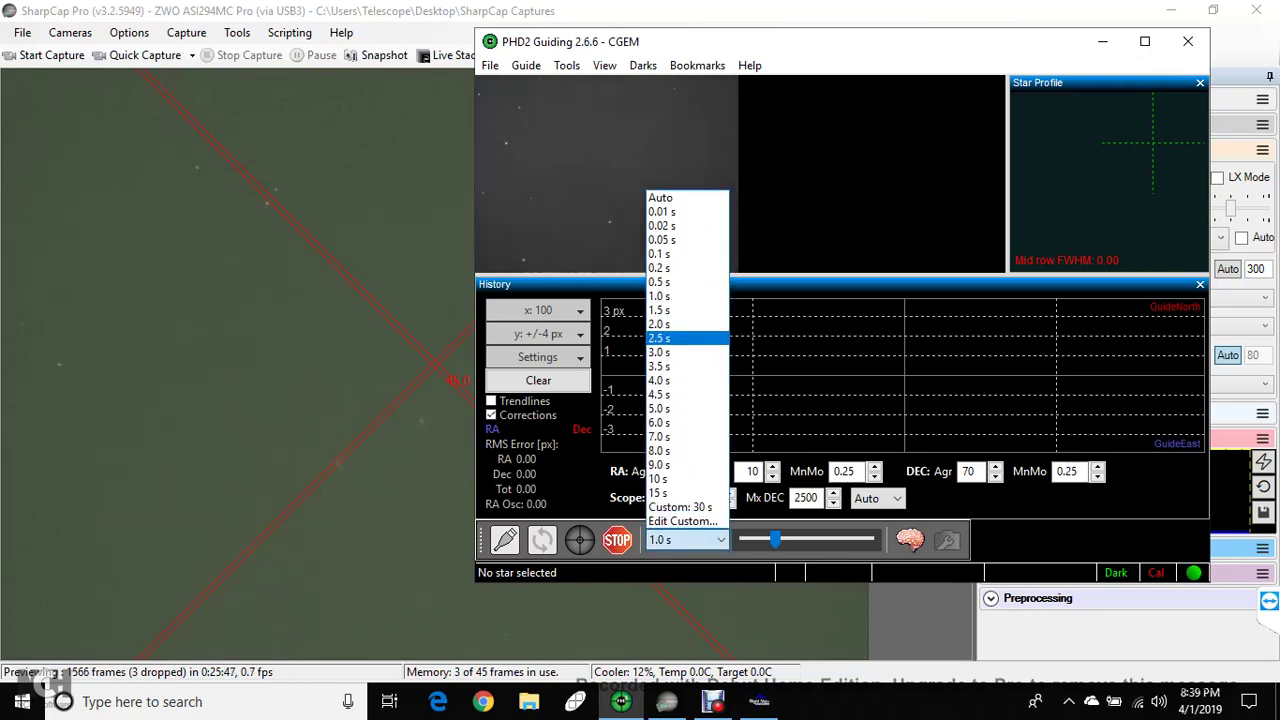
click(665, 310)
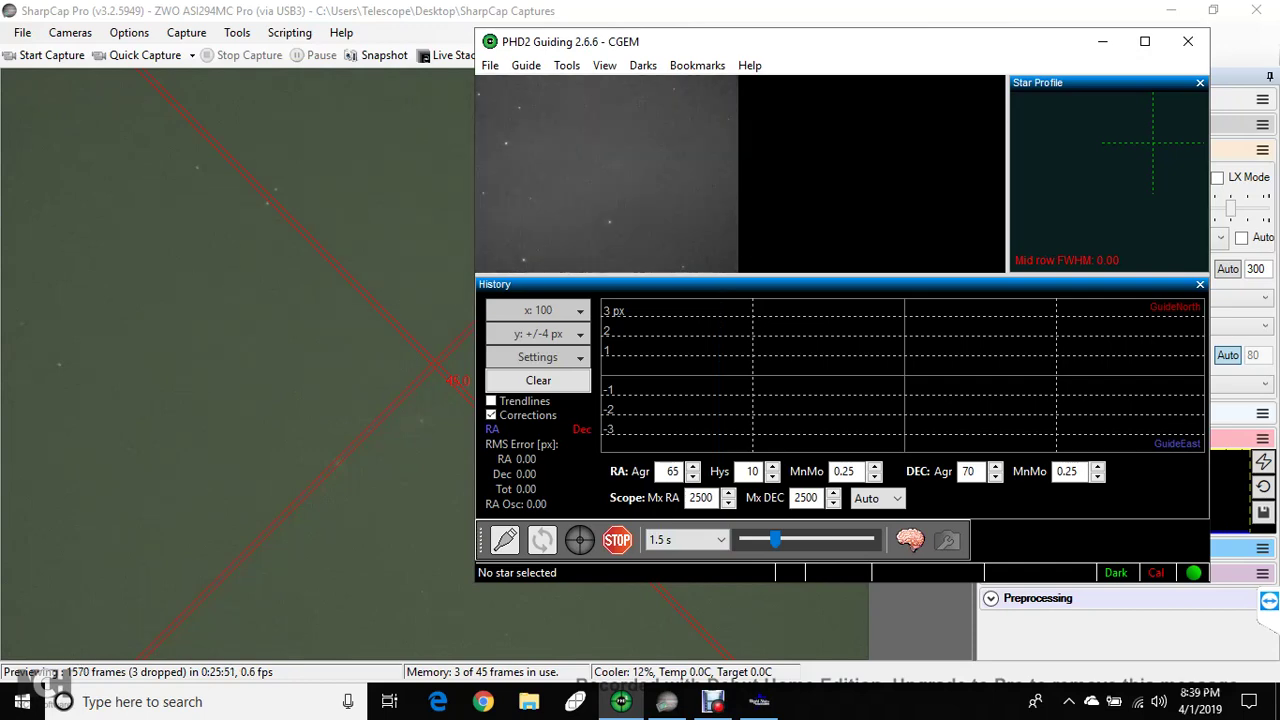
Step: Return to SharpCap, remove the reticule overlay, and auto-stretch the display histogram
click(666, 701)
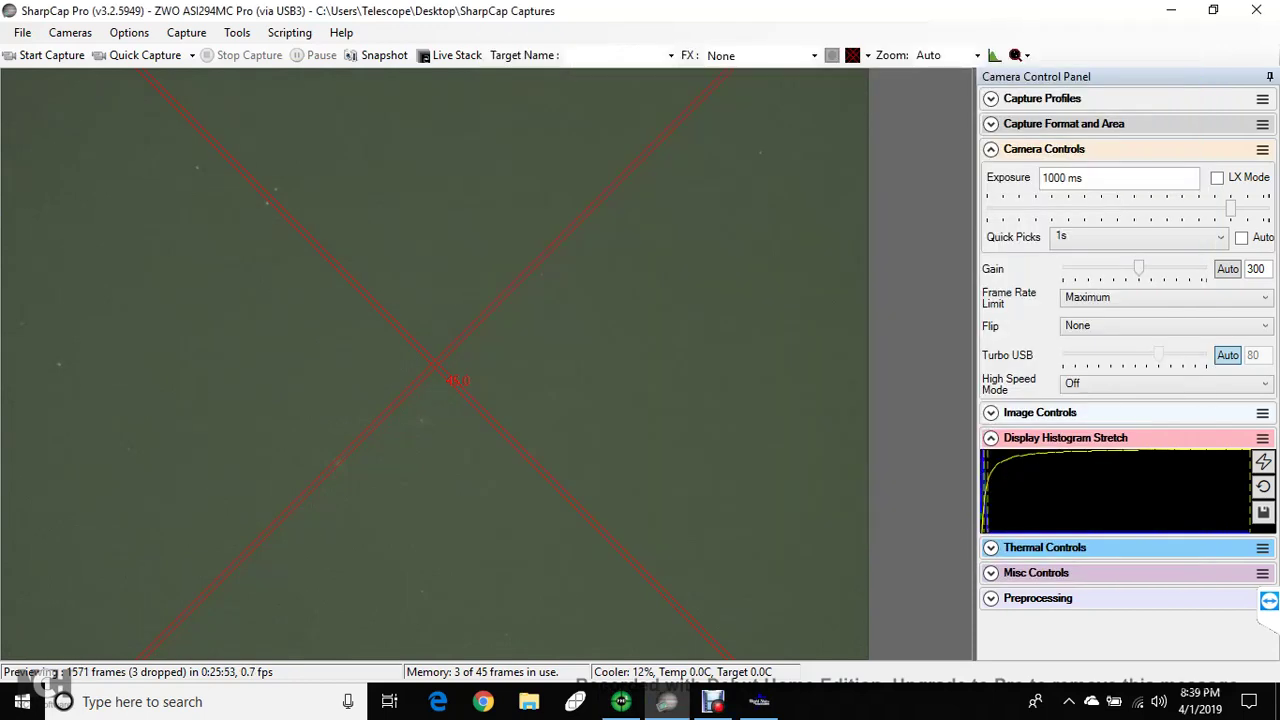
click(866, 55)
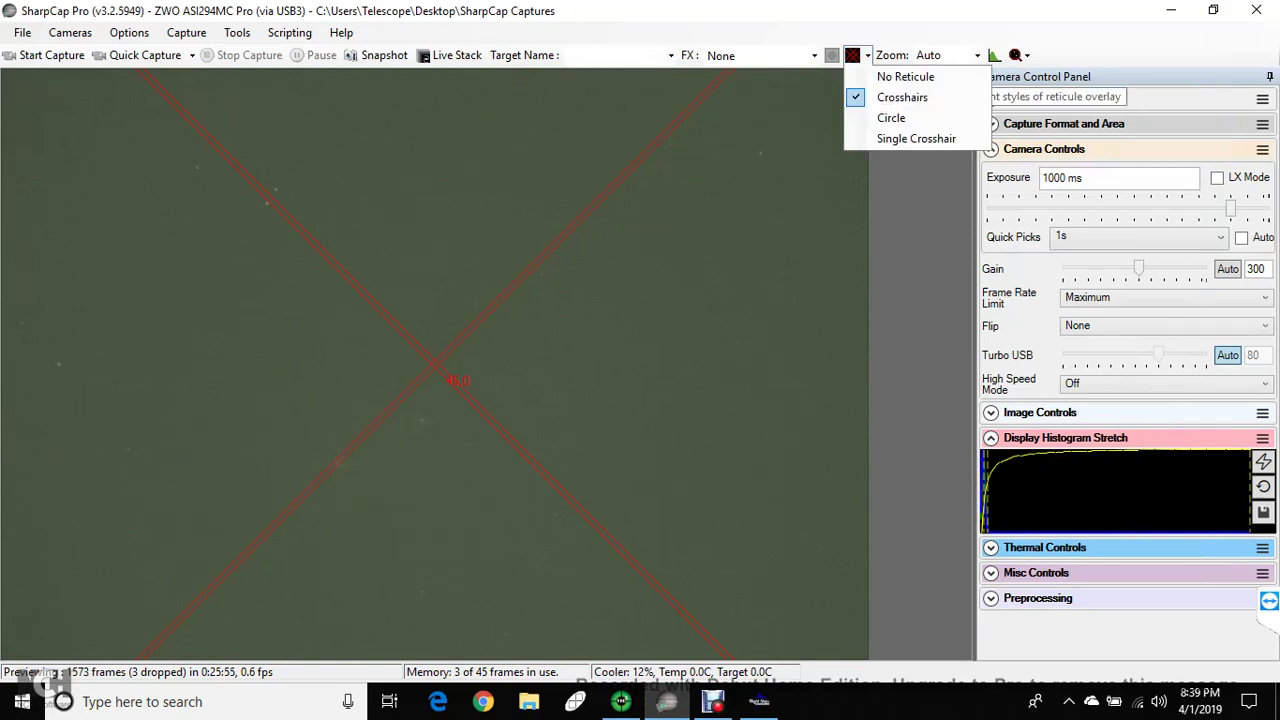
click(905, 77)
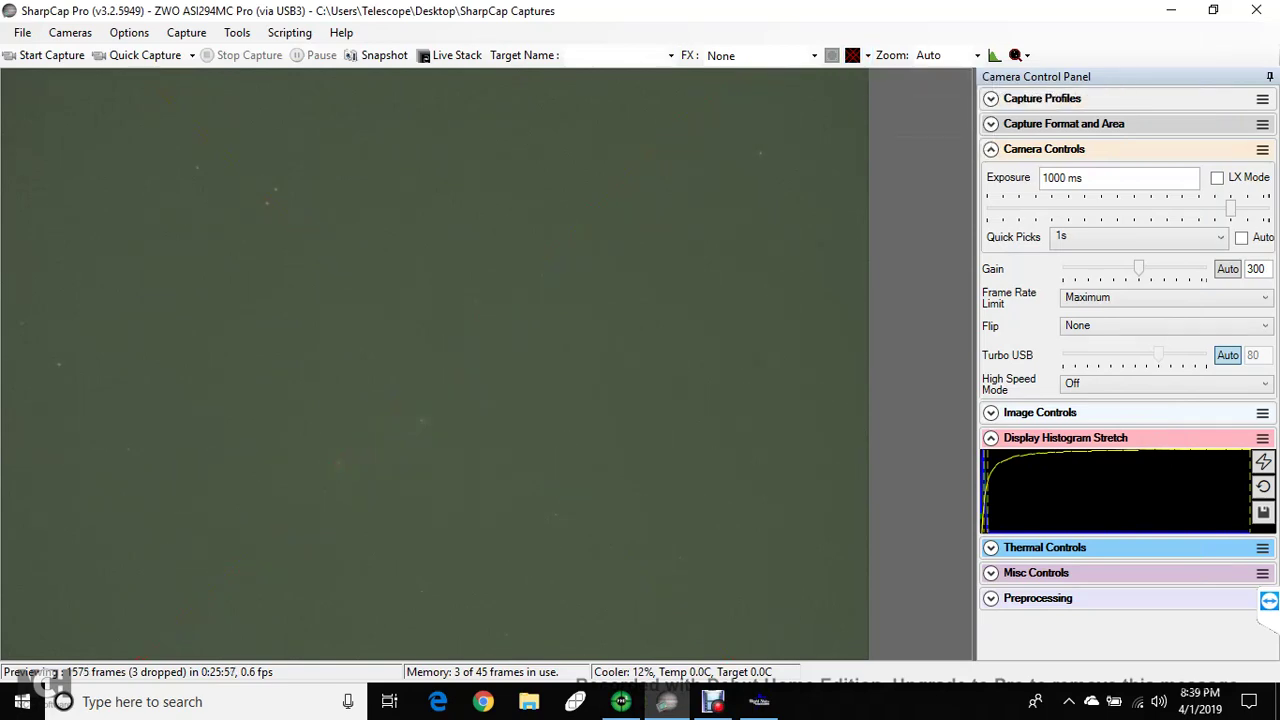
click(1263, 461)
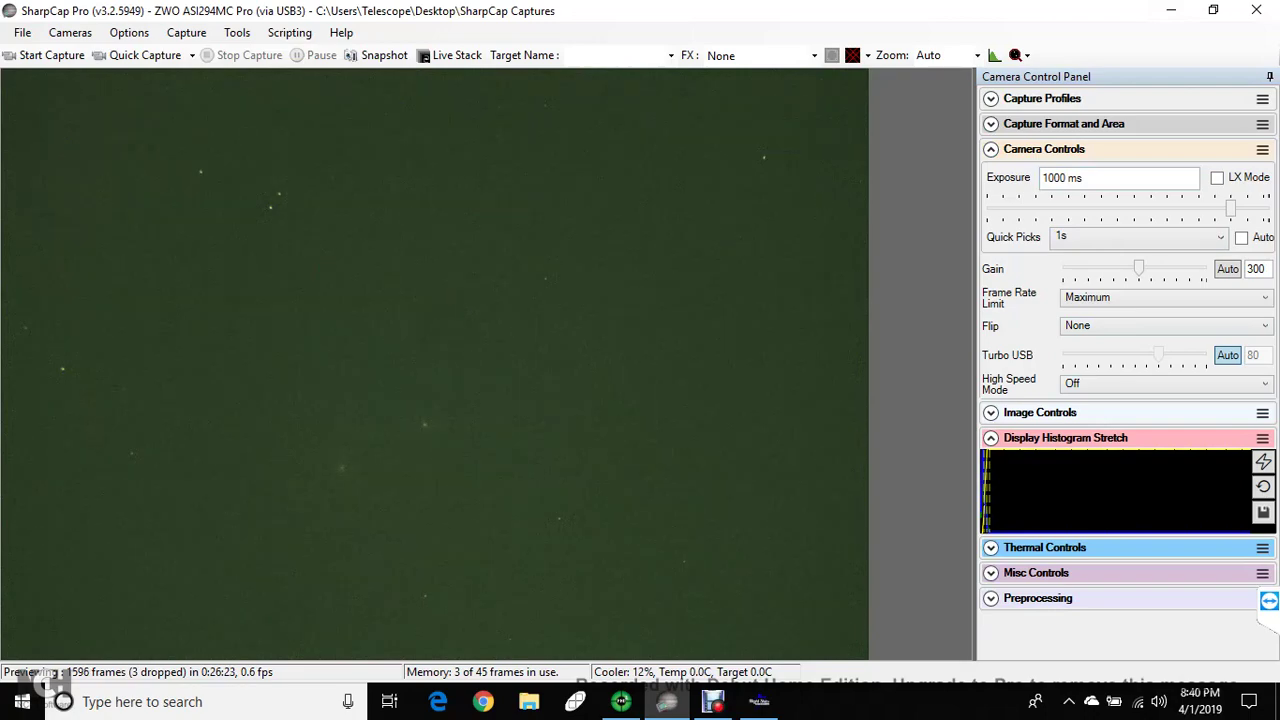
Step: Check the cooler and target temperature settings in the Thermal Controls and collapse the section again
click(990, 547)
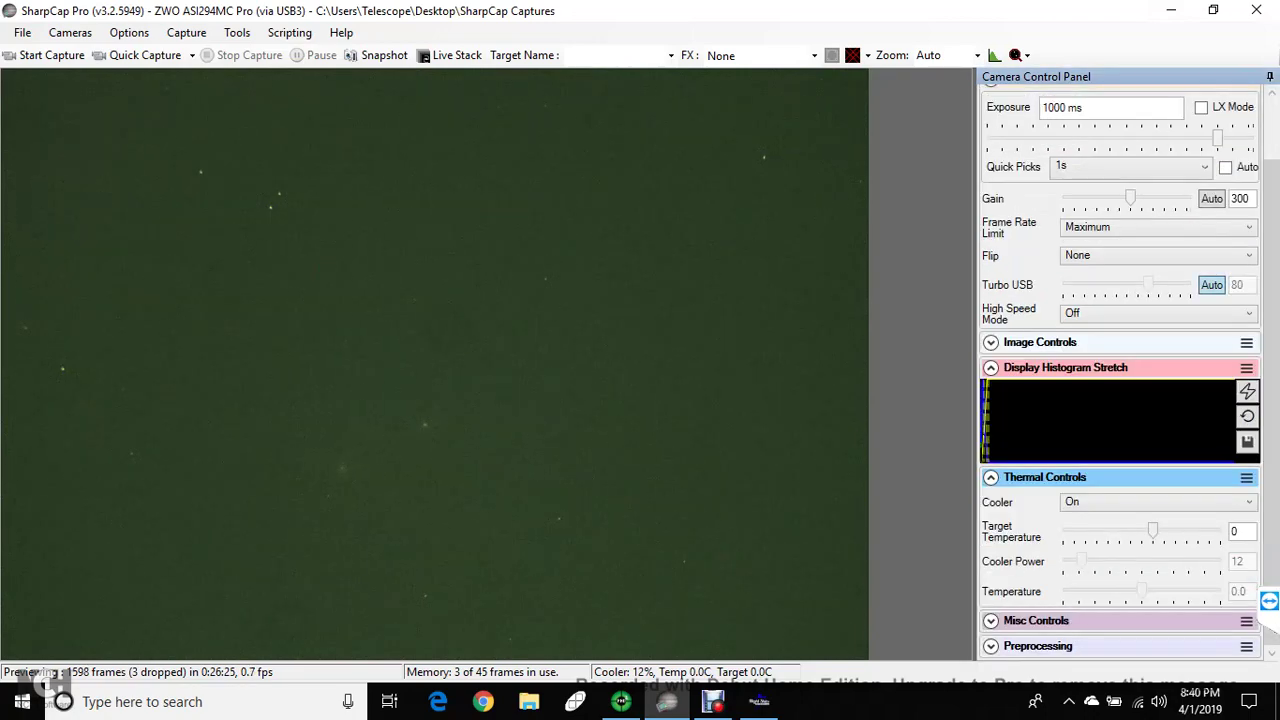
scroll(1270, 615, up, 2)
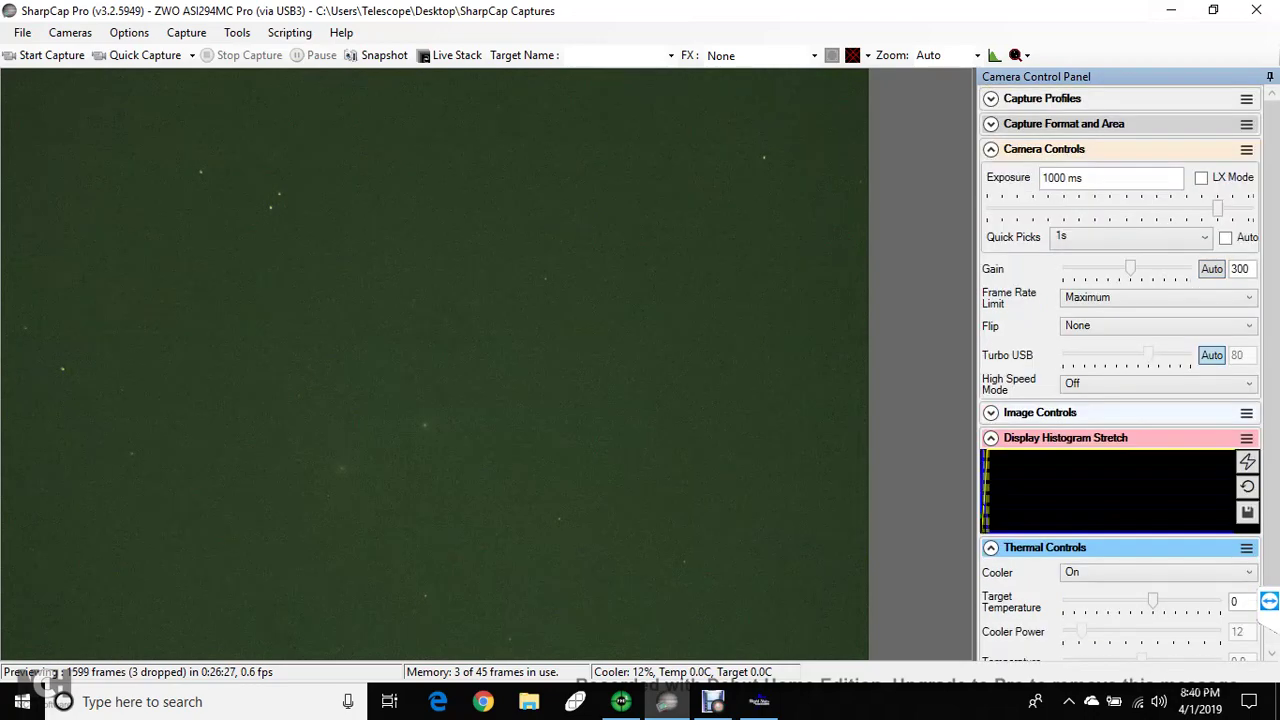
click(990, 547)
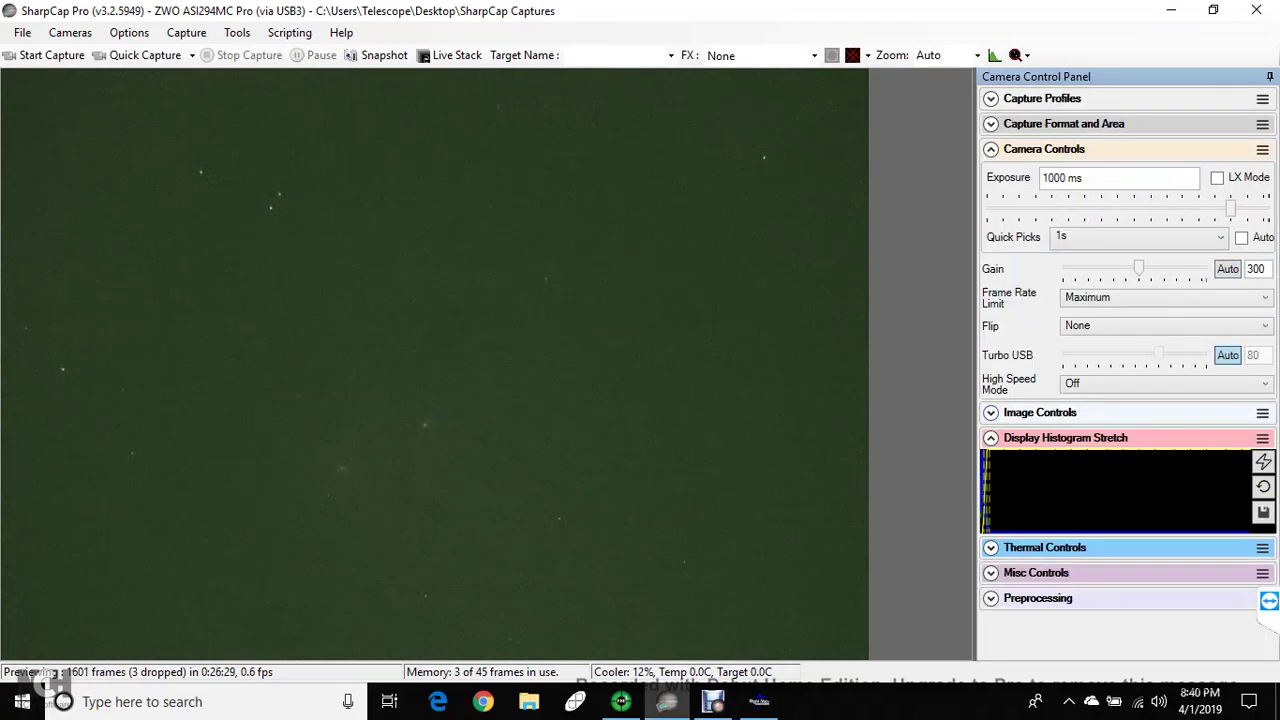
Step: Expand the Image Controls, show the image histogram, and set the exposure to the 15s quick pick
click(990, 412)
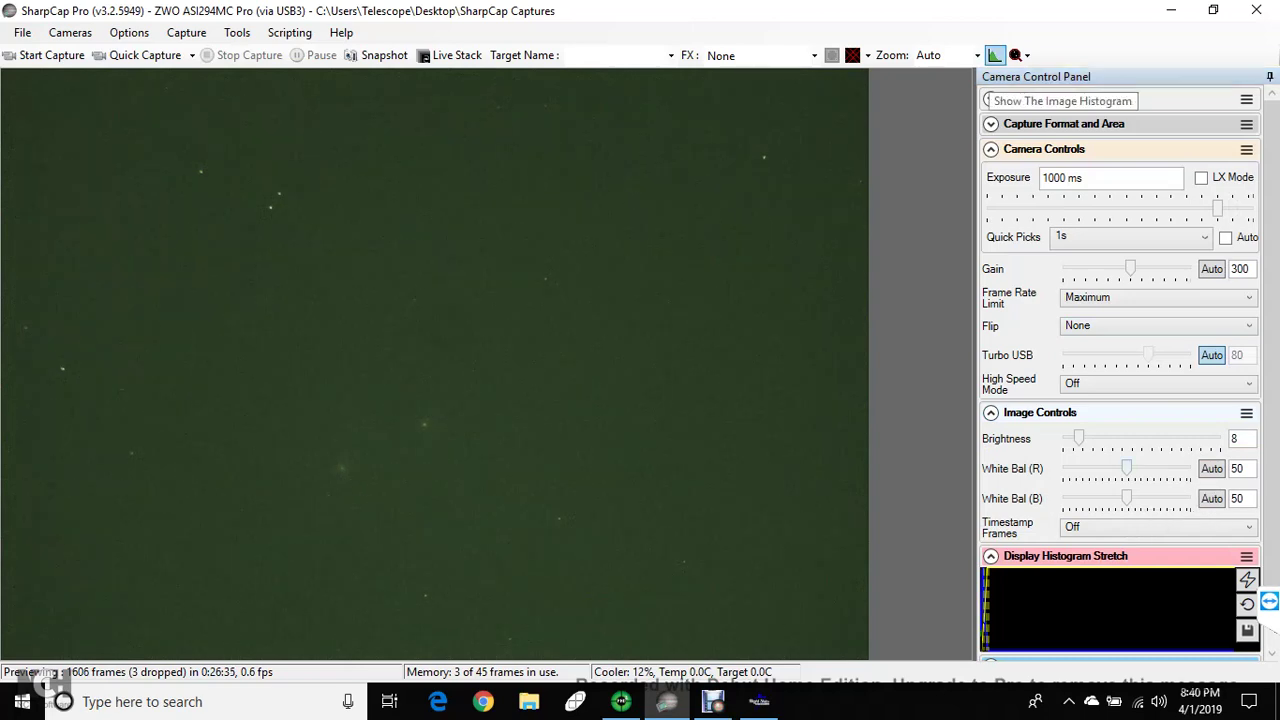
click(1015, 55)
click(1130, 237)
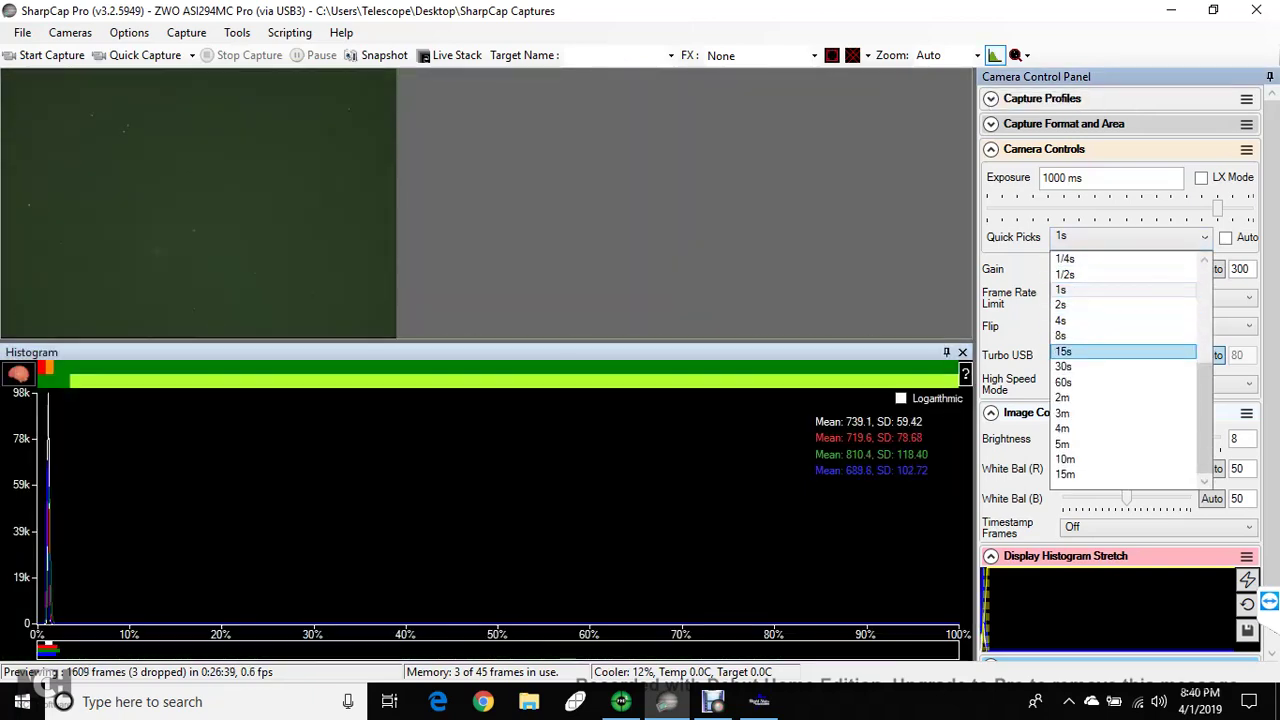
click(1085, 349)
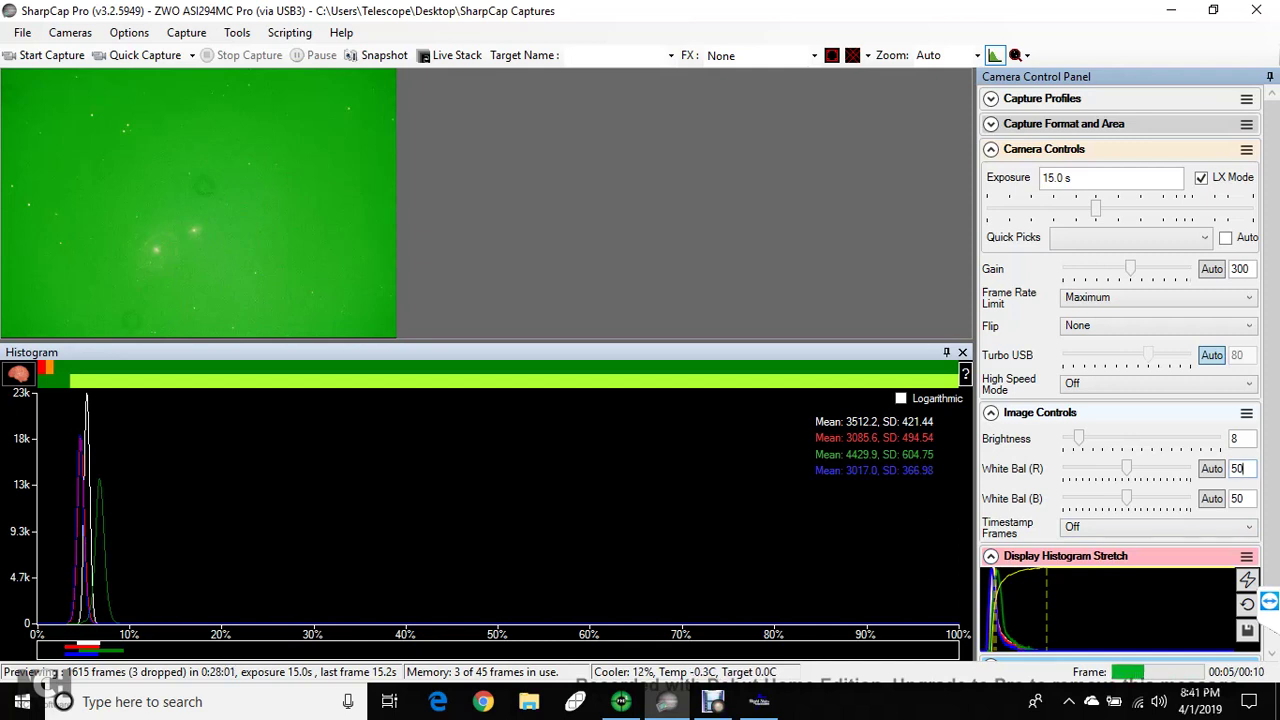
Step: Set the red white balance to 58 and the blue white balance to 60
key(BackSpace)
text(8)
key(Tab)
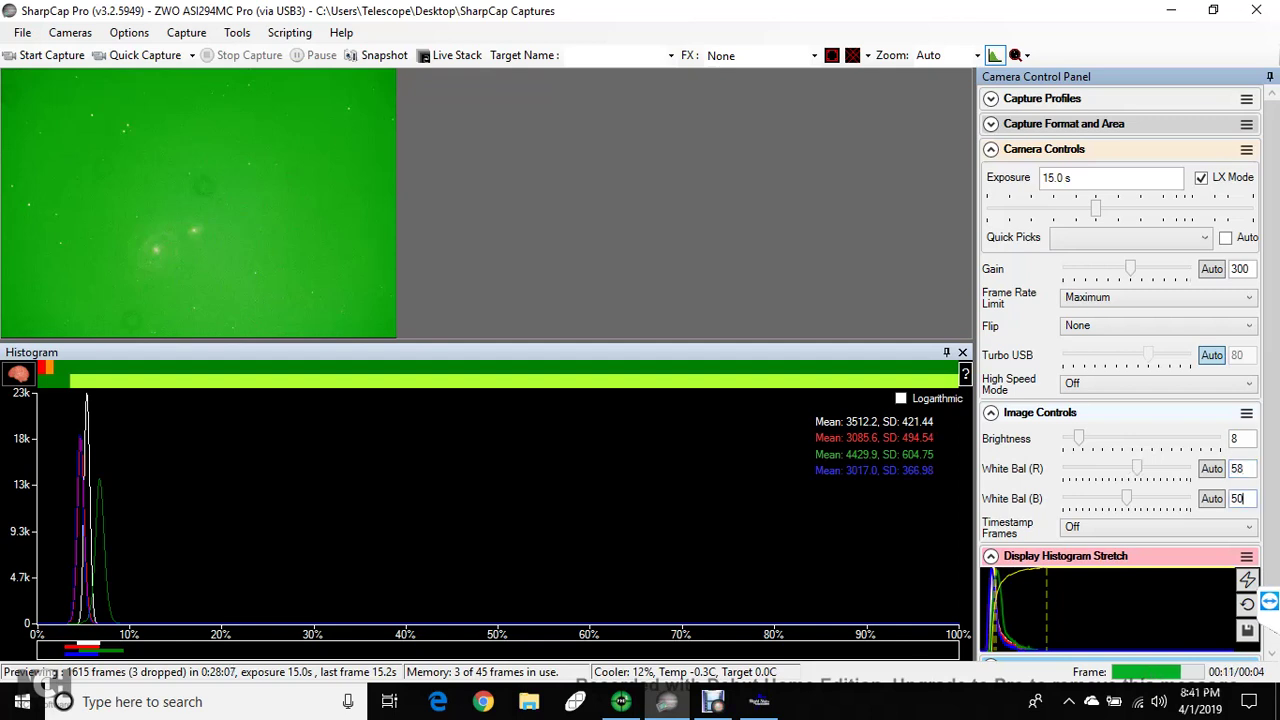
text(60)
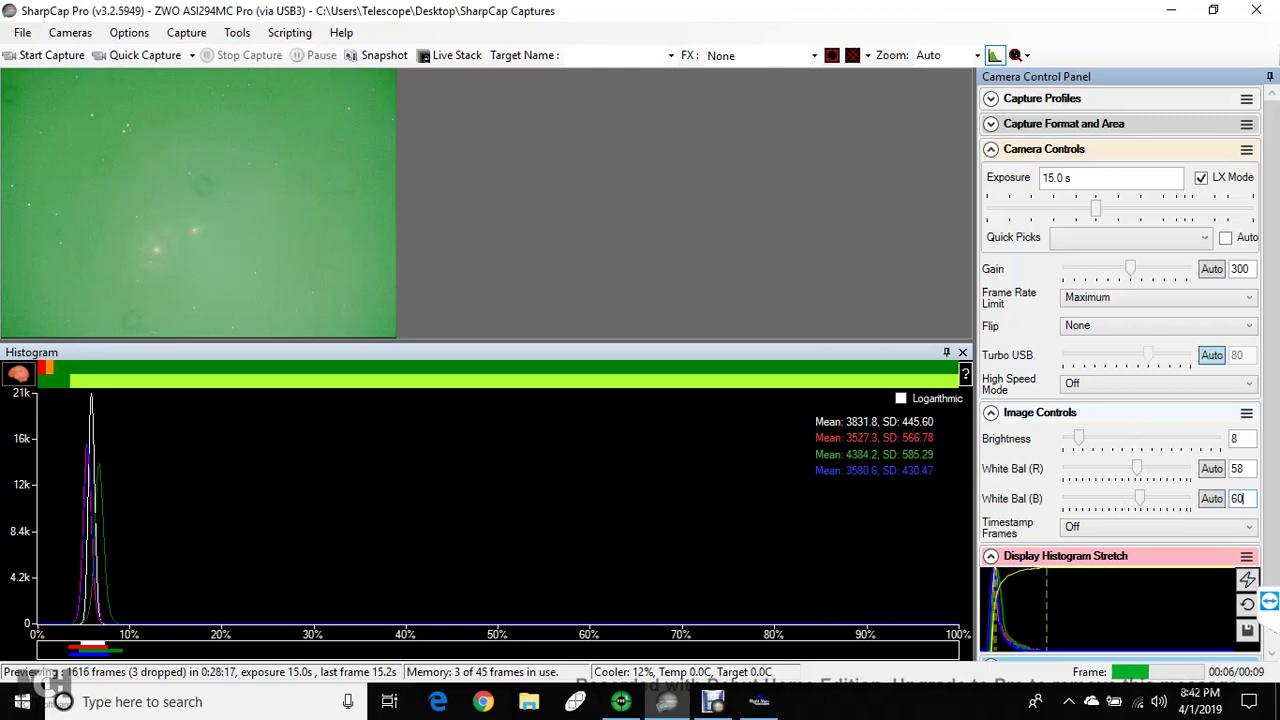
Step: Raise the red white balance to 62 and the blue white balance to 64
click(1237, 468)
text(62)
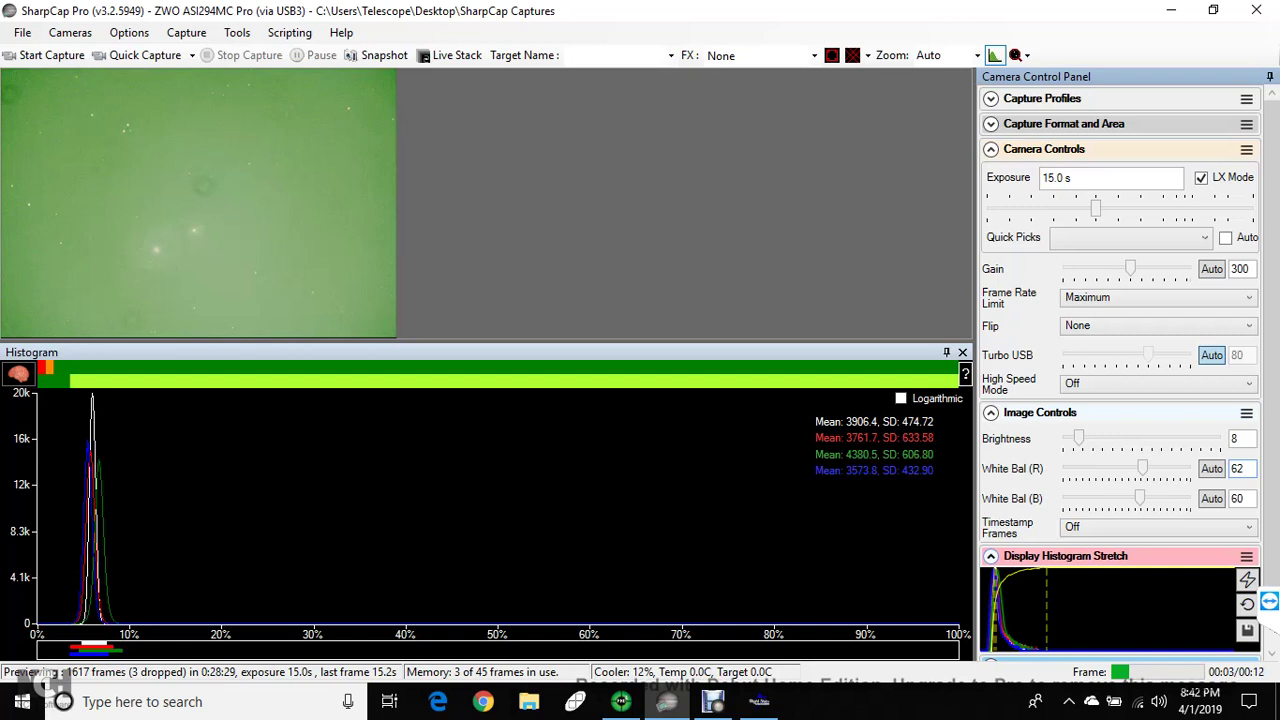
key(Tab)
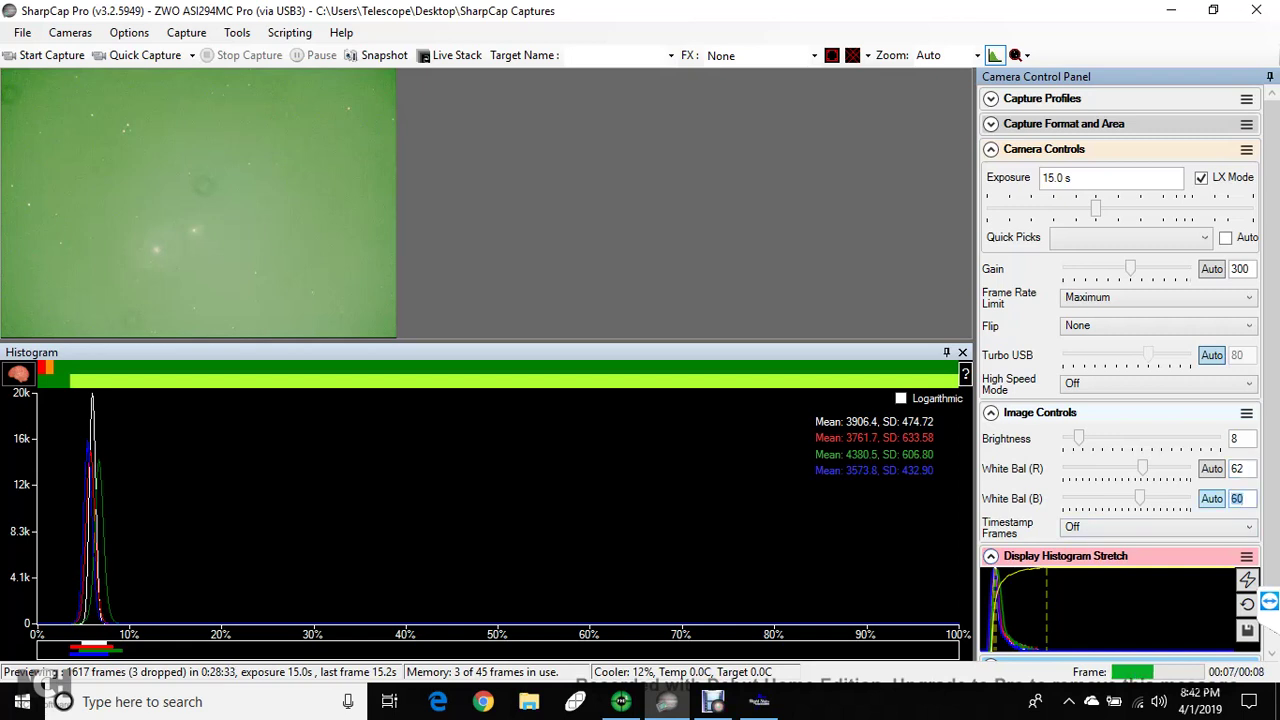
text(64)
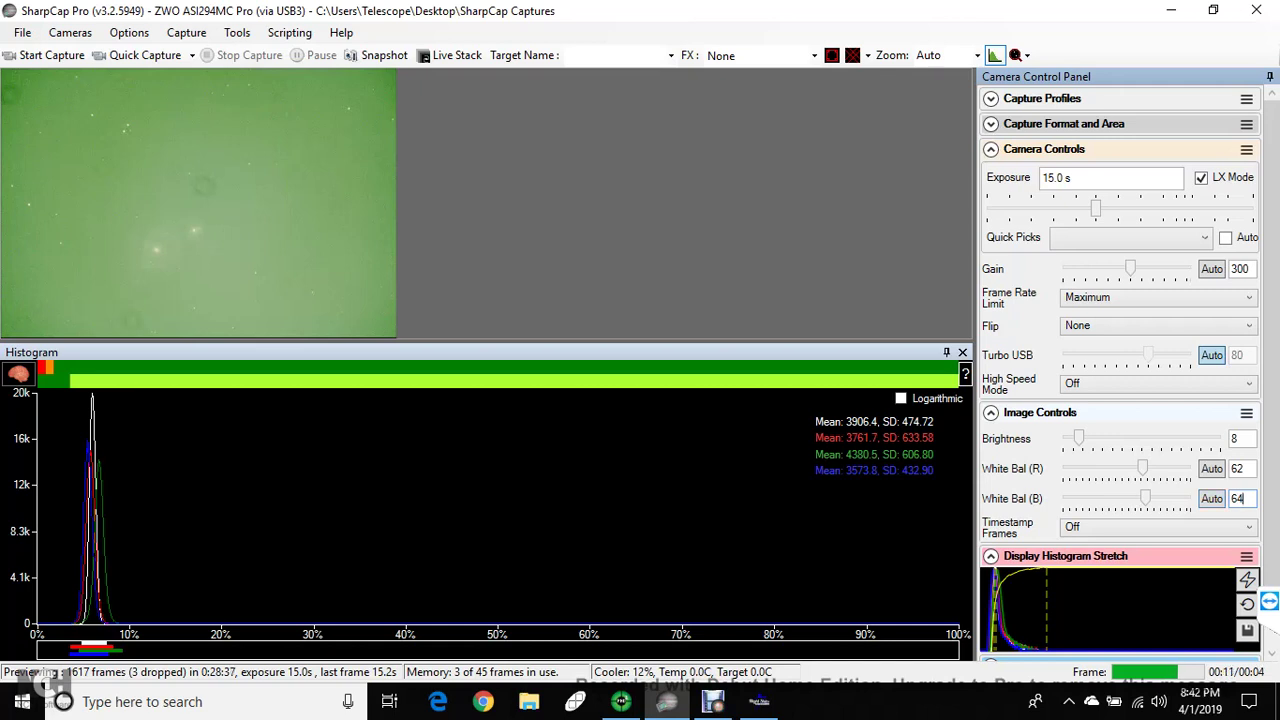
Step: Raise the red white balance first to 65 and finally to 67
click(1237, 468)
text(65)
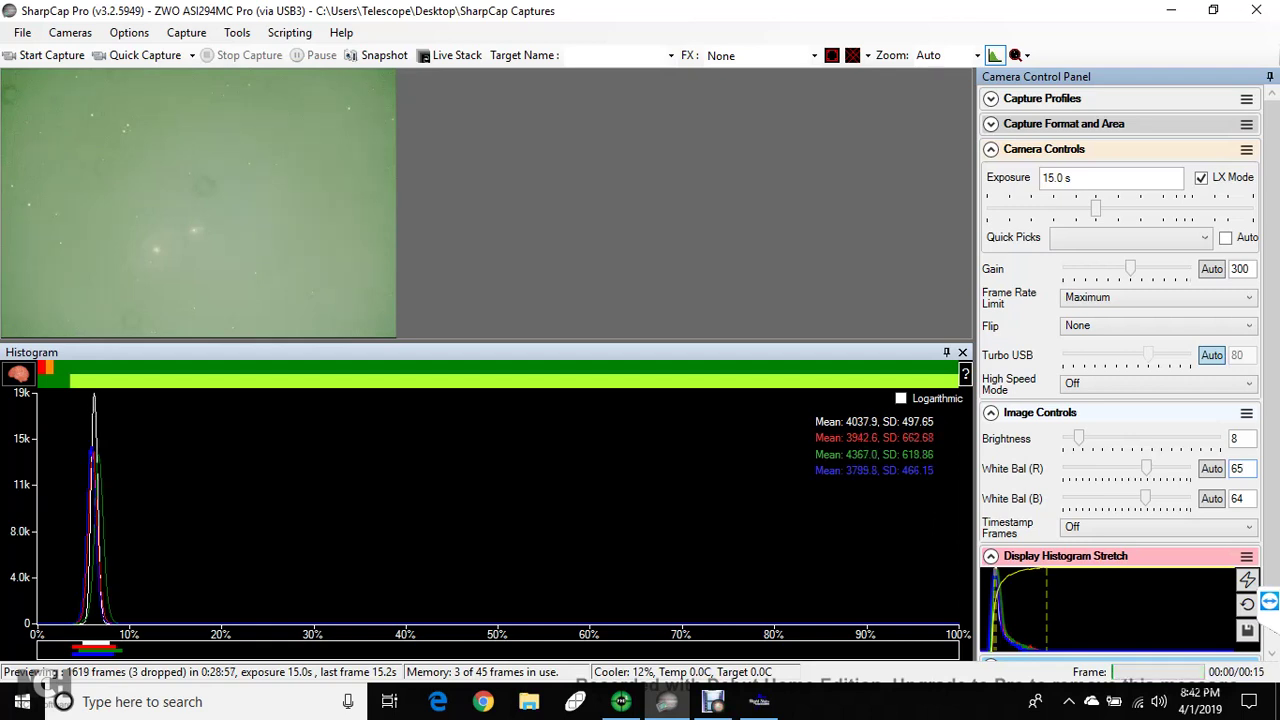
click(1238, 468)
key(ctrl+a)
text(67)
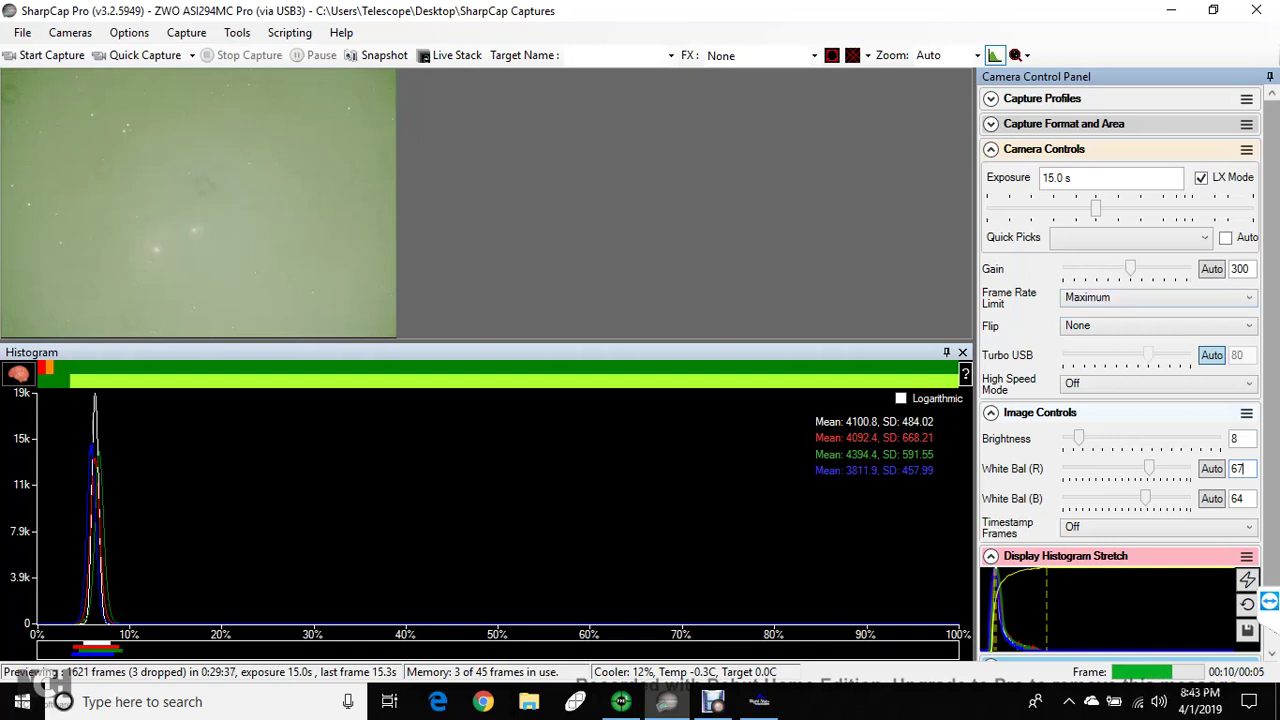
Step: Raise the blue white balance first to 67 and finally to 70, and set the red white balance to 69
click(1237, 498)
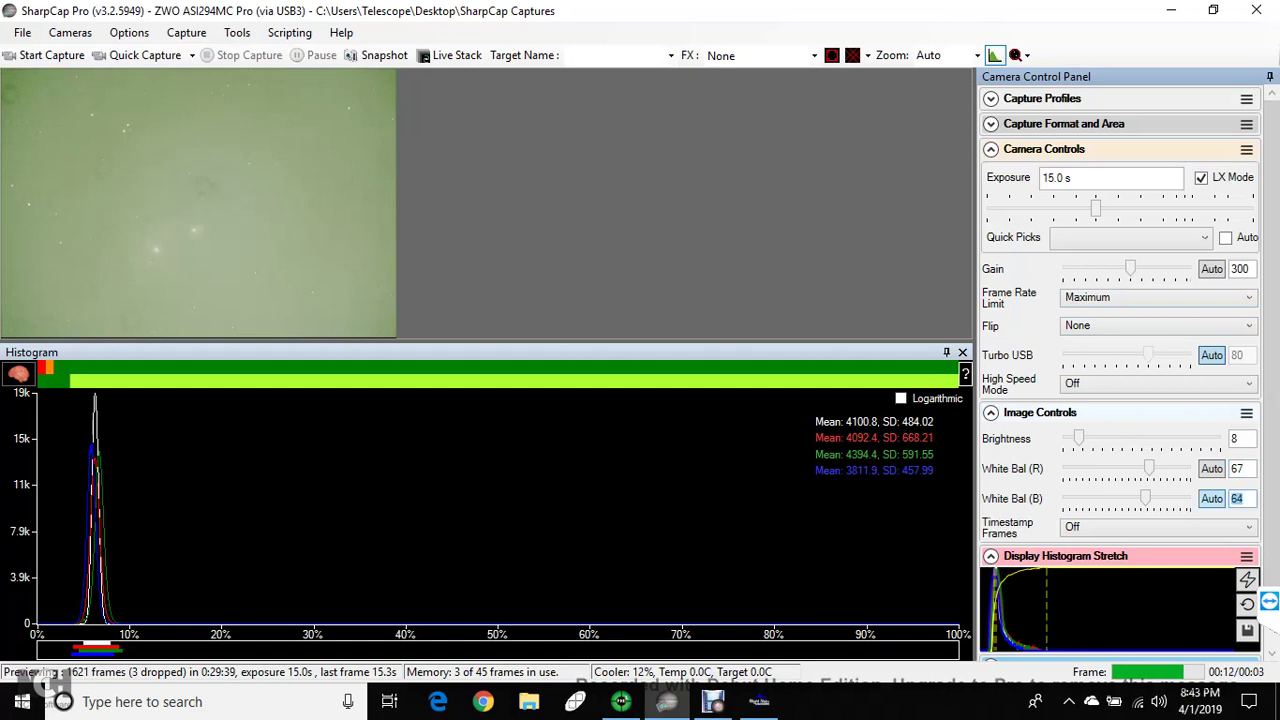
text(67)
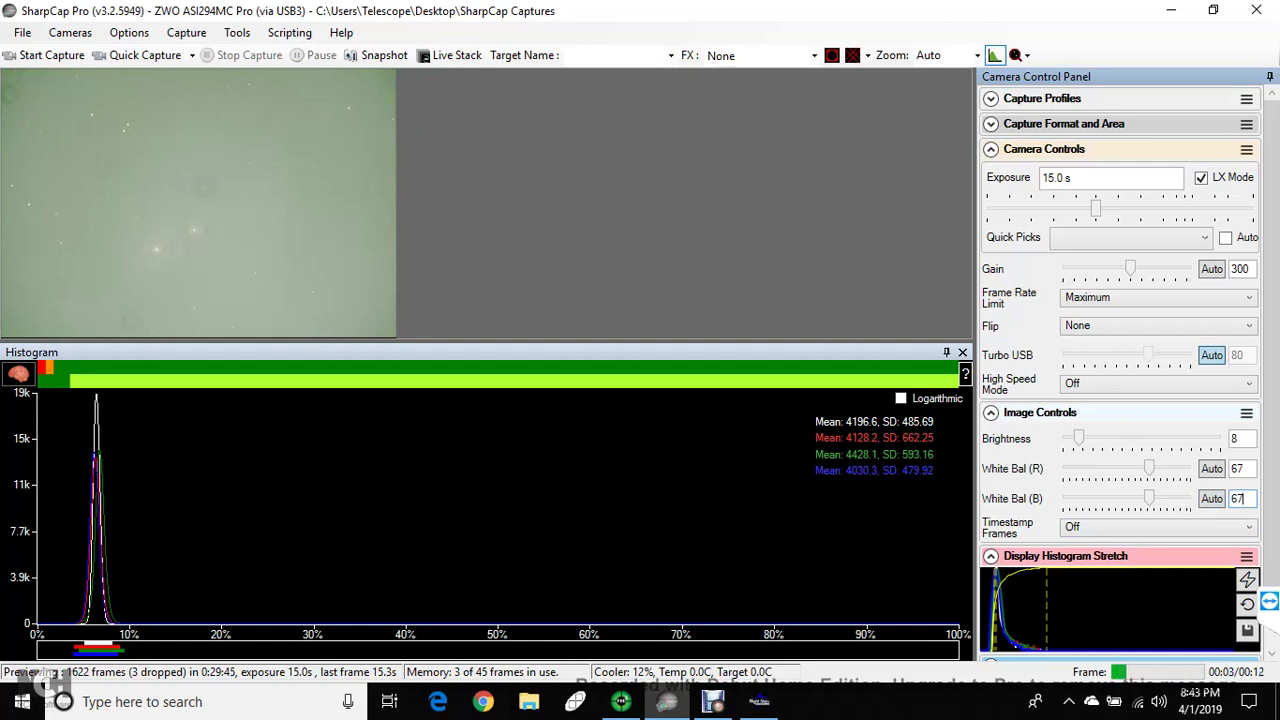
key(Return)
text(70)
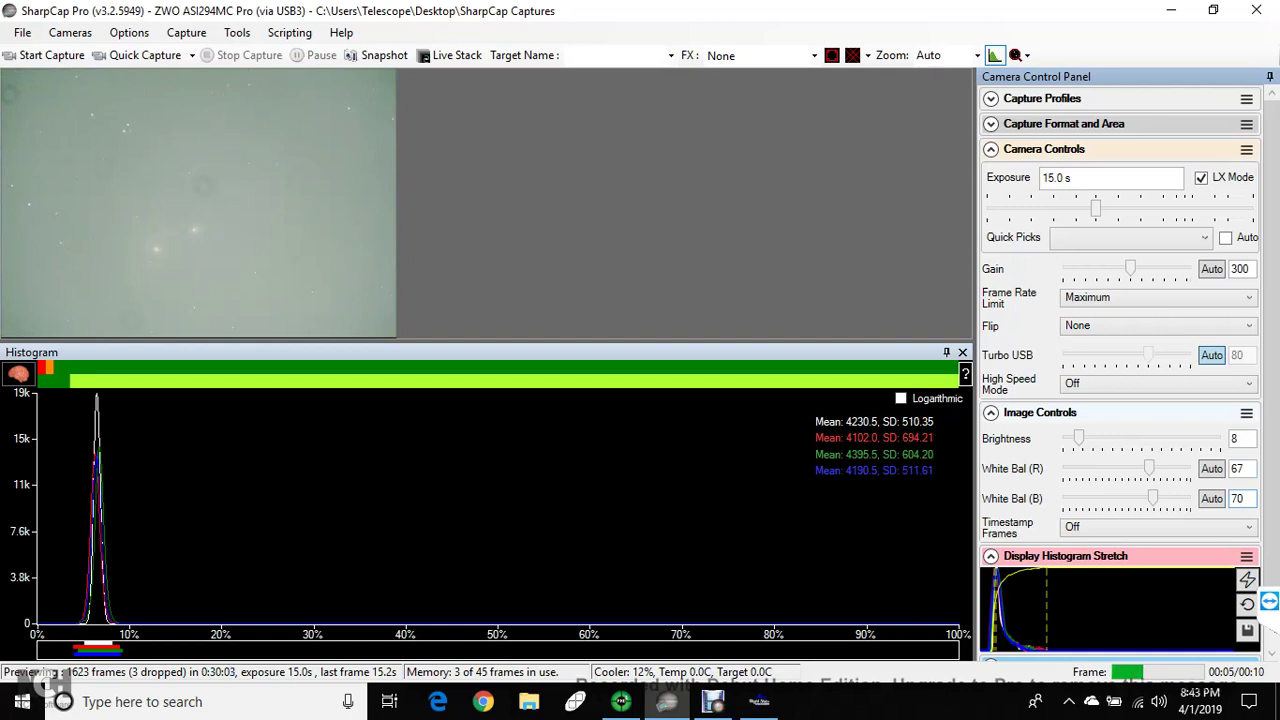
click(1237, 468)
text(69)
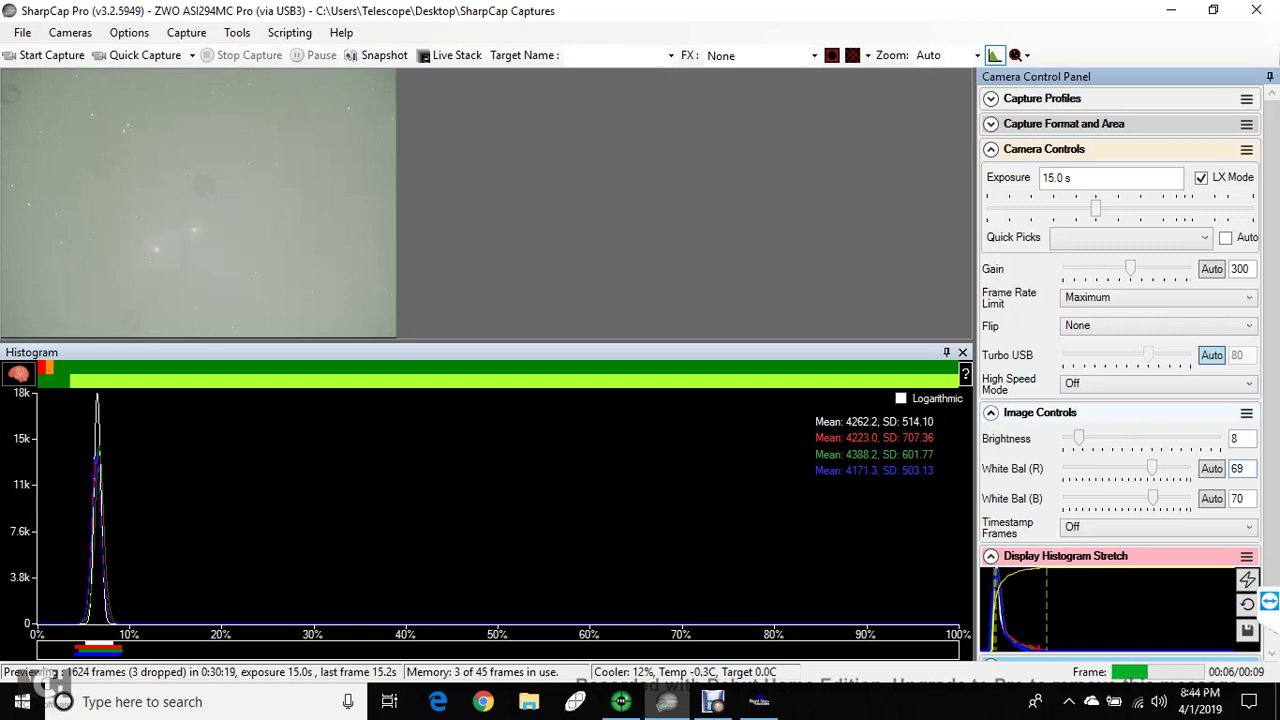
Step: Collapse the Image Controls, set the exposure to the 1s quick pick, and hide the image histogram
click(990, 412)
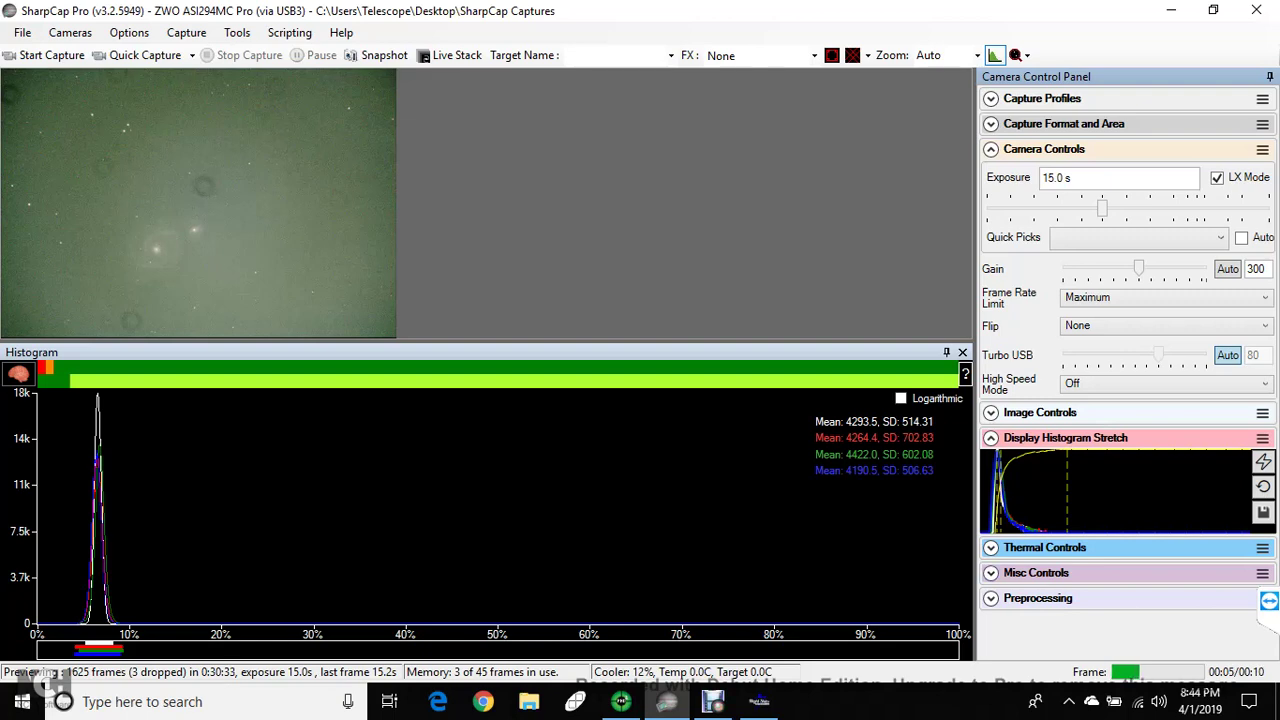
click(1138, 237)
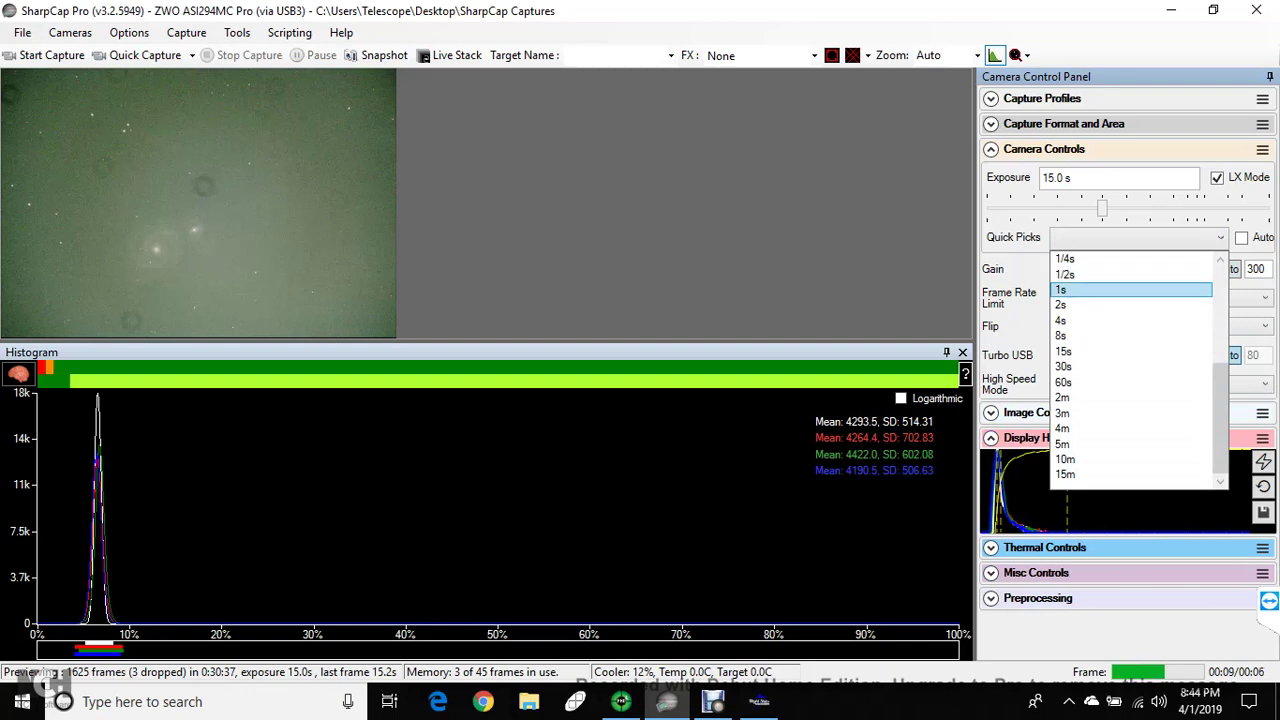
click(1062, 289)
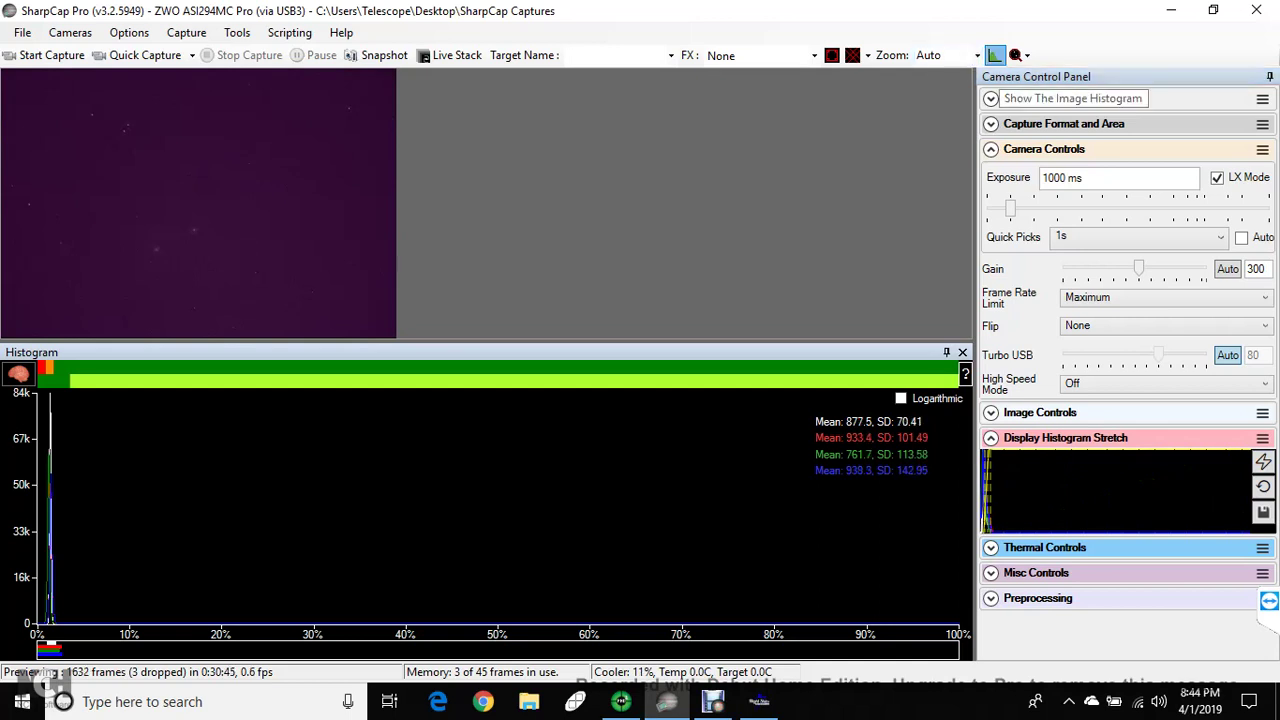
click(995, 55)
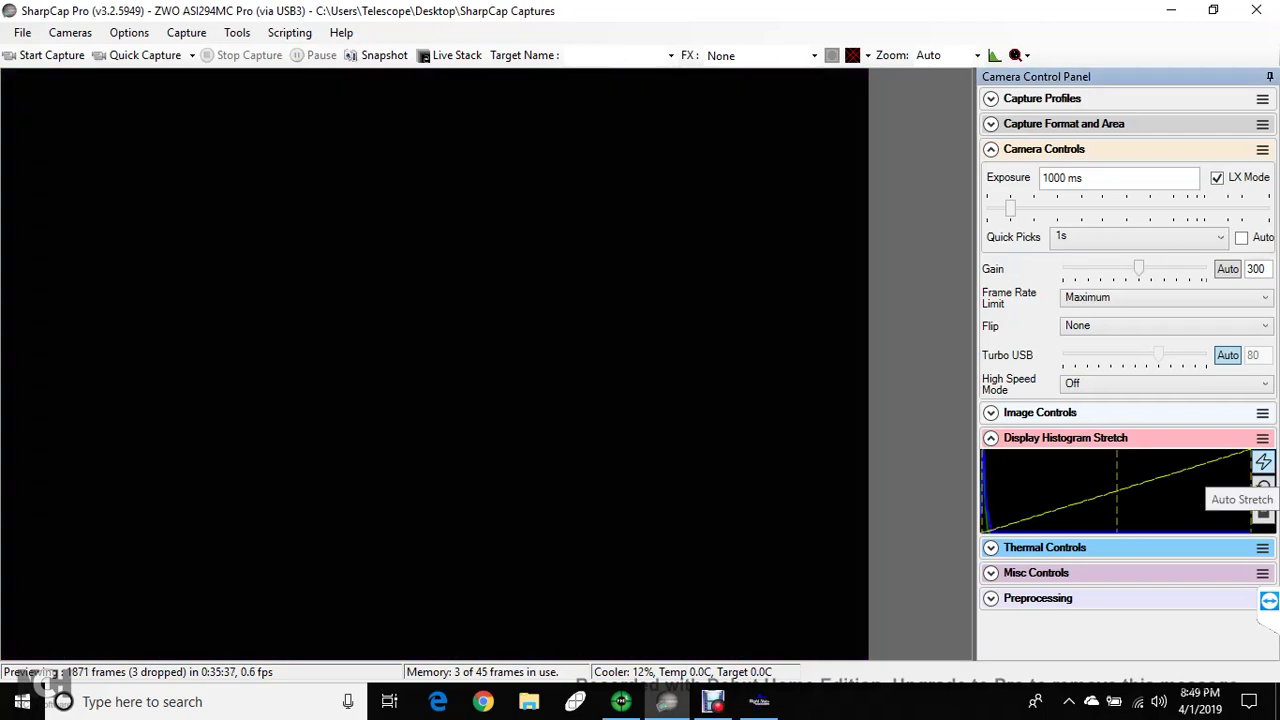
Step: Set the exposure to the 30s quick pick and apply the flat frame Flat_ASi294_8inRC in the Preprocessing settings
click(1140, 237)
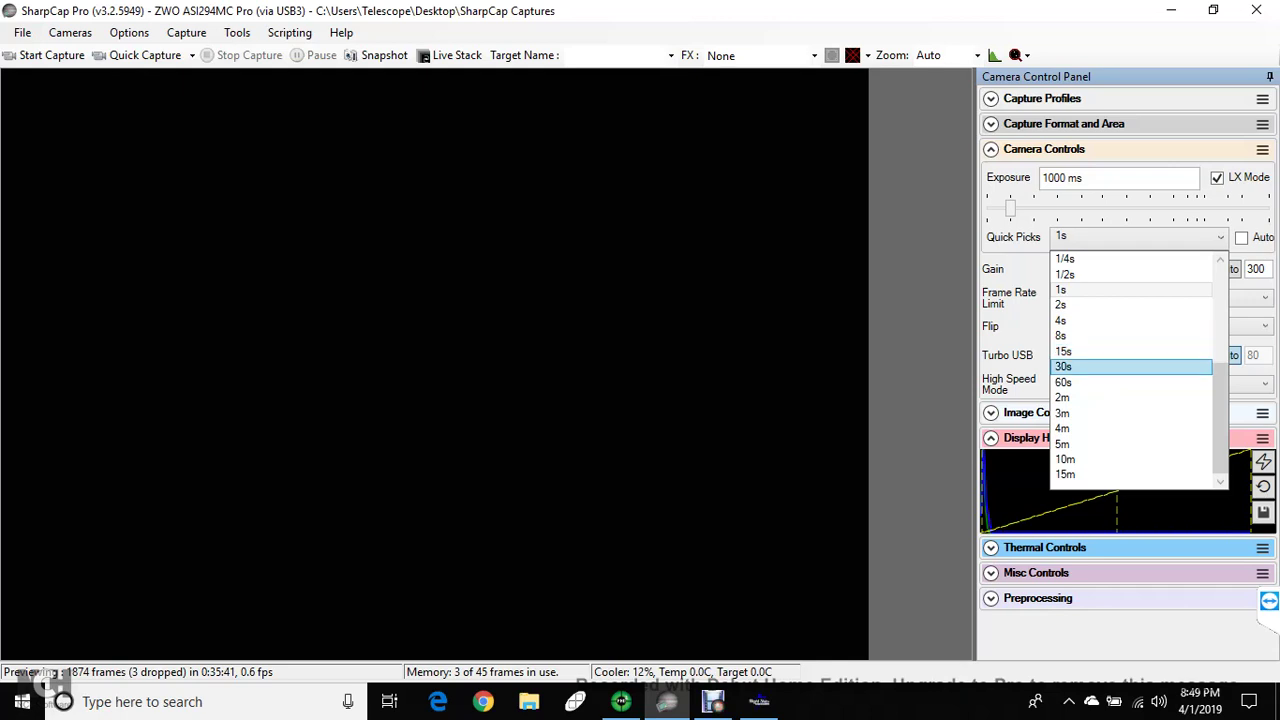
click(1063, 366)
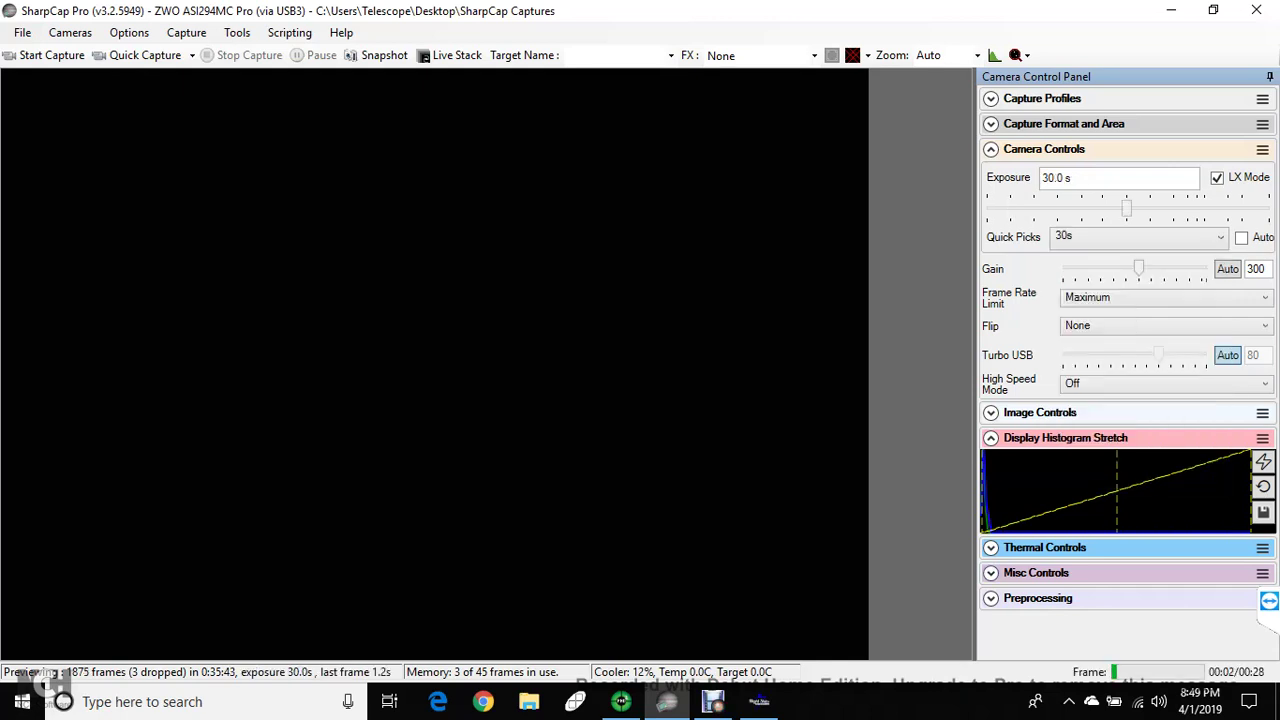
click(990, 598)
scroll(1120, 450, down, 1)
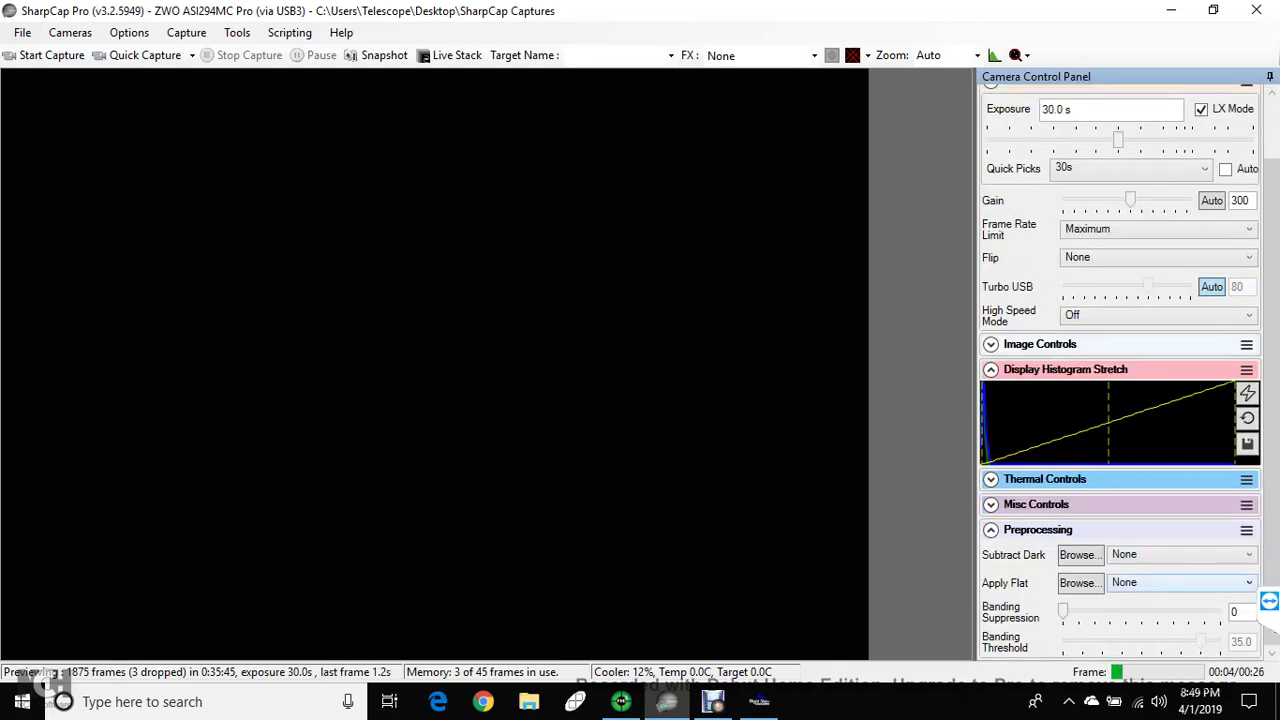
click(1180, 582)
click(1126, 603)
click(1080, 582)
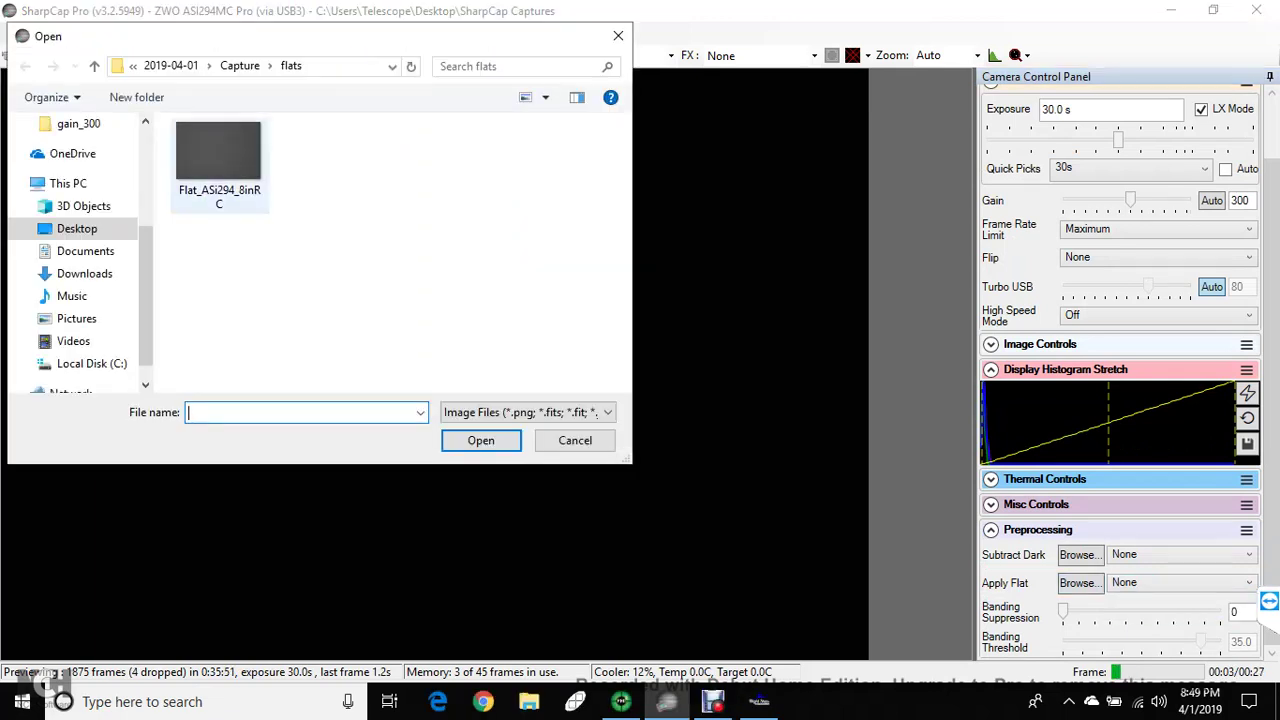
double_click(218, 155)
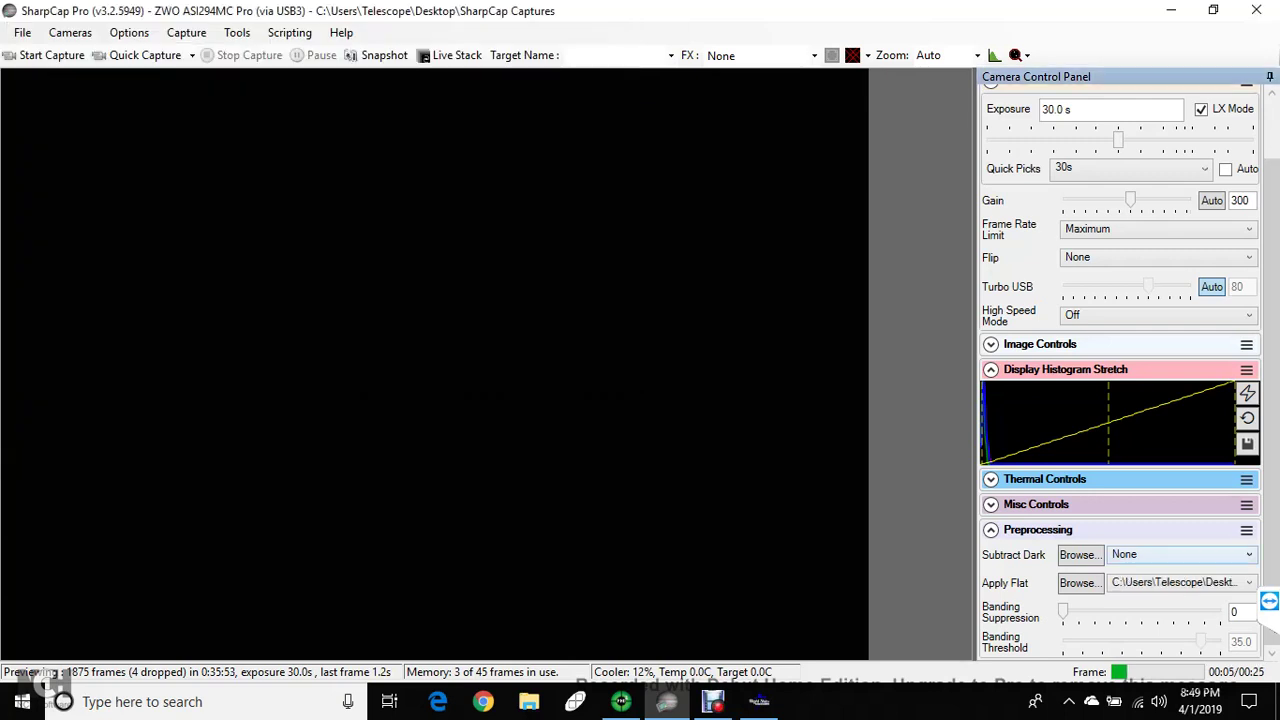
Step: Set the dark frame to subtract to Dark_30s_asi294_8inRC from the 30.0s gain_300 folder
click(1183, 554)
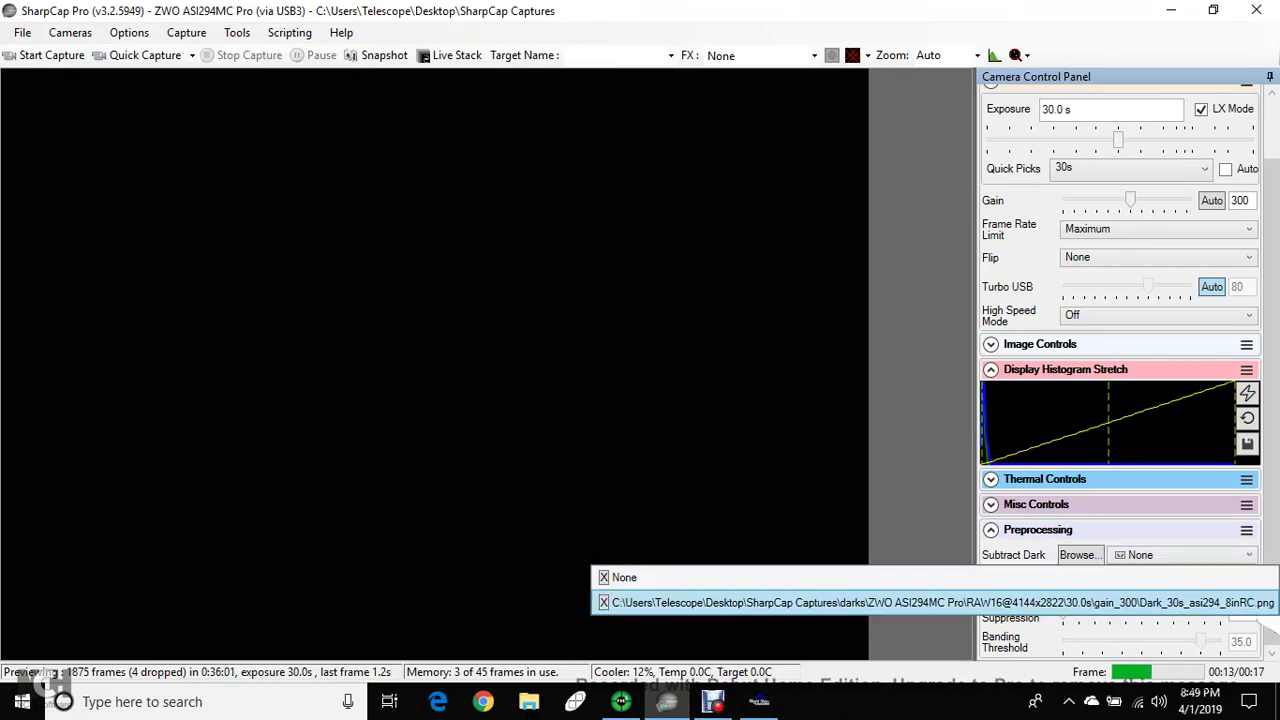
key(Escape)
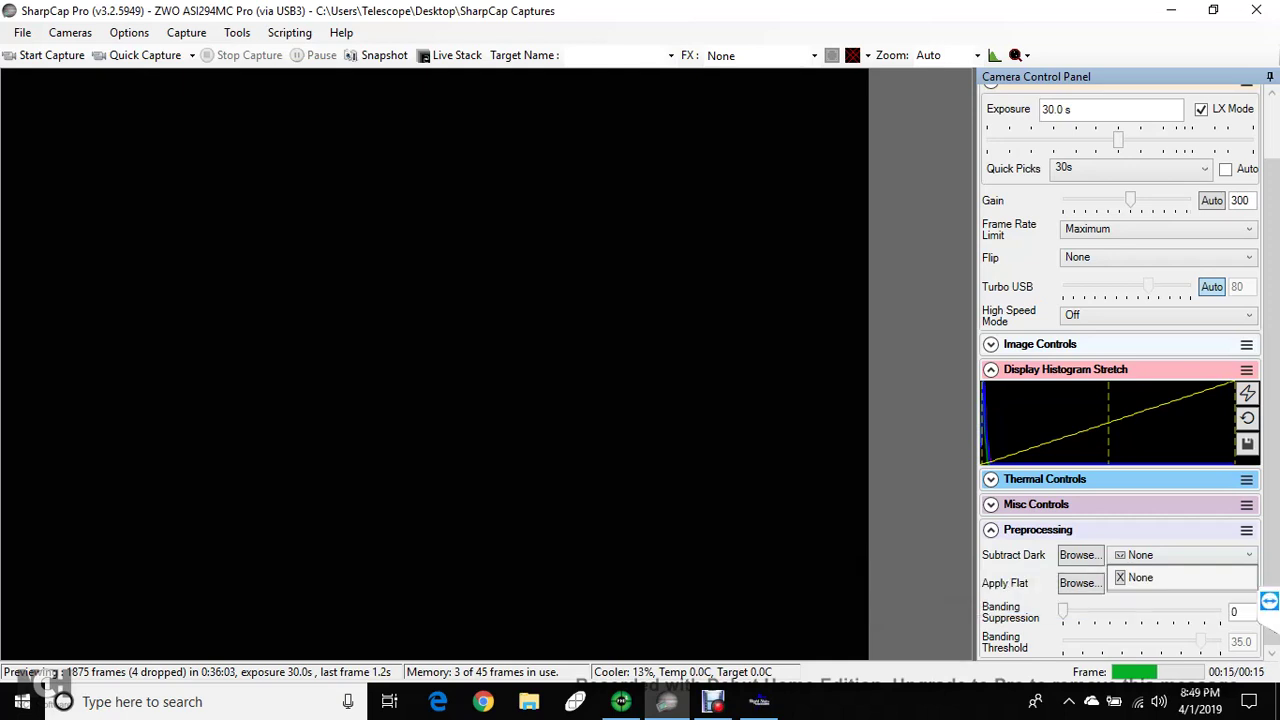
click(1080, 554)
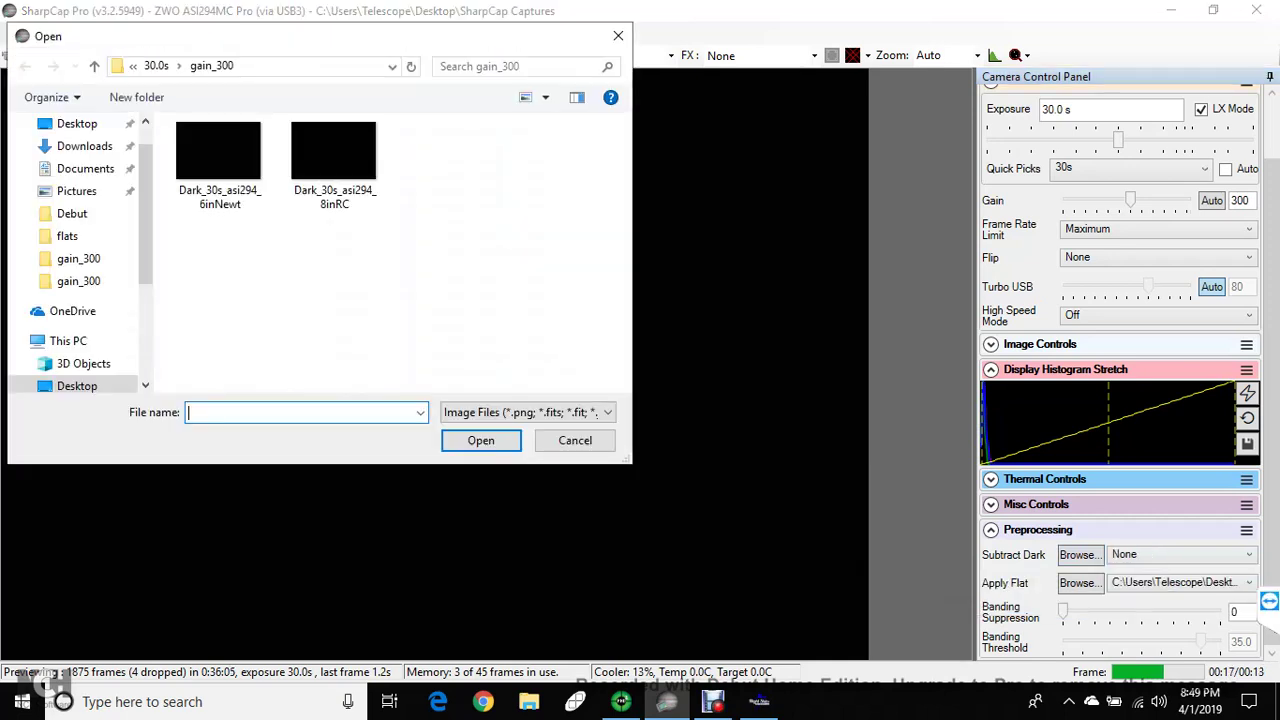
double_click(333, 160)
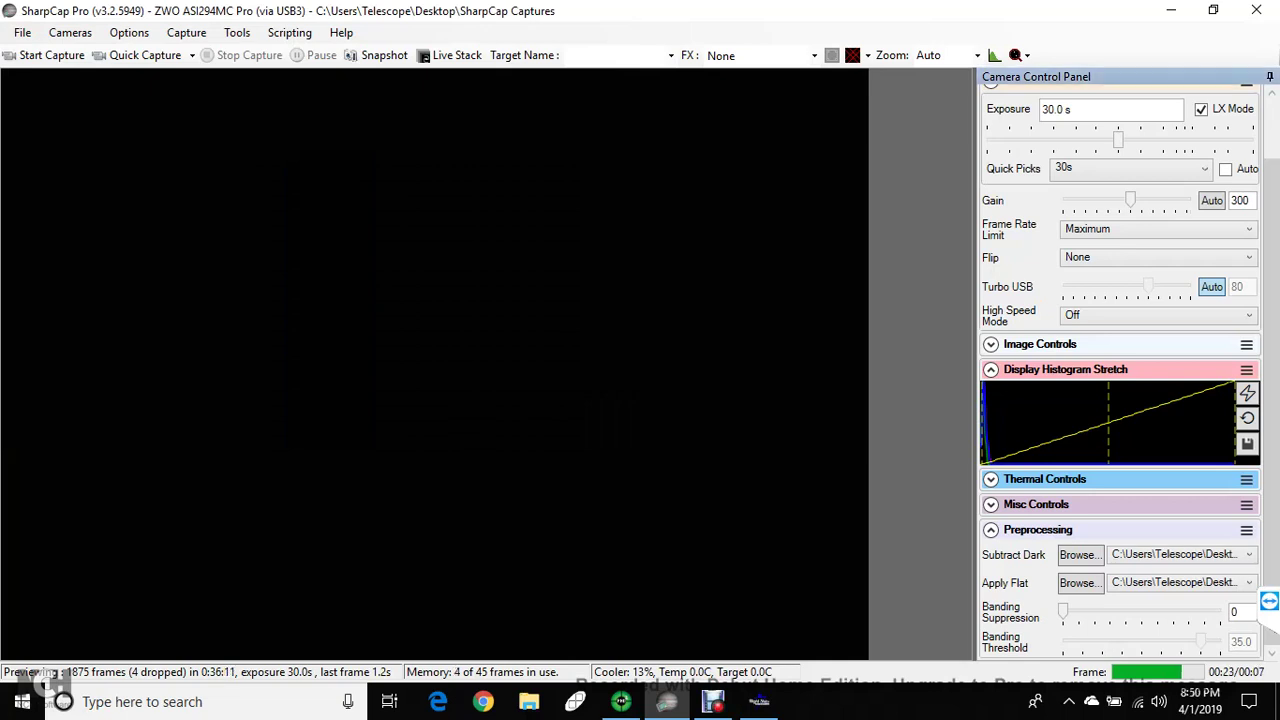
Step: Check the image histogram of the calibrated frame, and preview the auto stretch before resetting the display stretch
click(994, 55)
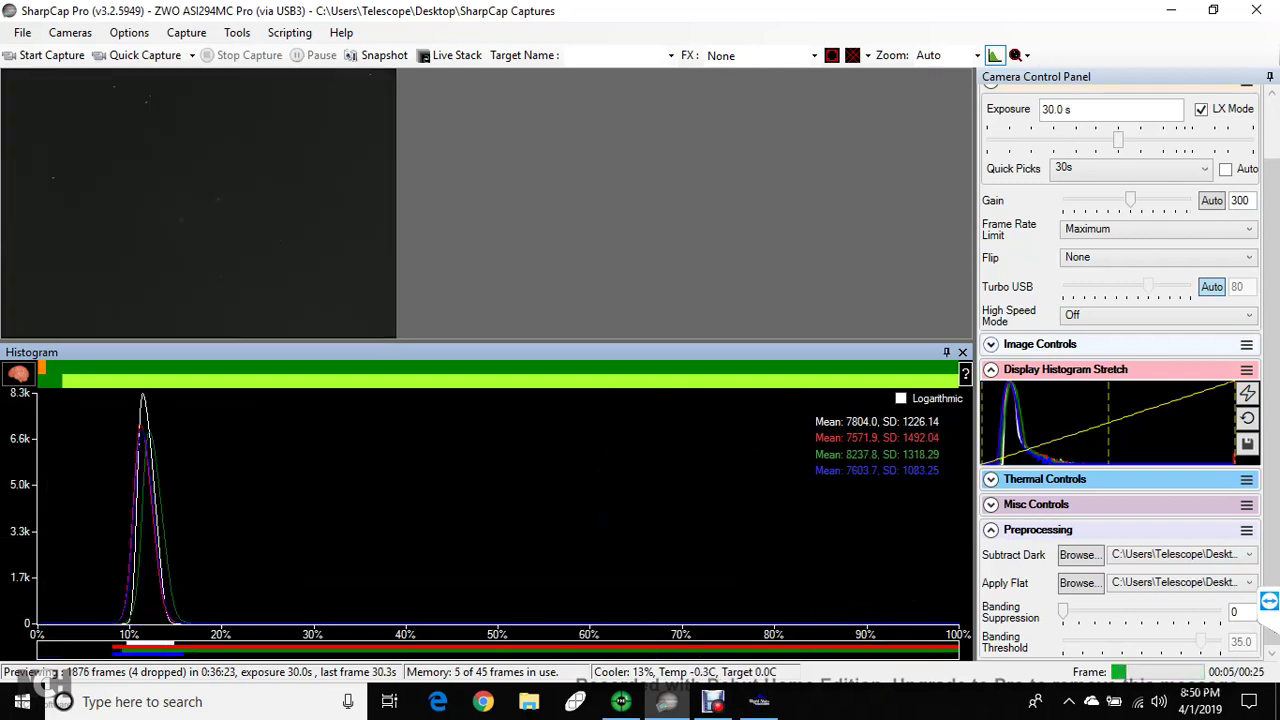
click(995, 55)
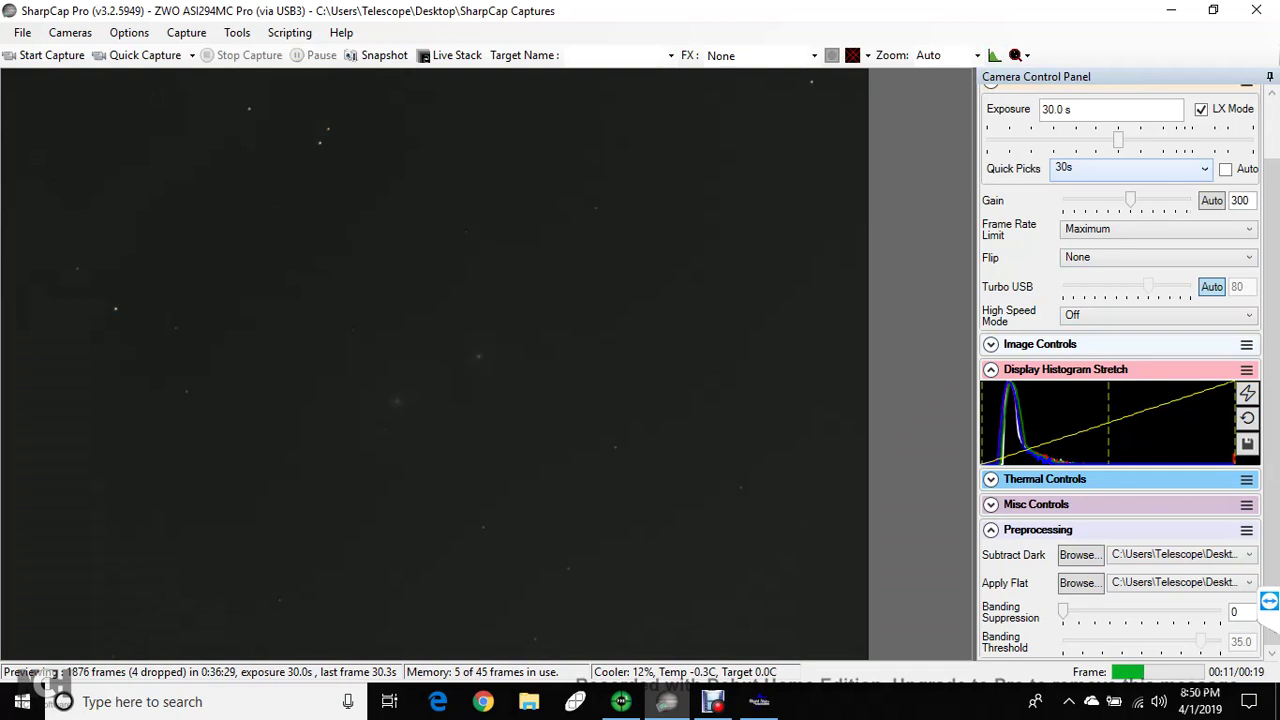
click(1247, 393)
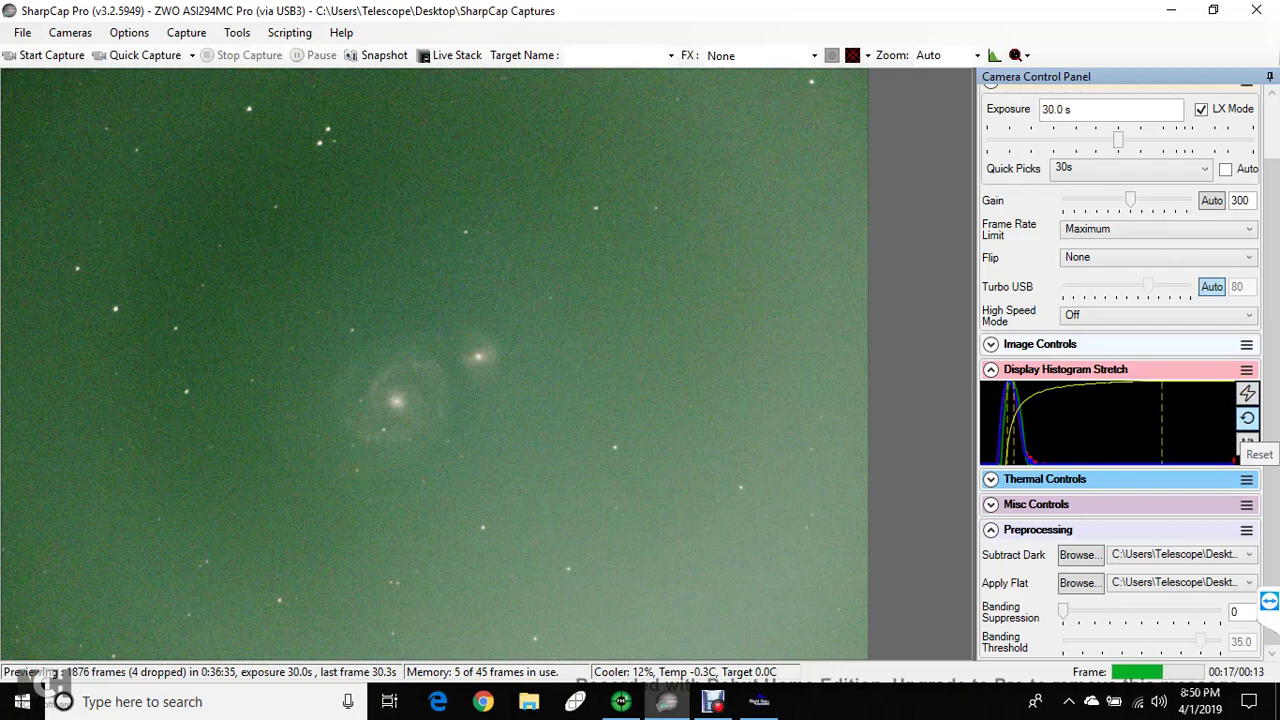
click(1247, 418)
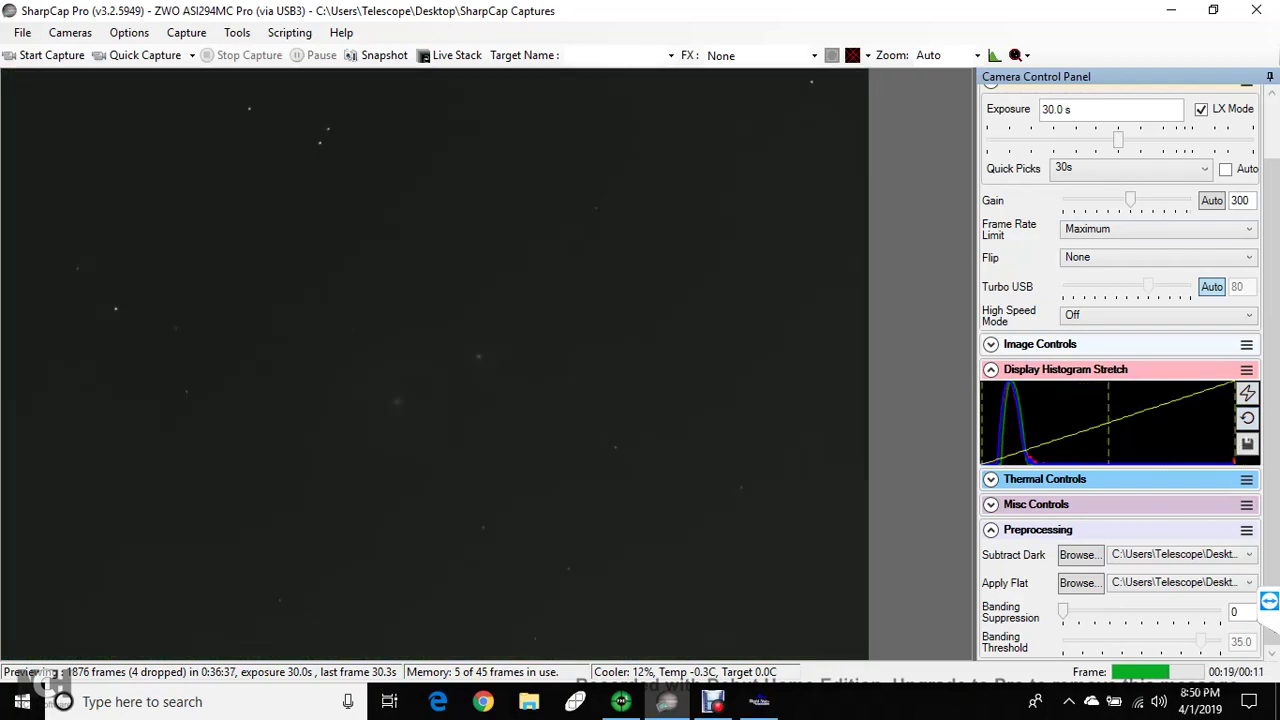
Step: Set the exposure to the 1s quick pick, and switch to PHD2 to start guiding on the star in the lower middle of the guide image
click(1204, 168)
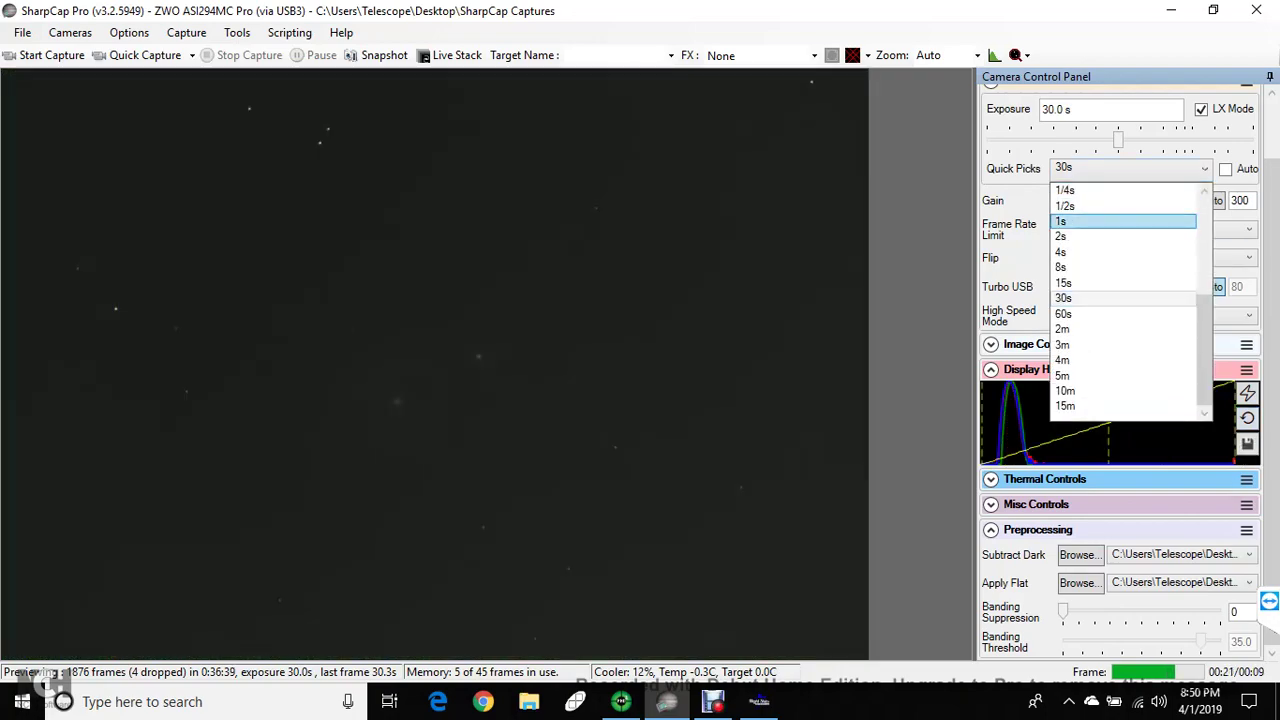
click(1062, 221)
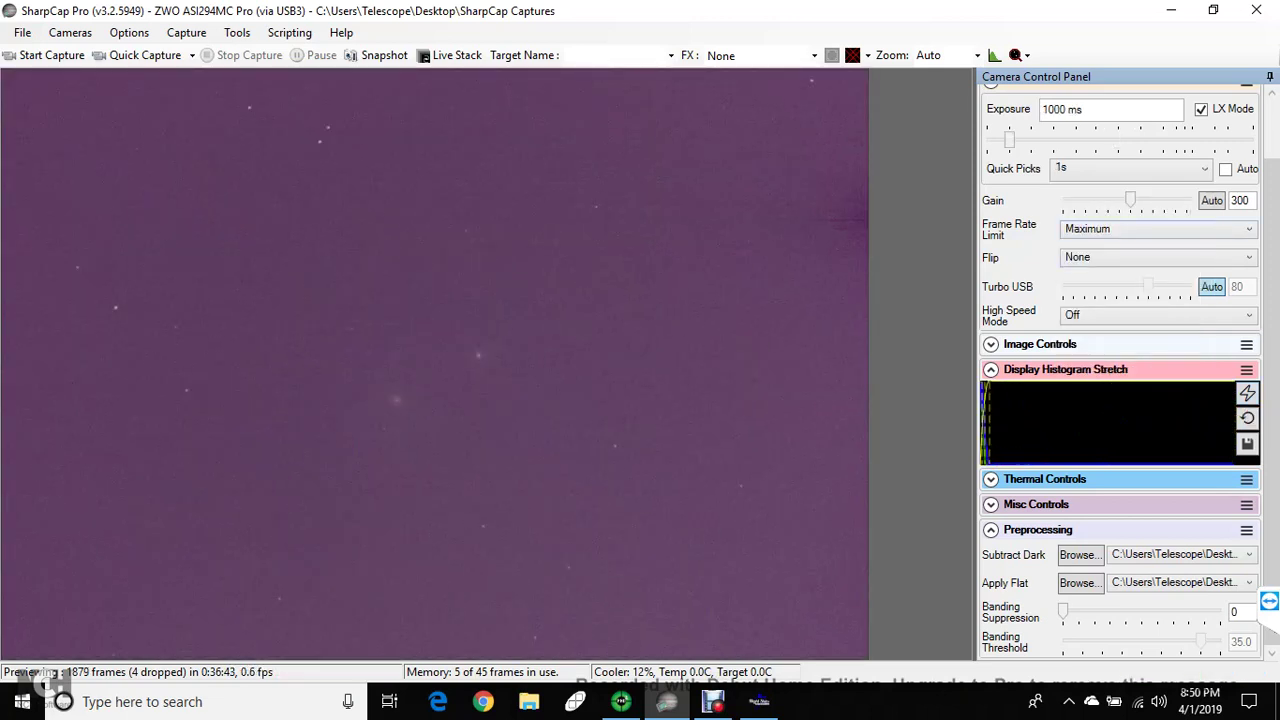
click(621, 701)
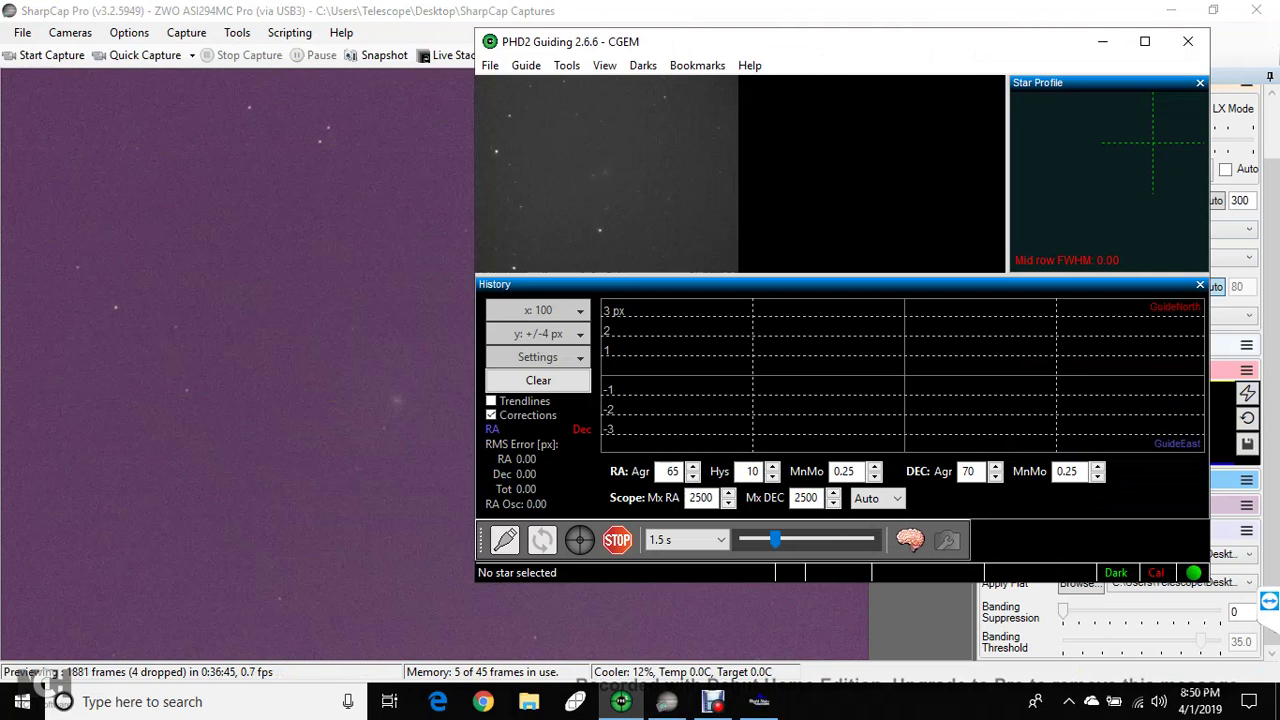
click(599, 229)
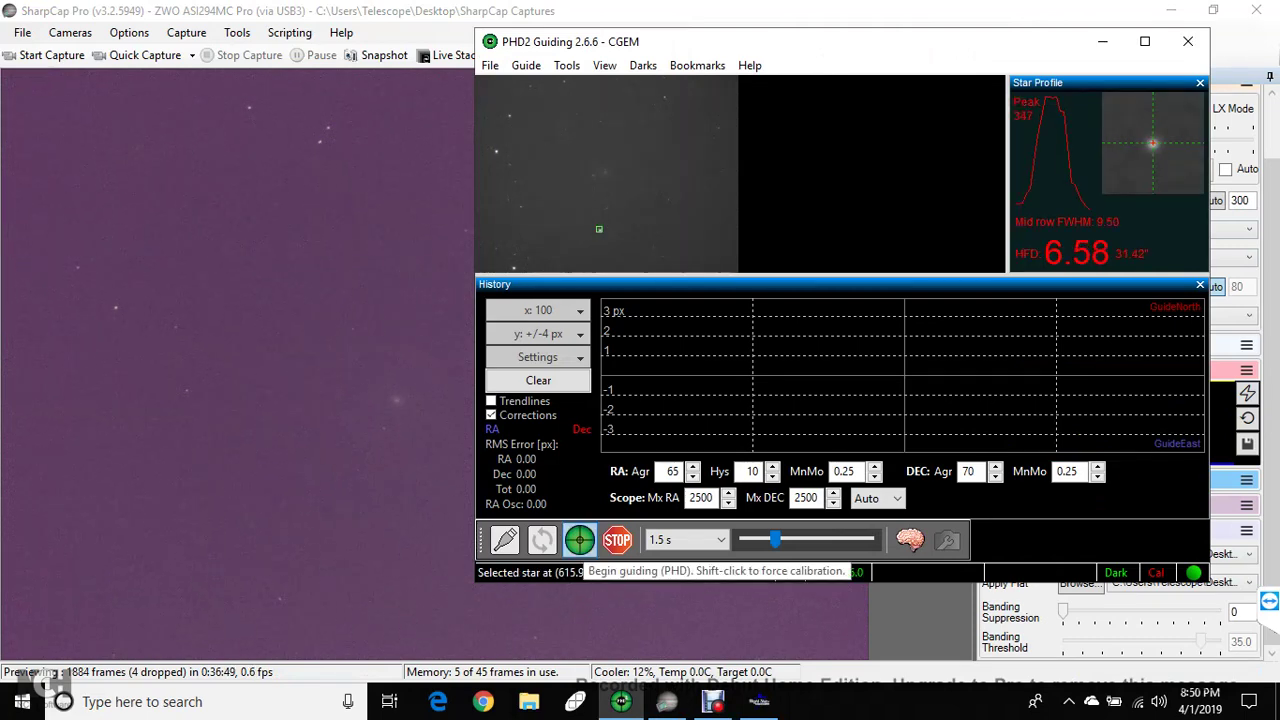
click(579, 540)
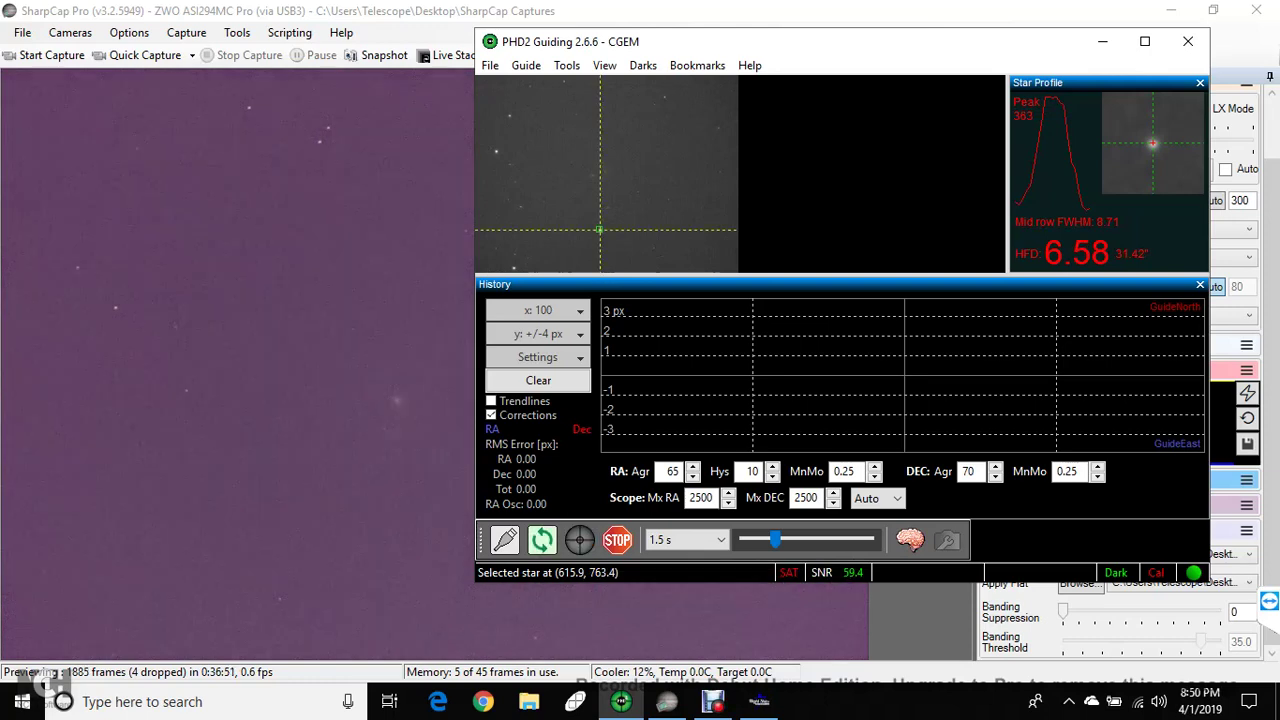
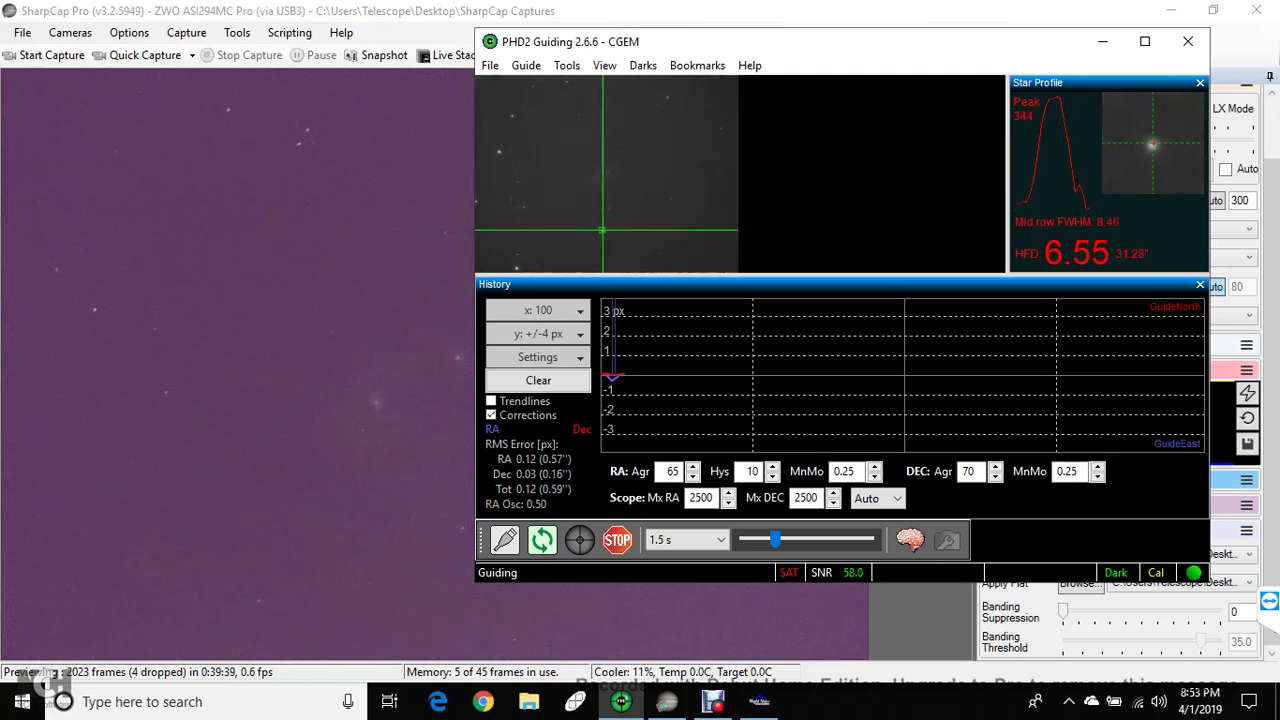
Step: Switch back to SharpCap and set the exposure to the 30s quick pick
key(alt+Tab)
click(1204, 168)
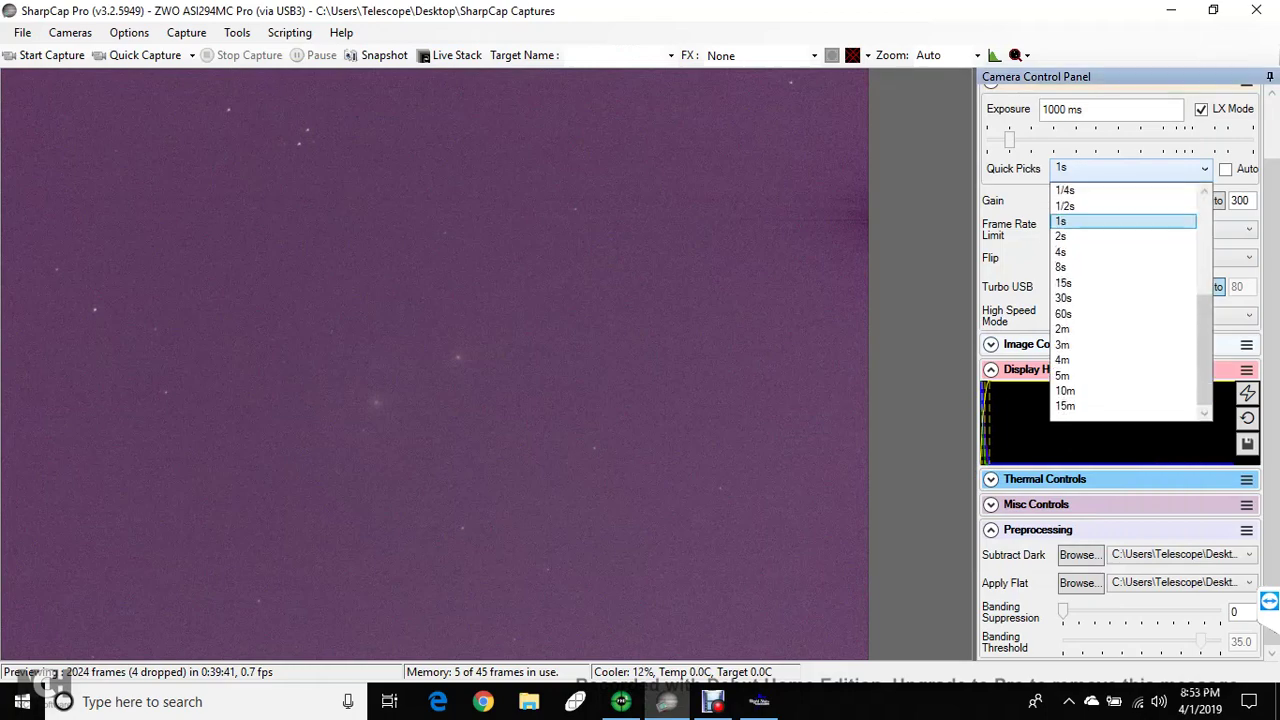
key(Down)
key(Down)
key(Down)
key(Down)
key(Down)
key(Return)
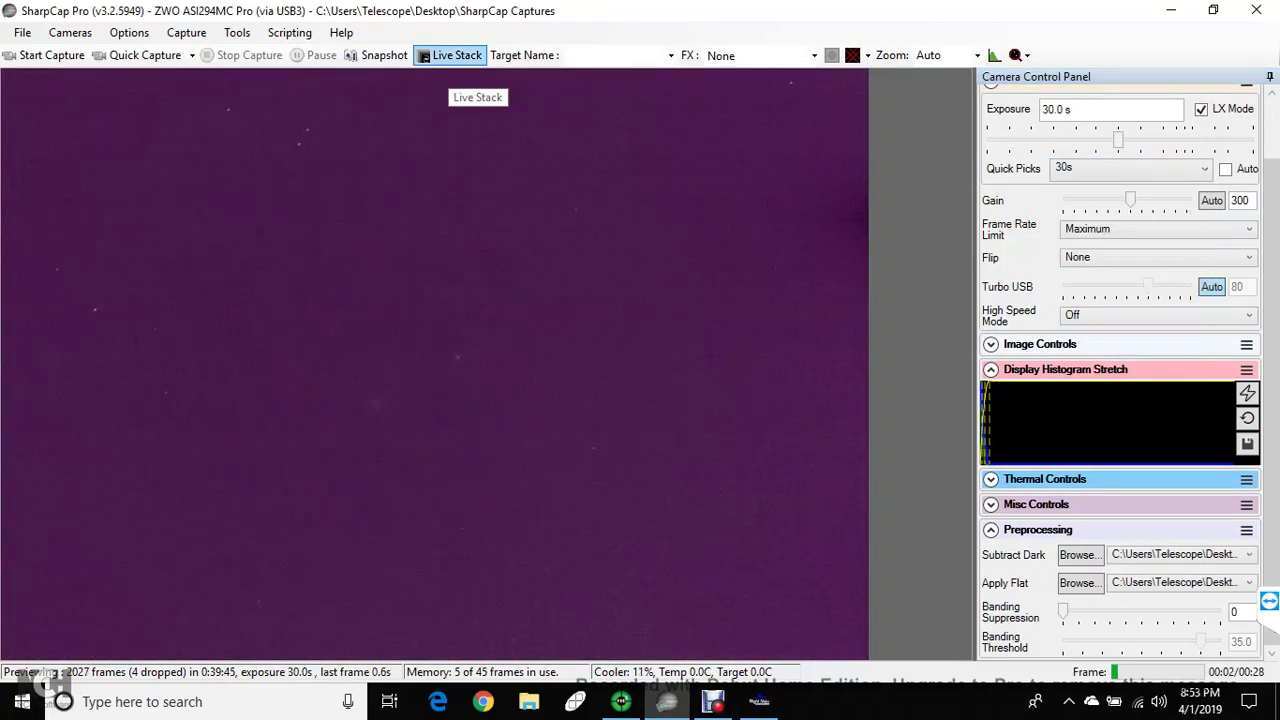
Step: Start Live Stack and reset the display histogram stretch
click(455, 57)
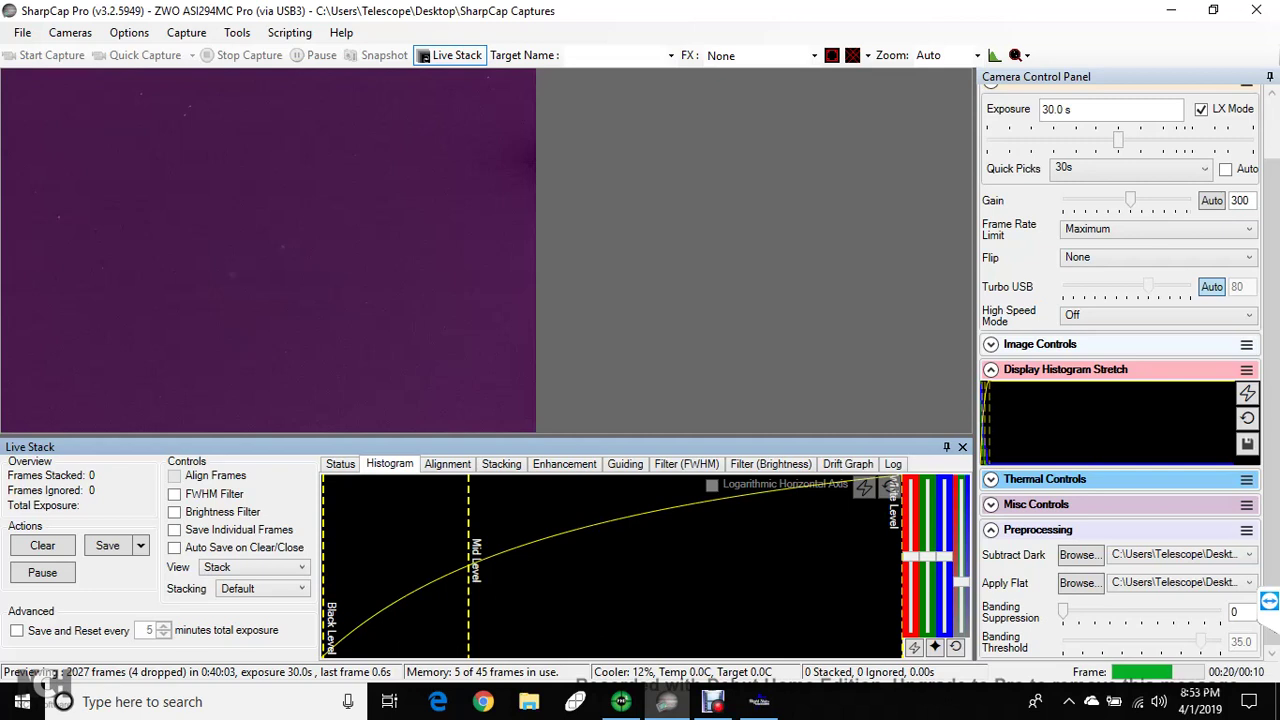
click(1247, 418)
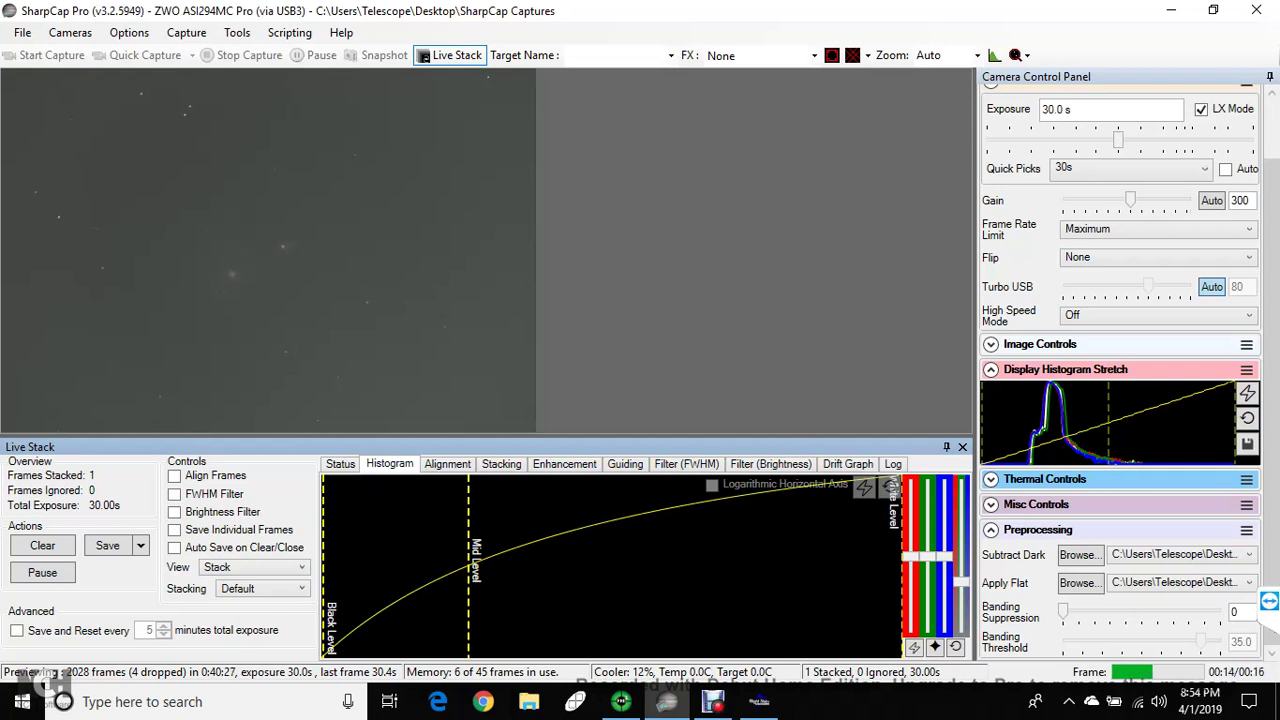
Step: Check the guiding graph in PHD2, and back in SharpCap auto-adjust the live stack's colour balance and histogram stretch
click(621, 701)
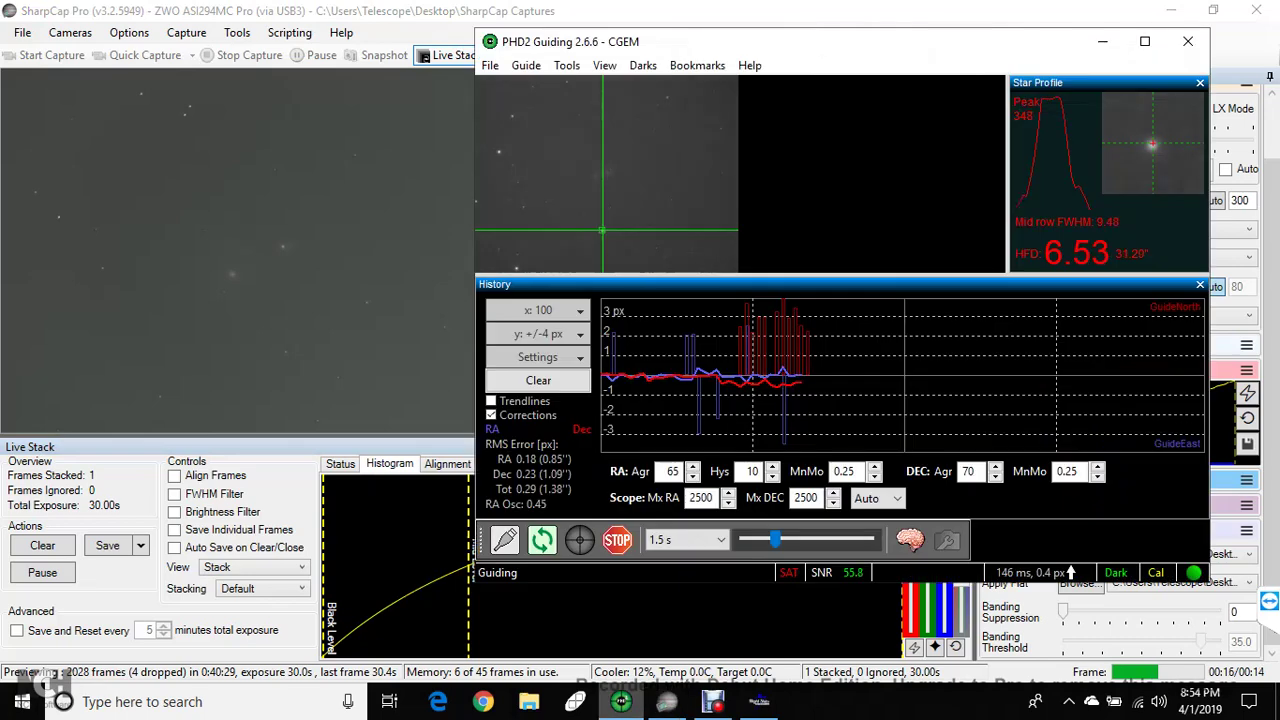
mouse_move(666, 701)
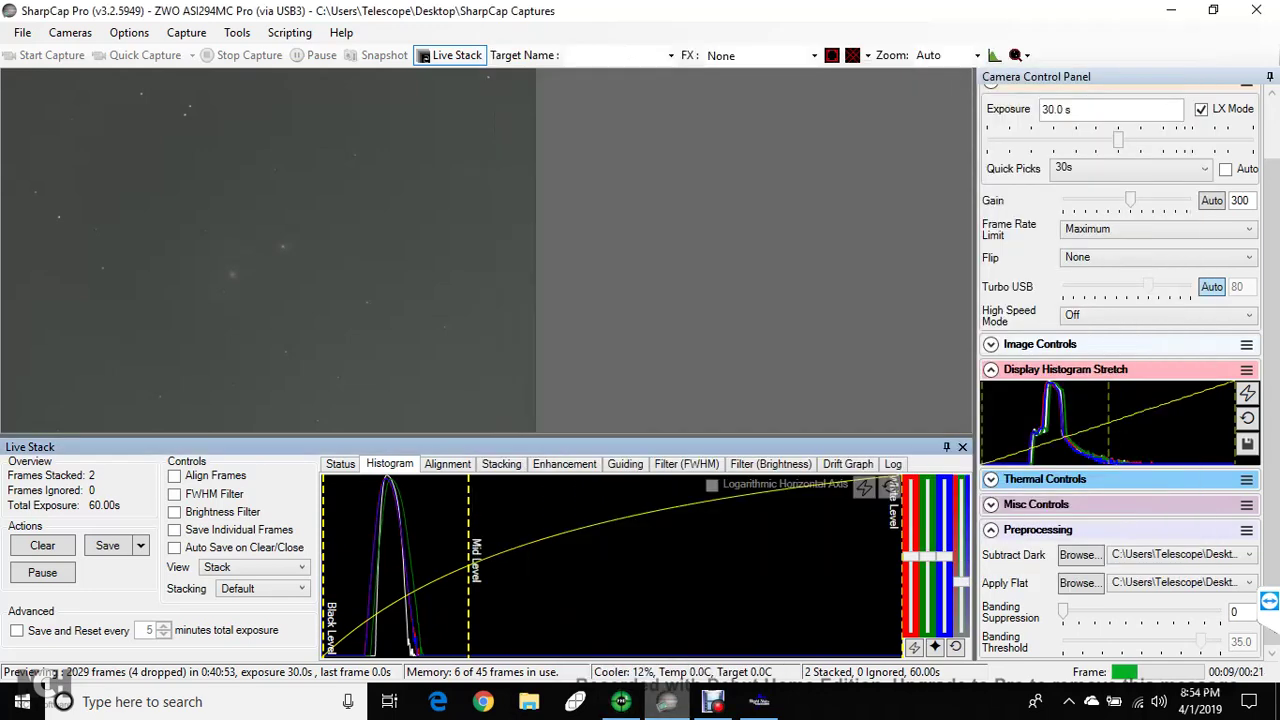
click(666, 701)
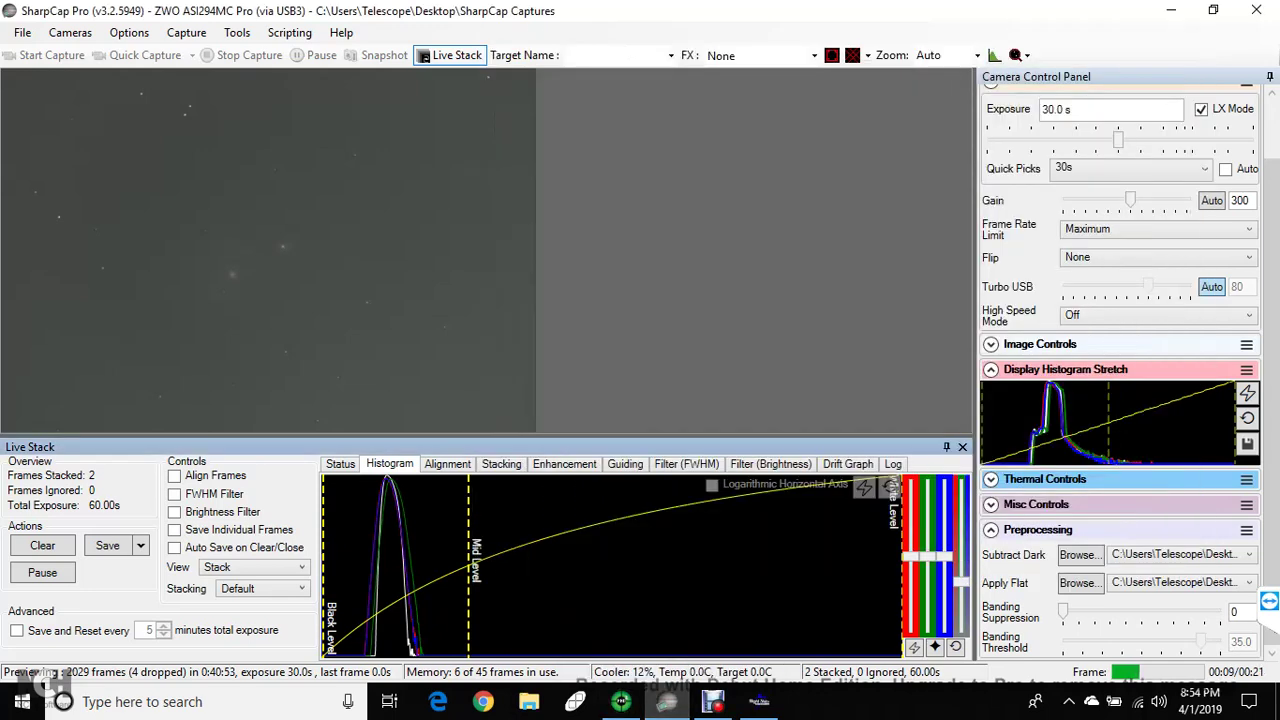
click(913, 647)
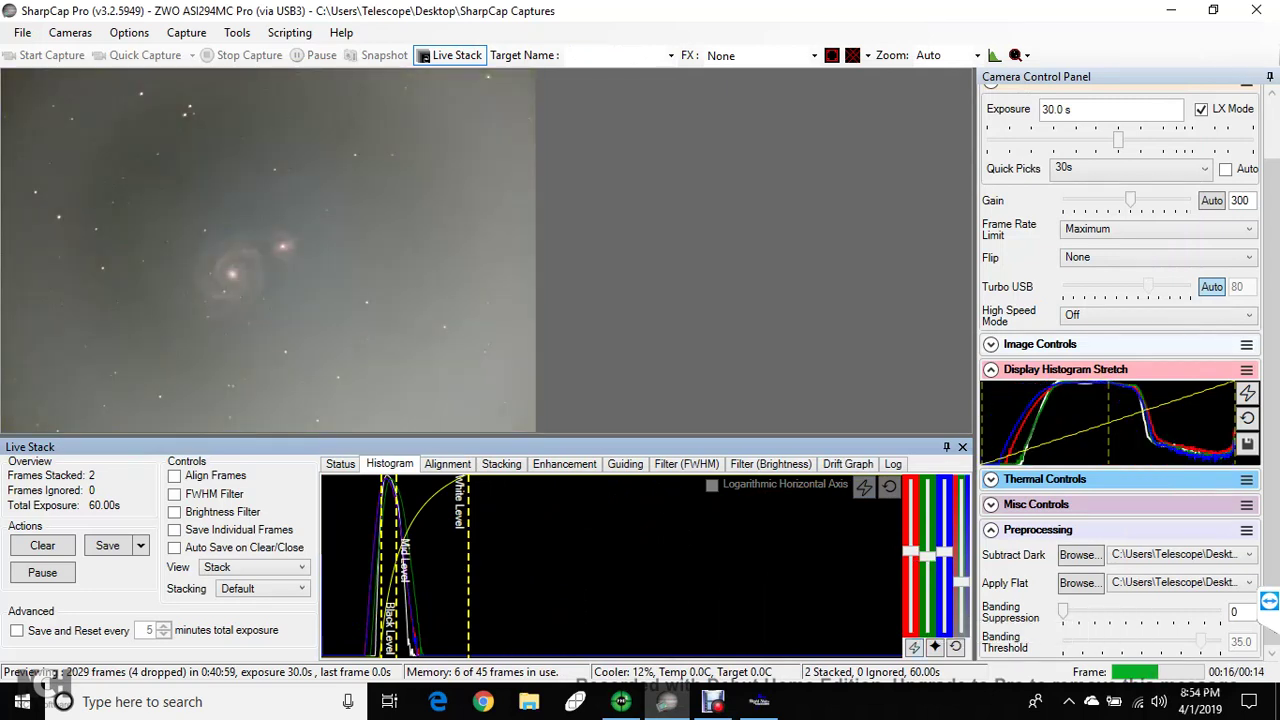
Step: Turn off both the dark subtraction and the flat correction in preprocessing by setting each to None
click(1248, 554)
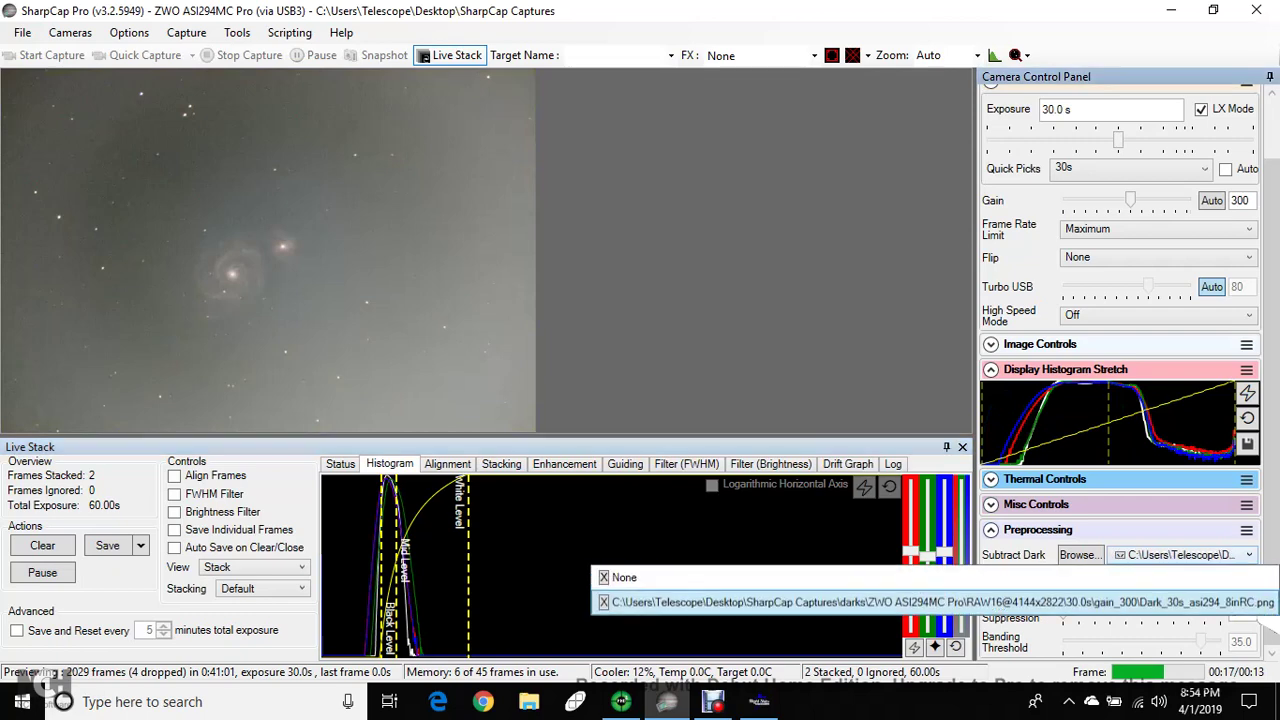
click(624, 577)
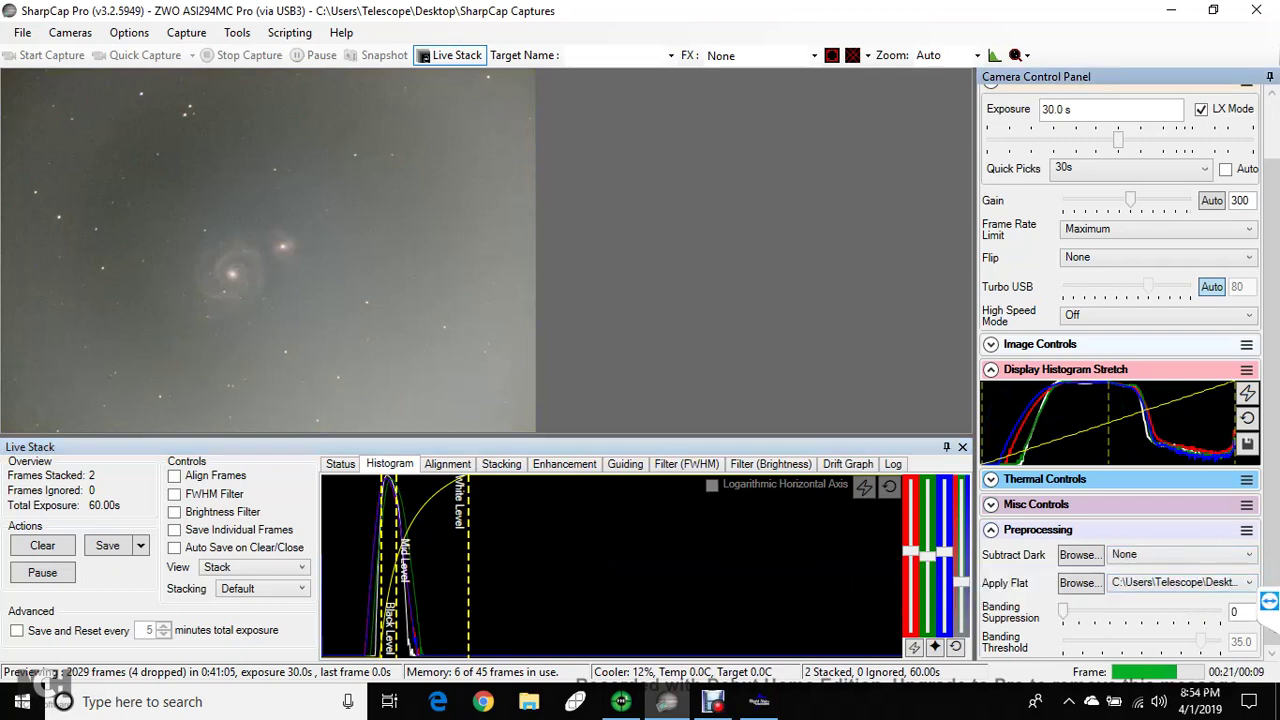
click(1248, 582)
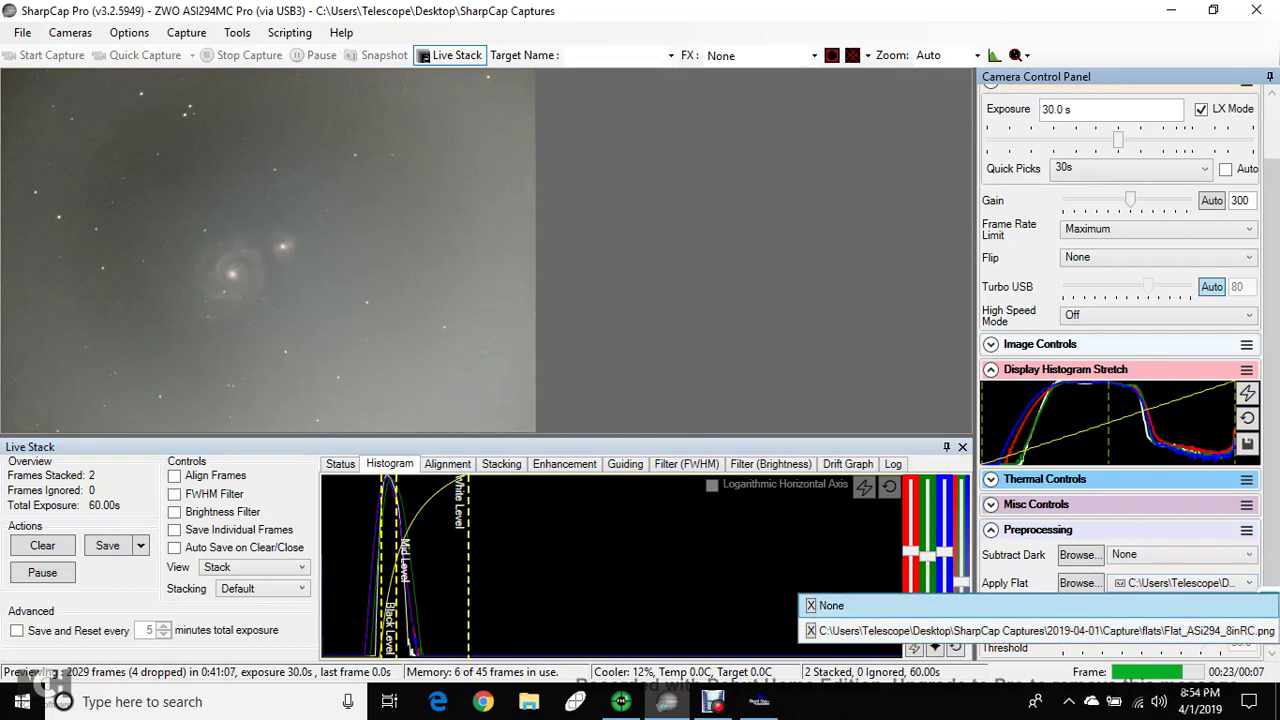
click(830, 605)
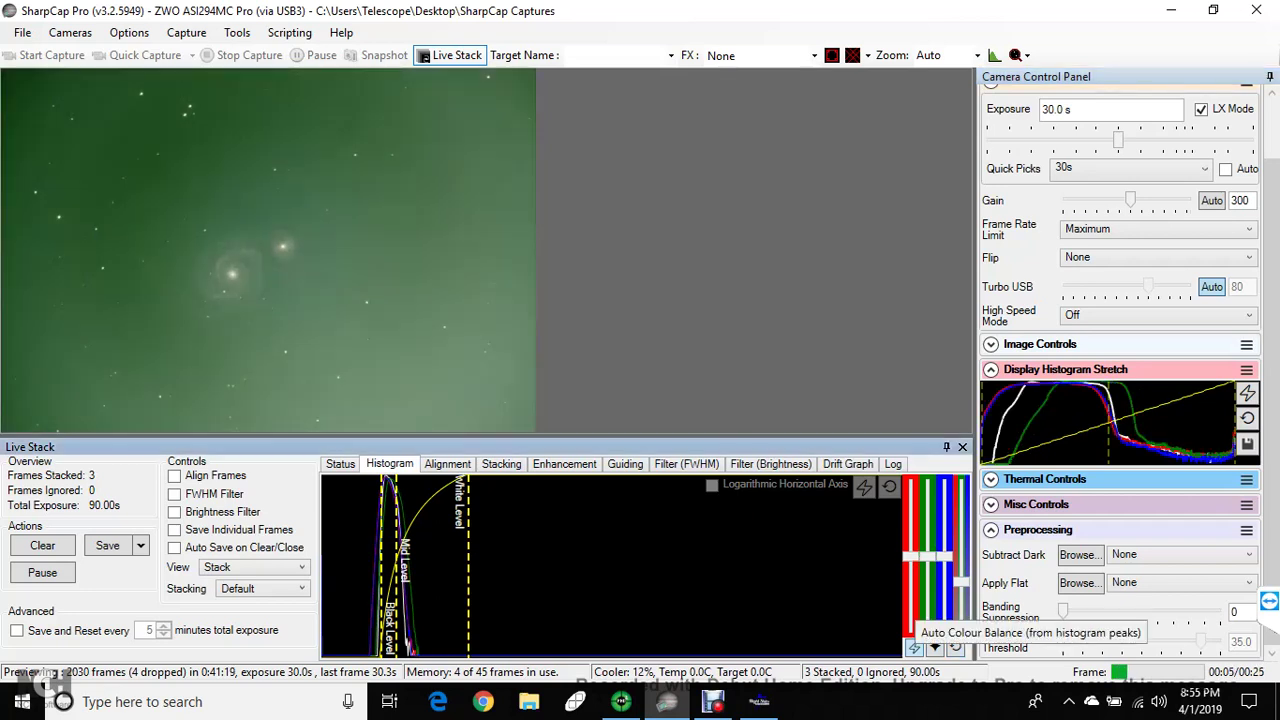
Step: Auto-adjust the live stack's colour balance from histogram peaks, and try the automatic display histogram stretch before resetting it
click(914, 646)
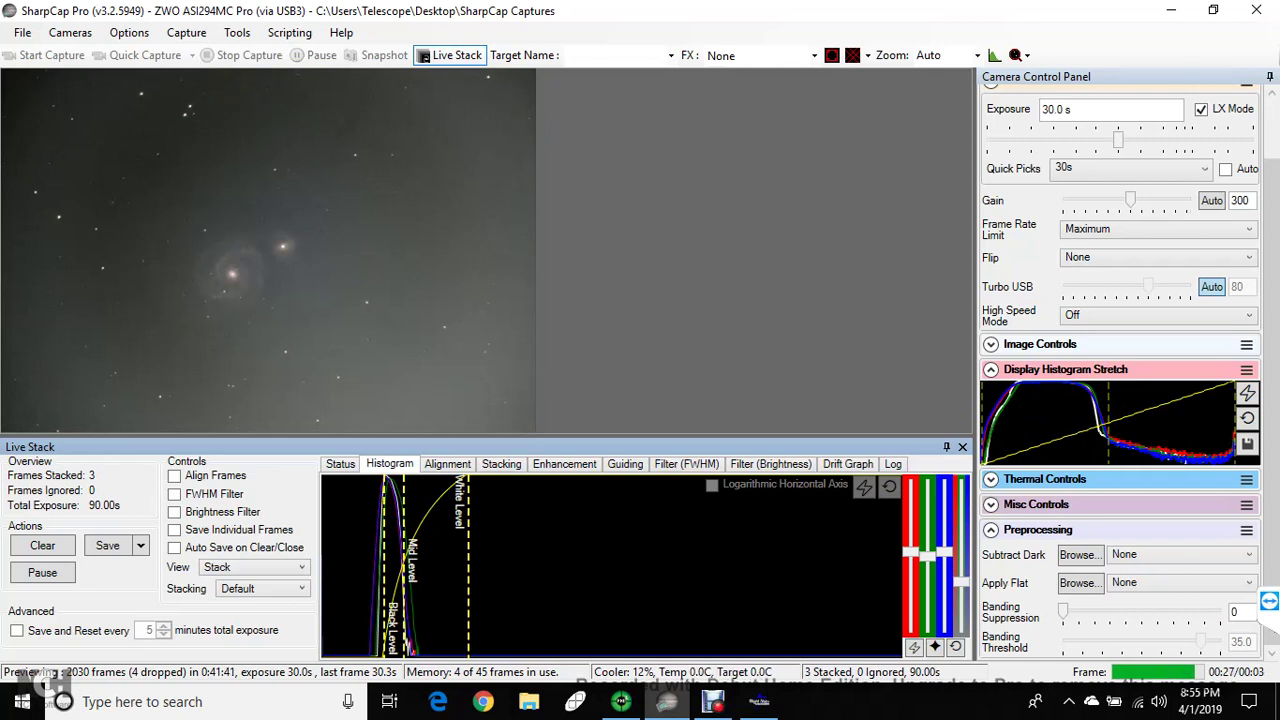
click(1247, 393)
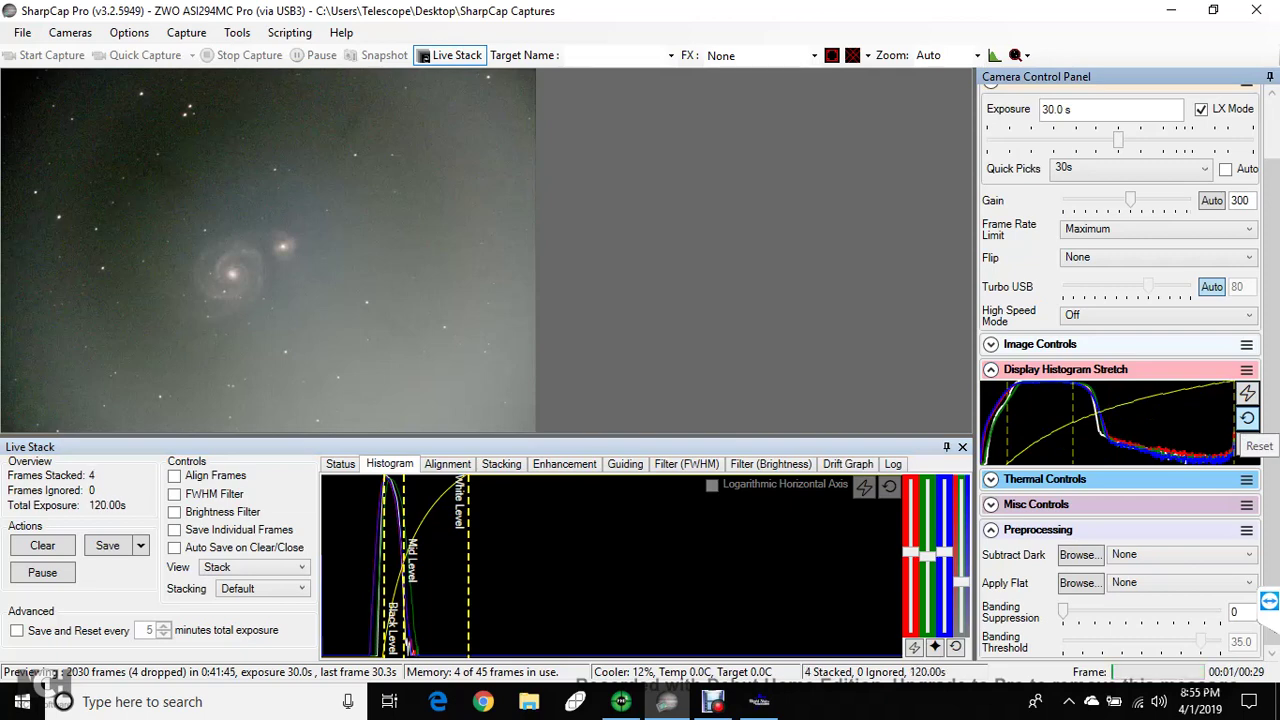
click(1247, 419)
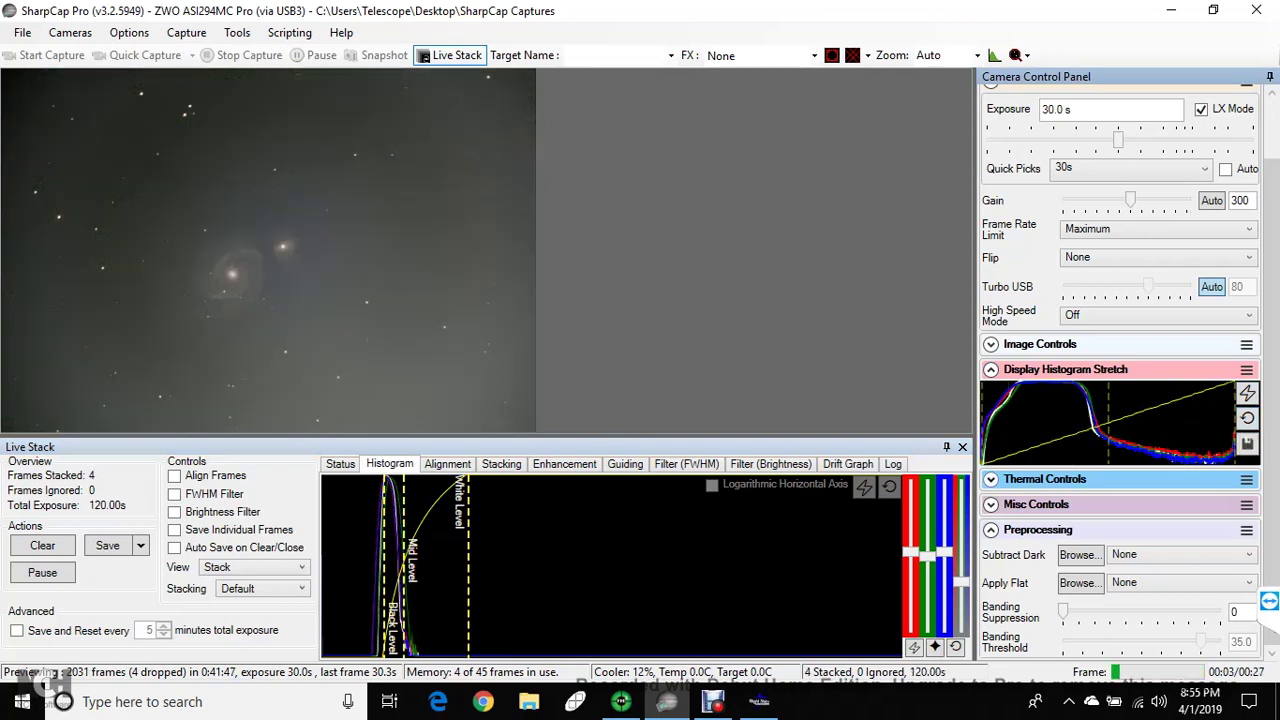
Step: Reapply the flat frame Flat_ASi294_8inRC.png from the 2019-04-01 capture flats
click(1180, 582)
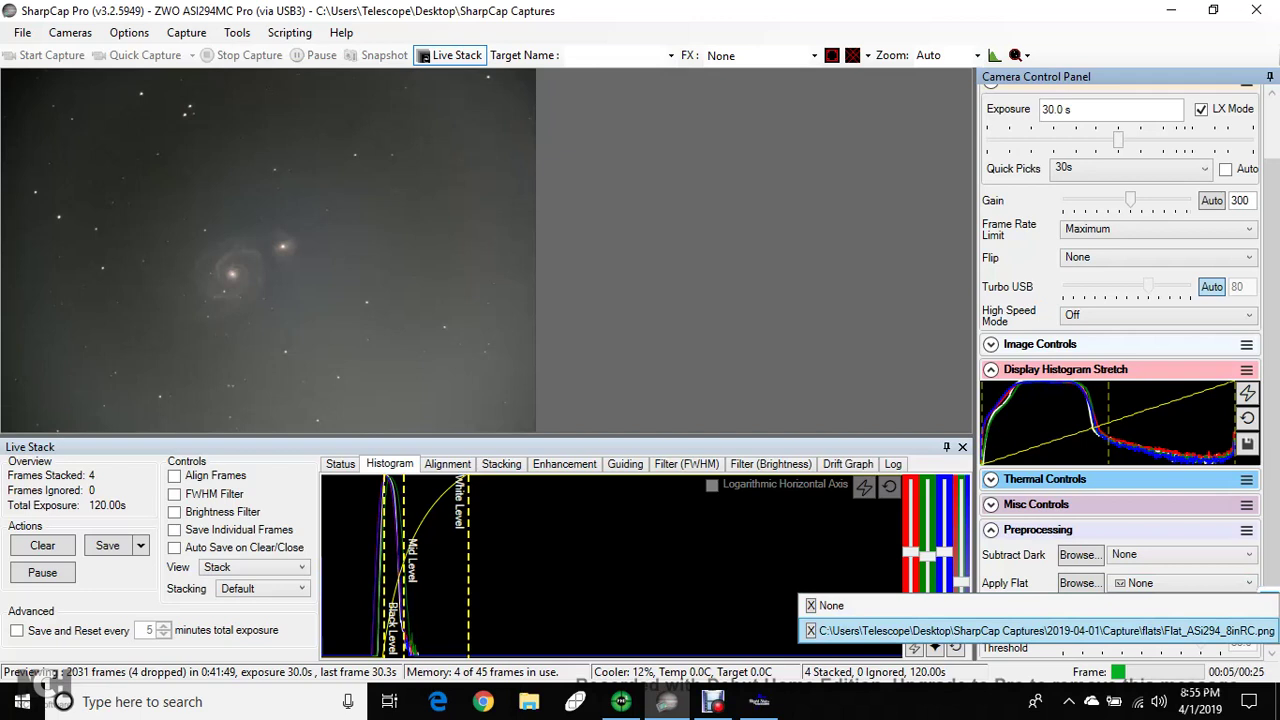
click(1040, 630)
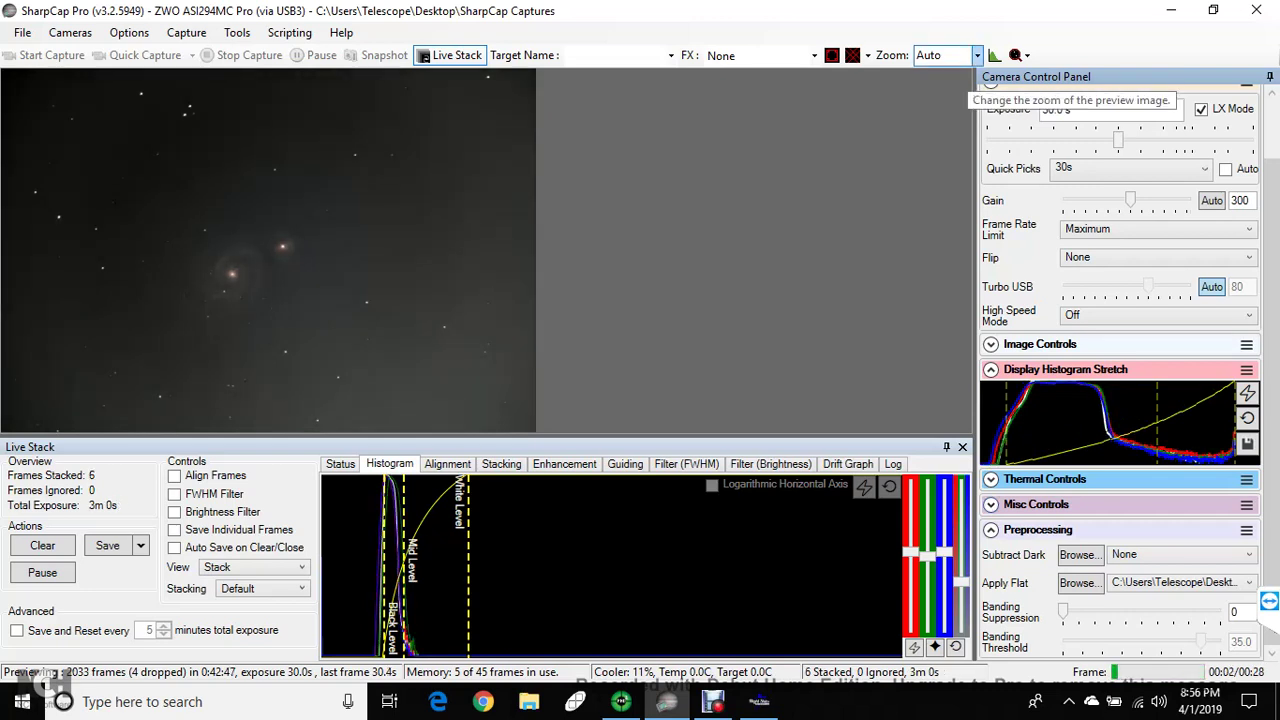
Step: Zoom the preview image to 40% and bring the galaxy pair closer to the middle for inspection
click(976, 56)
click(928, 145)
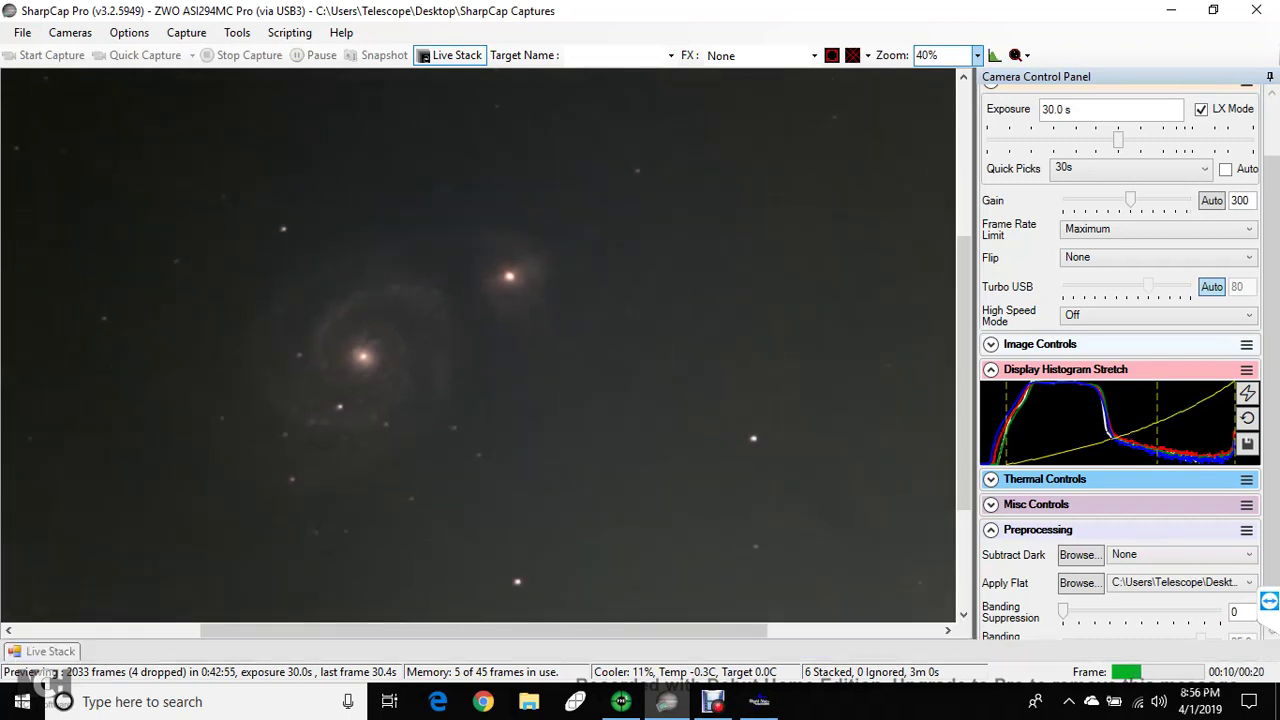
scroll(478, 345, left, 2)
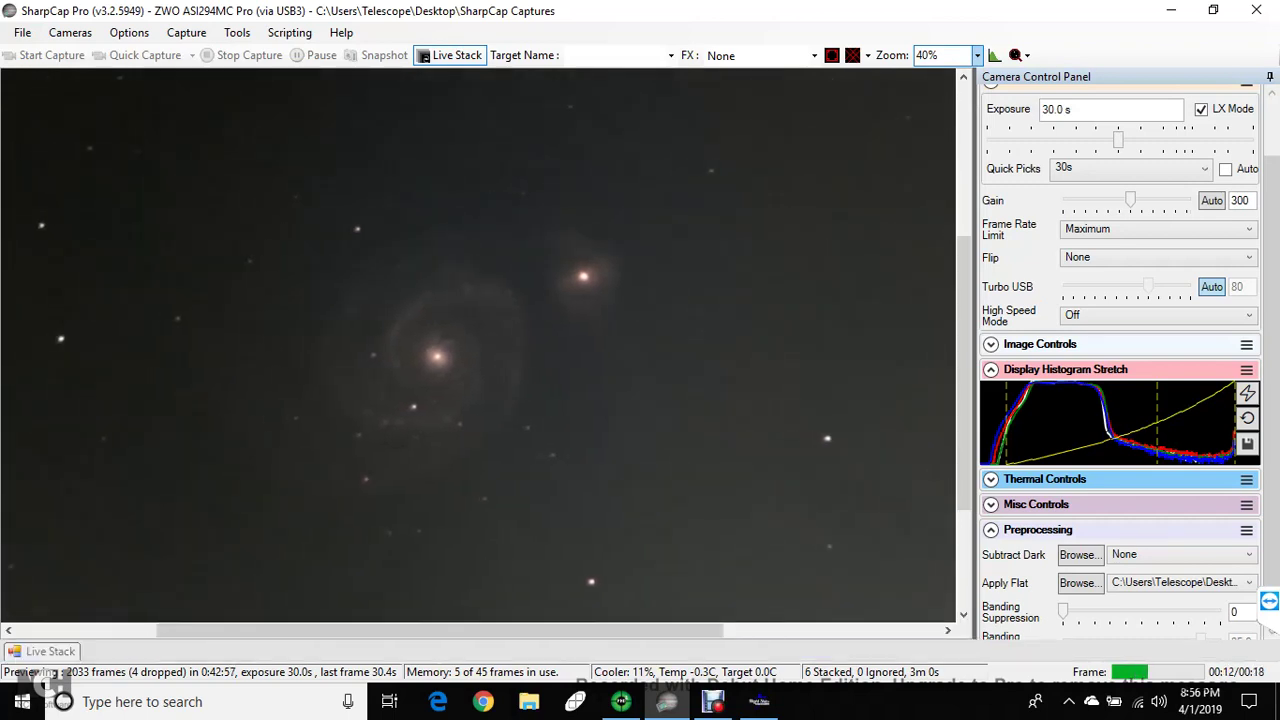